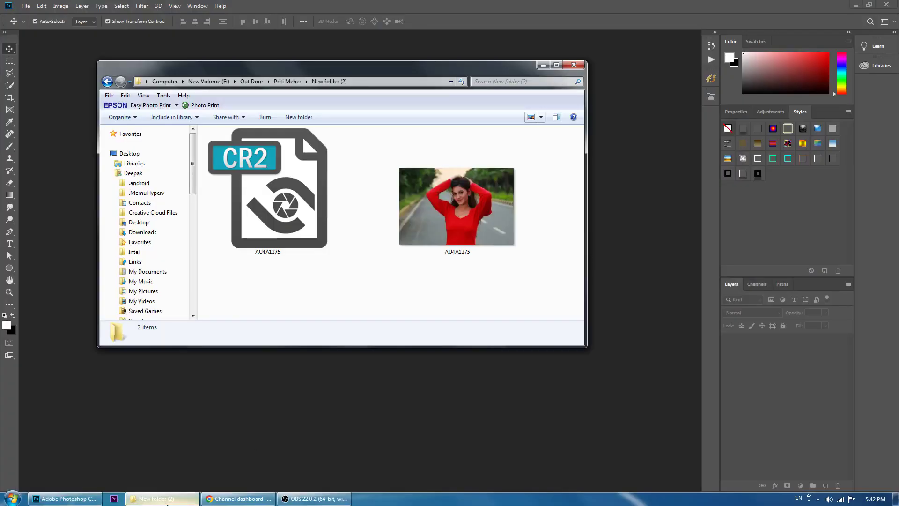
Step: Open the AU4A1375 JPG copy of the red-dress photo from the New folder (2) window
left_click(430, 234)
Step: Zoom in on the JPG portrait to inspect the face up close
left_click(414, 408)
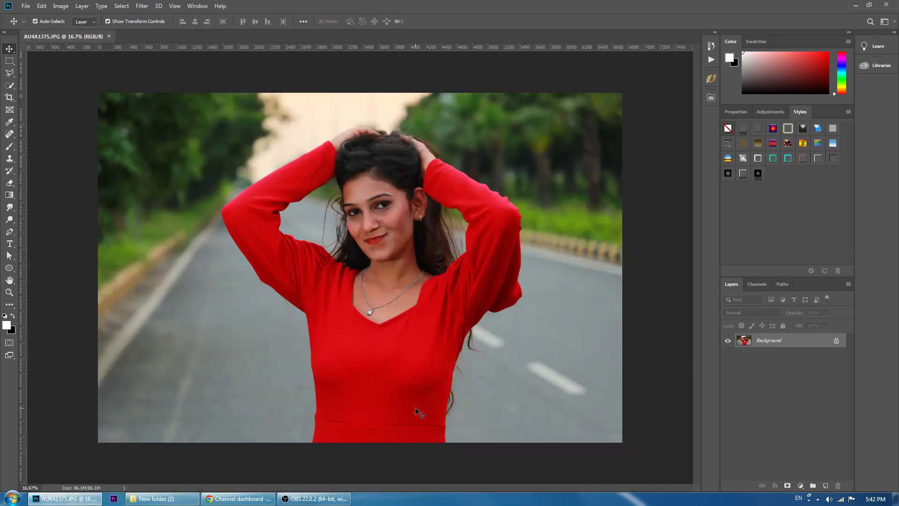
scroll(379, 210, "up", 3)
scroll(376, 205, "up", 1)
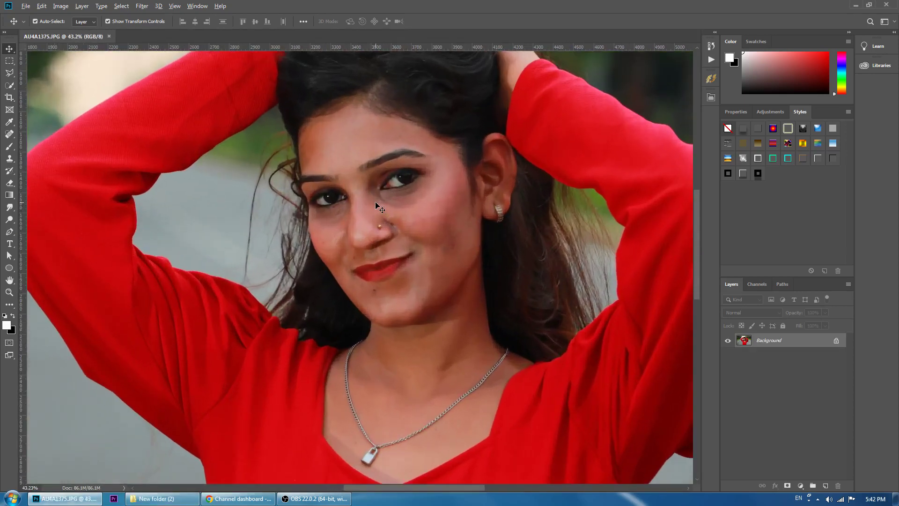
scroll(327, 414, "down", 2)
scroll(326, 414, "down", 1)
Step: Drag the AU4A1375.CR2 raw file from Explorer into Photoshop to load it in Camera Raw
left_click(155, 498)
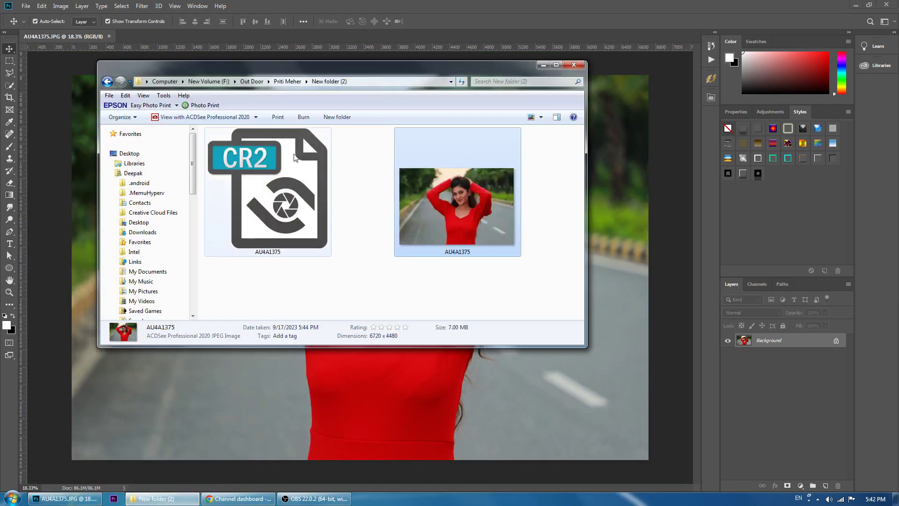
left_click(273, 196)
left_click(529, 3)
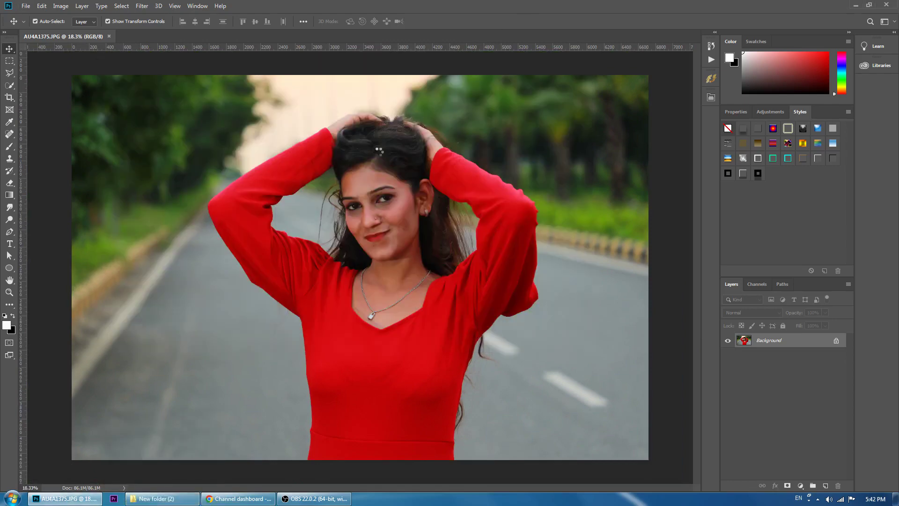
left_click_drag(378, 150, 378, 150)
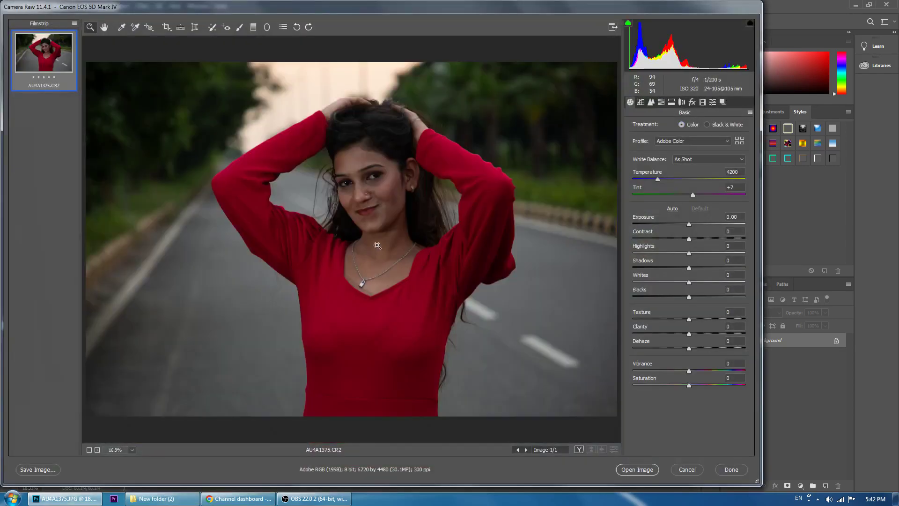
Step: Set a custom white balance of about 4750 temperature with Tint +16
left_click(715, 163)
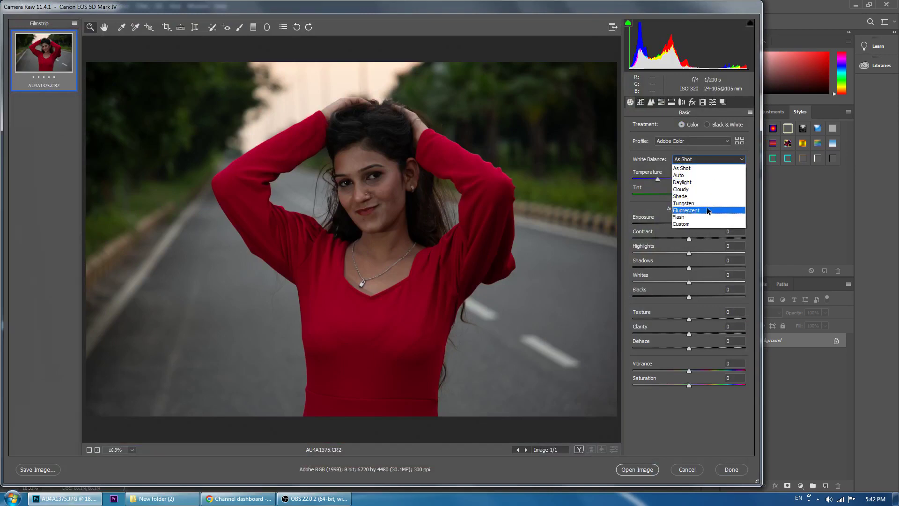
left_click(703, 180)
scroll(692, 160, "down", 2)
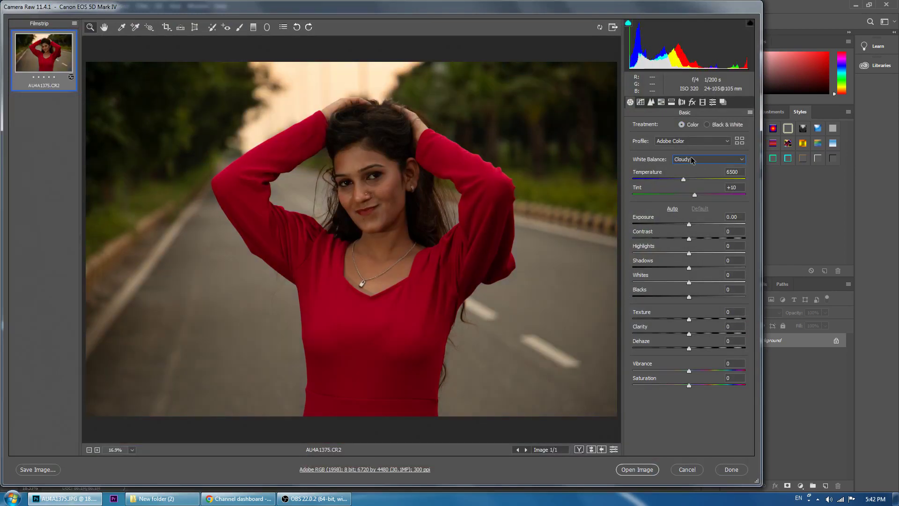
scroll(692, 160, "down", 2)
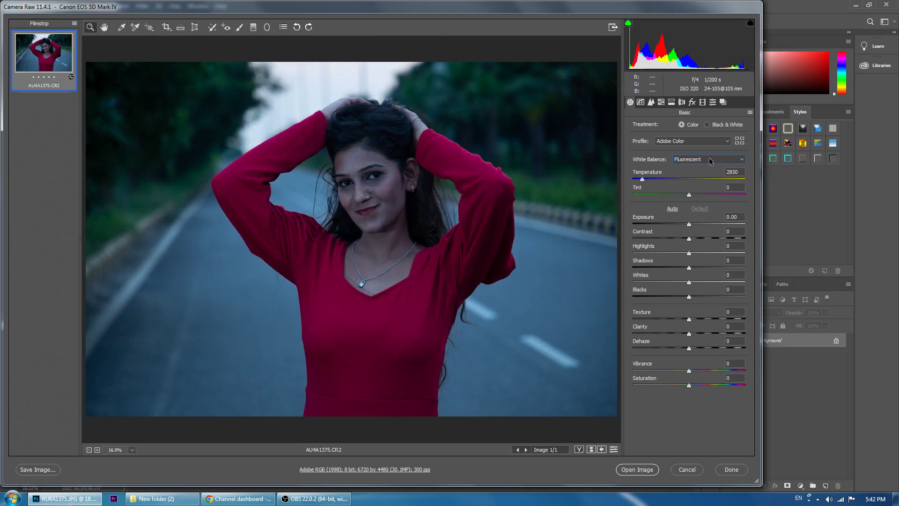
left_click_drag(704, 194, 663, 183)
left_click(654, 180)
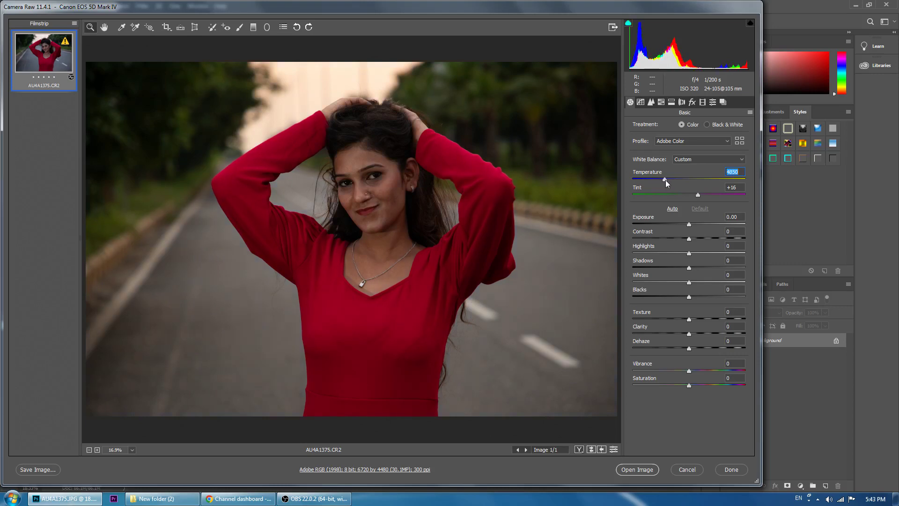
Step: Raise Exposure to +0.85, Shadows to +13, and add Clarity +12 and Dehaze +28
left_click_drag(689, 224, 695, 225)
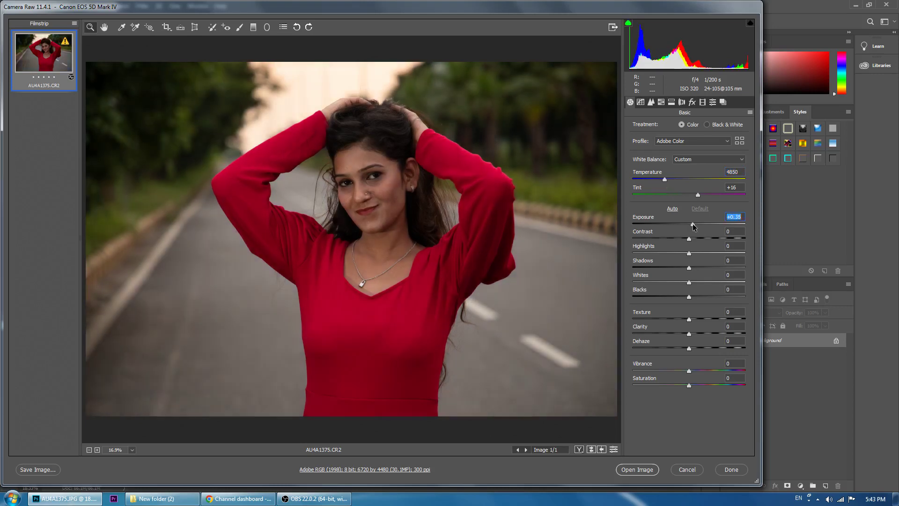
mouse_move(689, 349)
left_mouse_down()
mouse_move(704, 348)
mouse_move(696, 334)
left_mouse_up()
left_click_drag(689, 268, 696, 268)
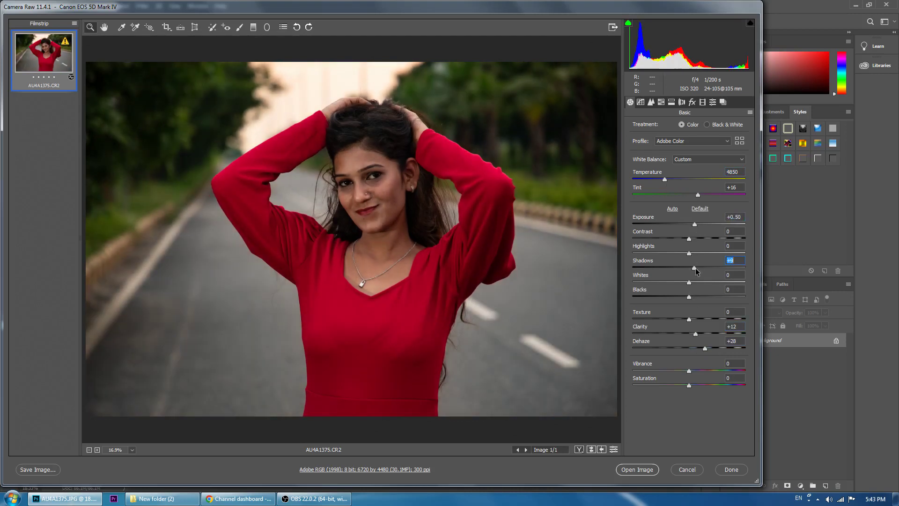
left_click(387, 183)
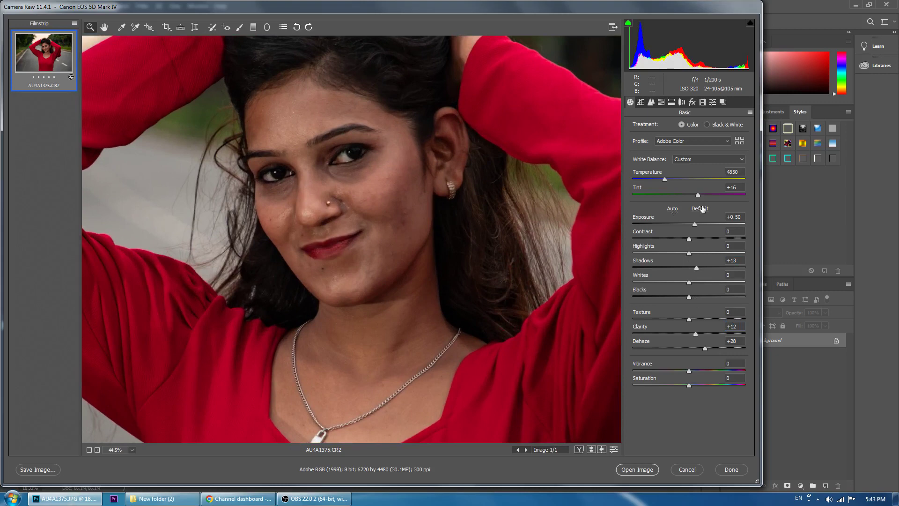
left_click_drag(695, 224, 698, 225)
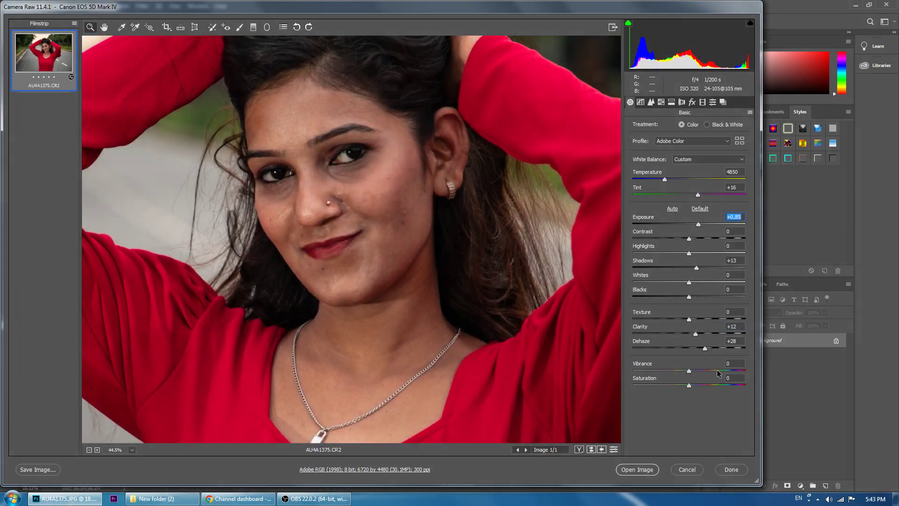
Step: Boost Vibrance to +40, nudge Exposure to +0.90 and cool the temperature slightly
left_click_drag(689, 371, 713, 373)
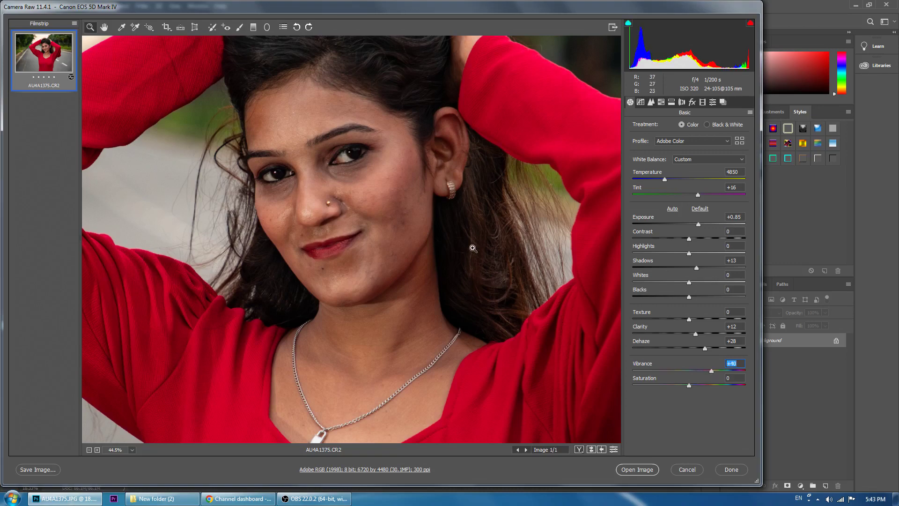
left_click_drag(471, 247, 429, 214)
key("Up")
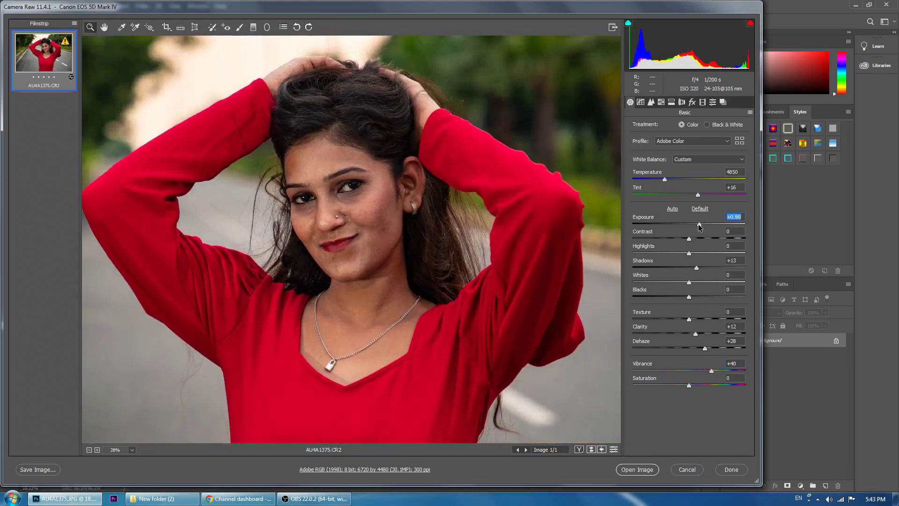
left_click_drag(505, 240, 461, 217)
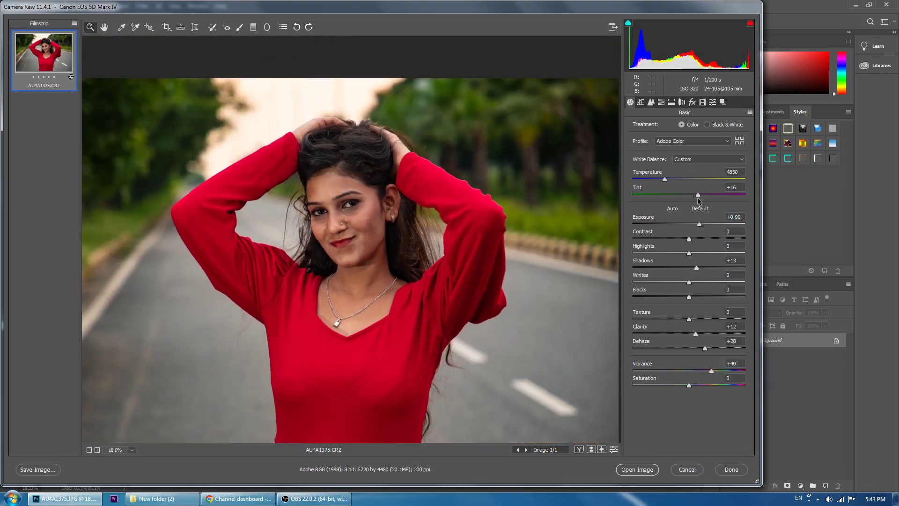
left_click_drag(666, 179, 664, 179)
Step: In HSL, shift the Reds hue +6 and boost Reds saturation to +43
left_click(660, 102)
left_click_drag(688, 161, 693, 161)
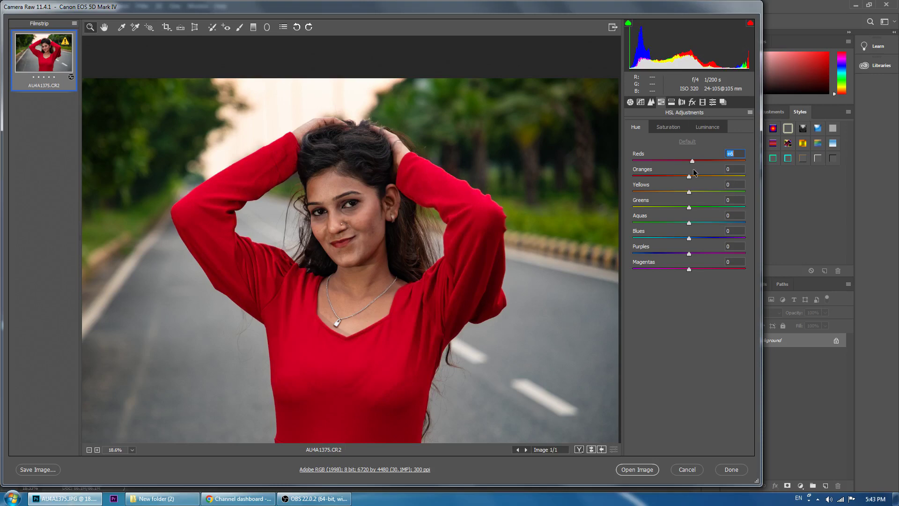
key("ctrl+alt+shift+s")
left_click_drag(689, 164, 708, 168)
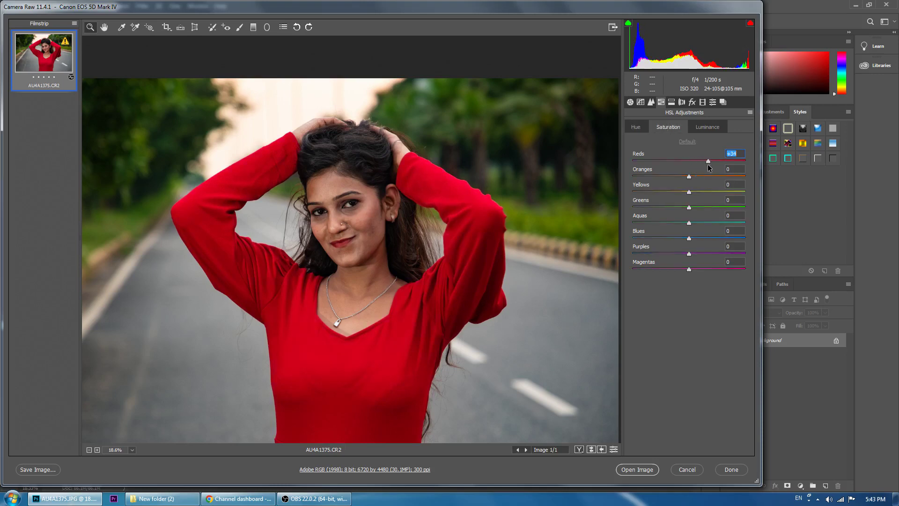
key("ctrl+alt+shift+h")
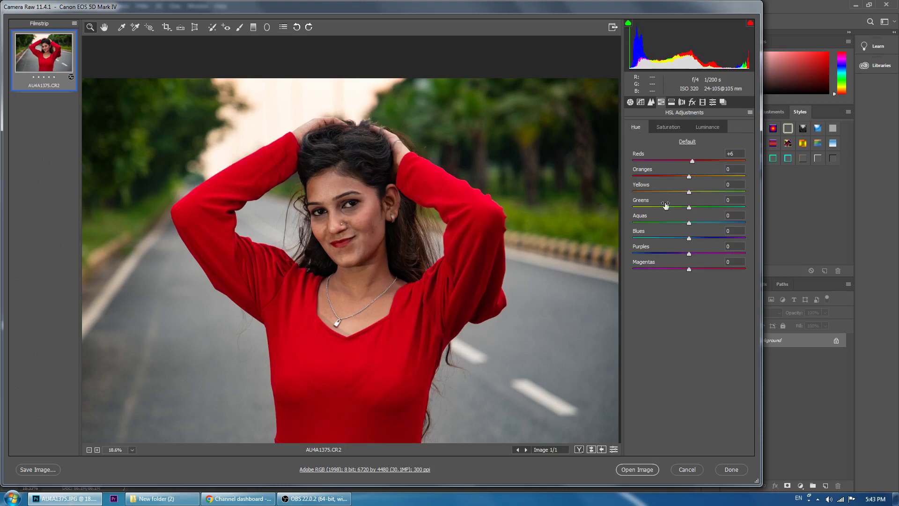
Step: Shift Greens hue +20 with saturation +8, then Purples hue -3 and Blues hue -2
mouse_move(688, 209)
left_mouse_down()
mouse_move(701, 214)
mouse_move(694, 192)
left_mouse_up()
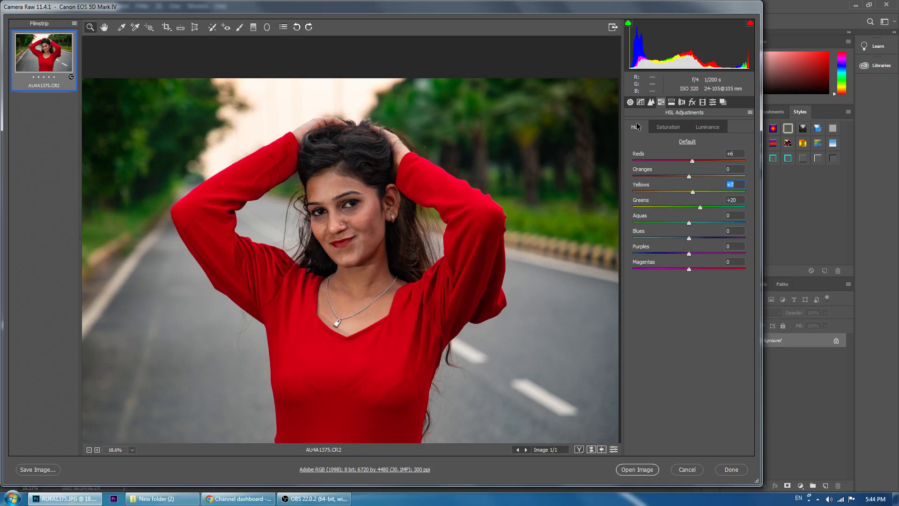
left_click(661, 131)
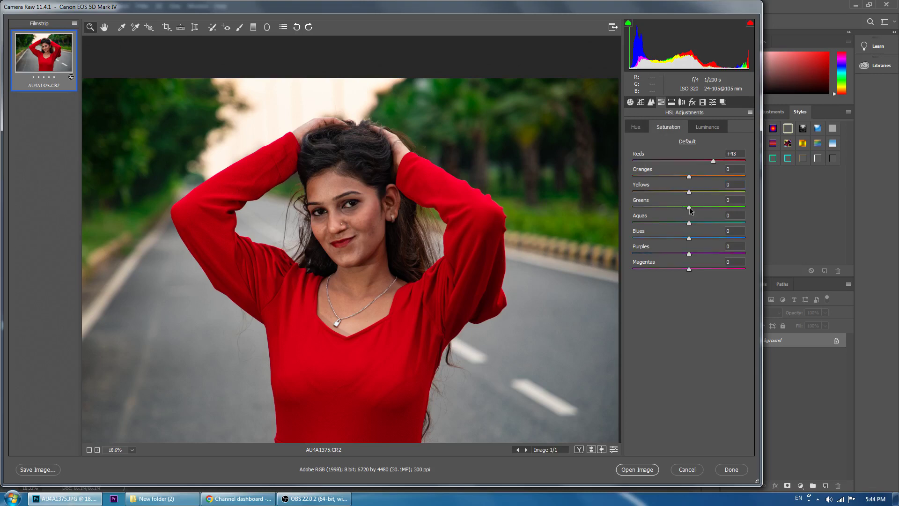
left_click_drag(688, 207, 716, 223)
left_click(635, 127)
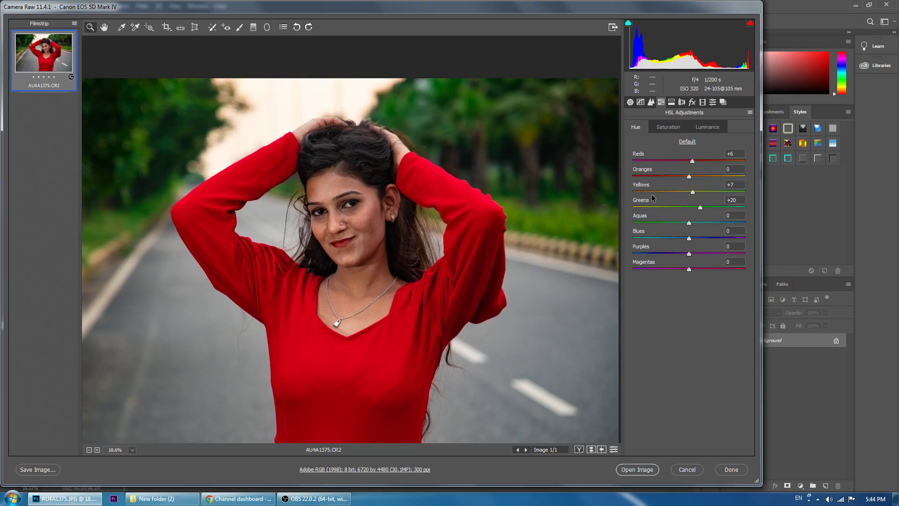
left_click_drag(688, 254, 702, 256)
mouse_move(688, 238)
left_mouse_down()
mouse_move(638, 238)
mouse_move(686, 243)
mouse_move(700, 271)
left_mouse_up()
Step: Reset the Adjustment Brush, give it lifted Shadows, and paint over the face
left_click(240, 28)
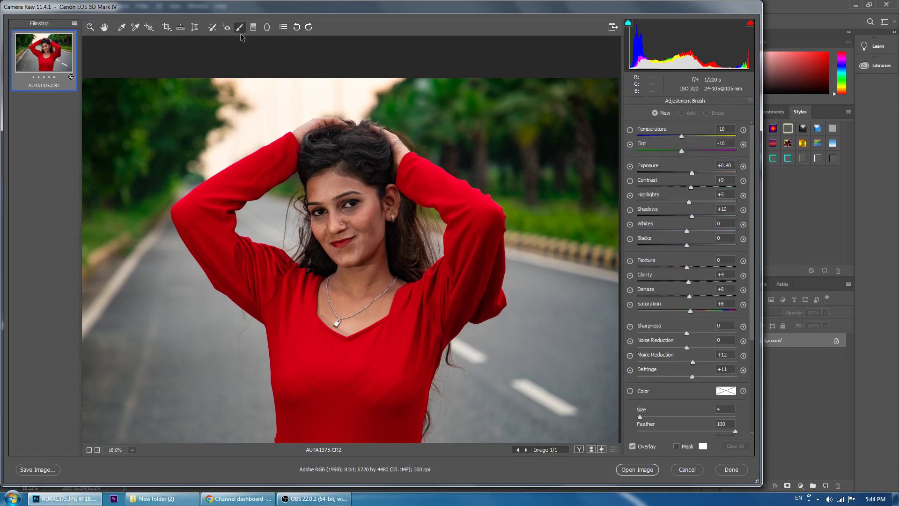
left_click(750, 101)
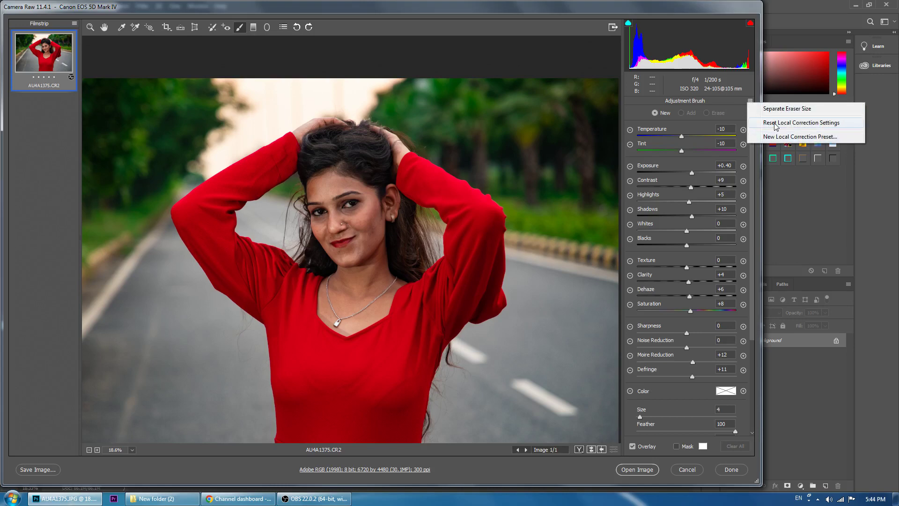
left_click(786, 116)
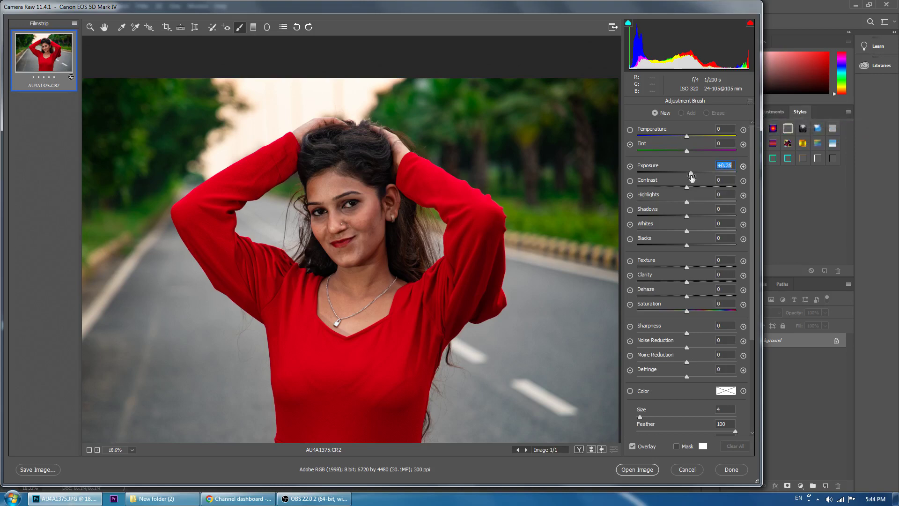
left_click_drag(686, 216, 690, 216)
key("bracketright")
key("bracketright")
mouse_move(323, 187)
left_mouse_down()
mouse_move(368, 223)
mouse_move(383, 292)
left_mouse_up()
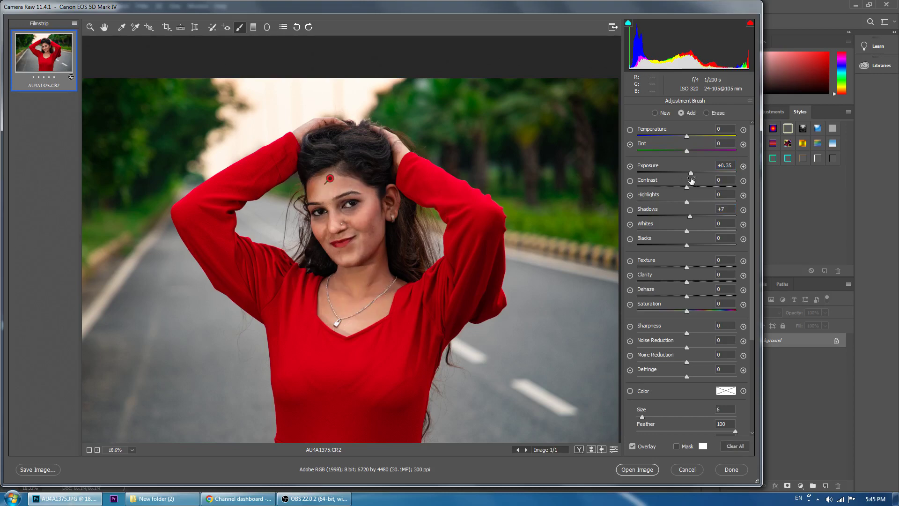
Step: Brush over the hair, raise the painted exposure, warmth and shadows, and open the image in Photoshop
left_click_drag(690, 173, 694, 173)
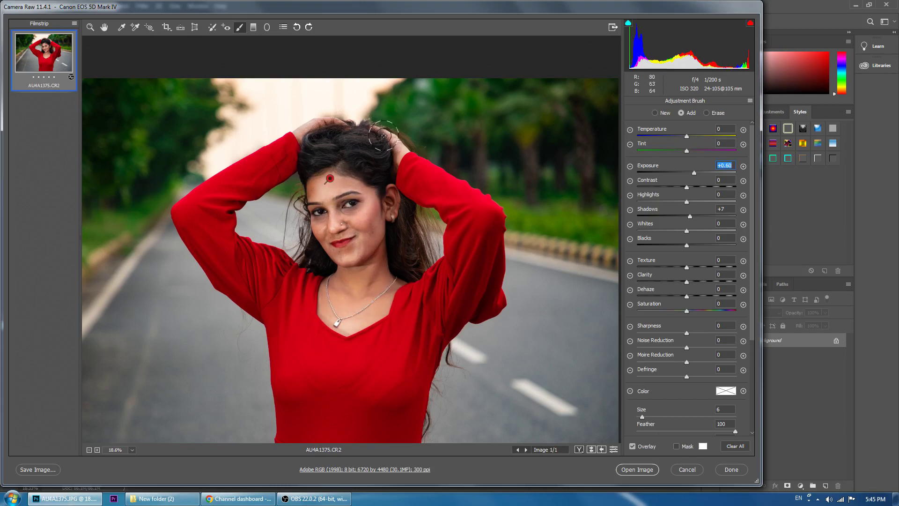
left_click_drag(333, 124, 304, 133)
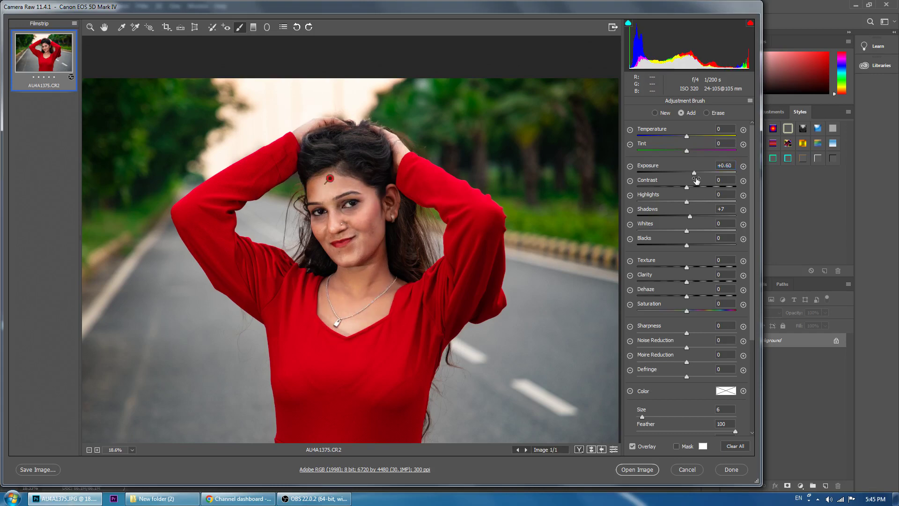
left_click_drag(694, 173, 696, 173)
left_click_drag(687, 137, 697, 174)
left_click_drag(690, 216, 693, 216)
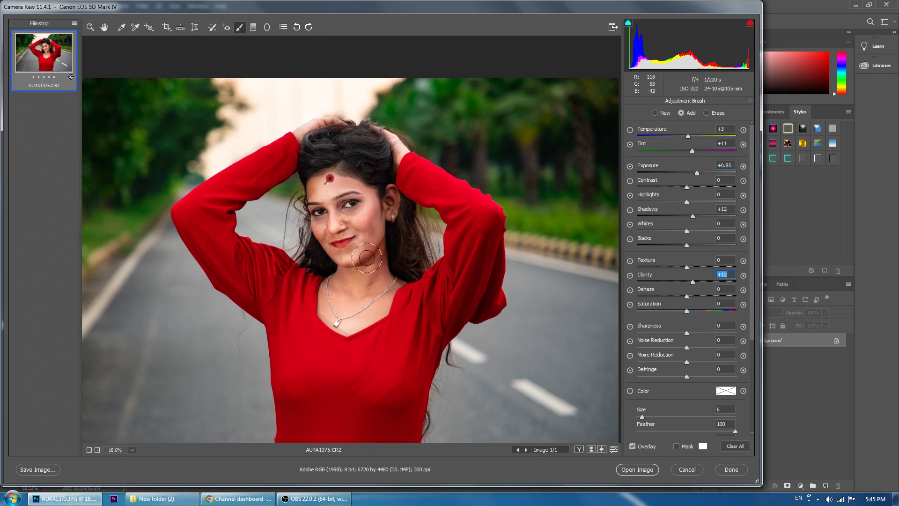
left_click(639, 470)
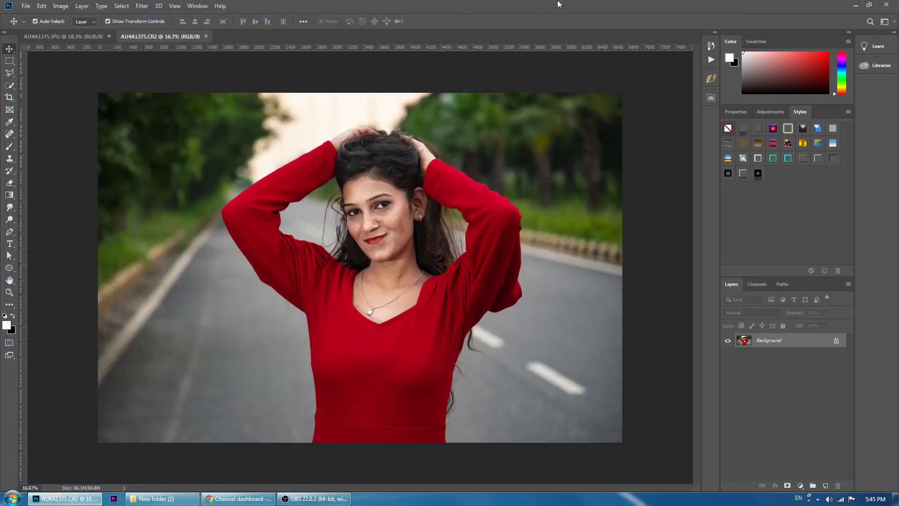
Step: Compare the raw edit with the original JPG and zoom into the raw document
left_click(80, 39)
left_click(166, 37)
scroll(423, 147, "up", 2)
scroll(419, 150, "up", 2)
scroll(415, 152, "up", 1)
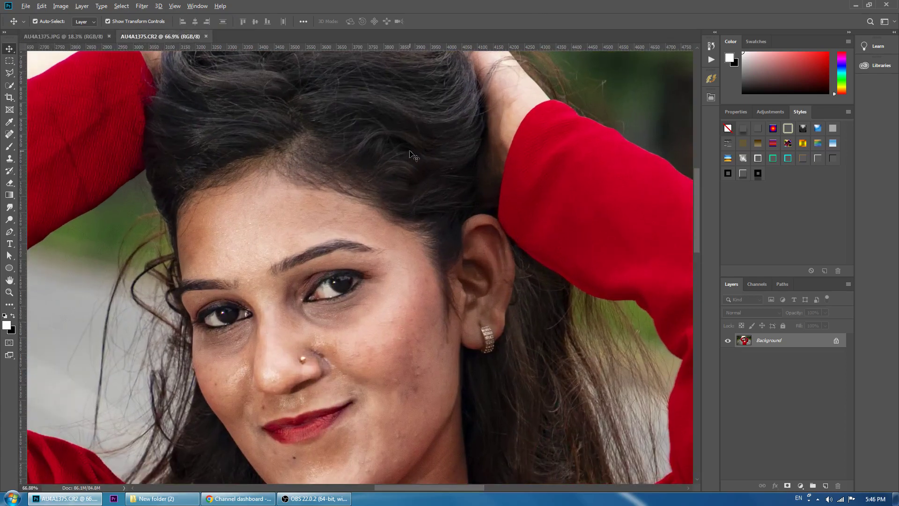
scroll(410, 155, "up", 2)
Step: Duplicate the photo onto Layer 1 and save a JPEG copy
key("ctrl+j")
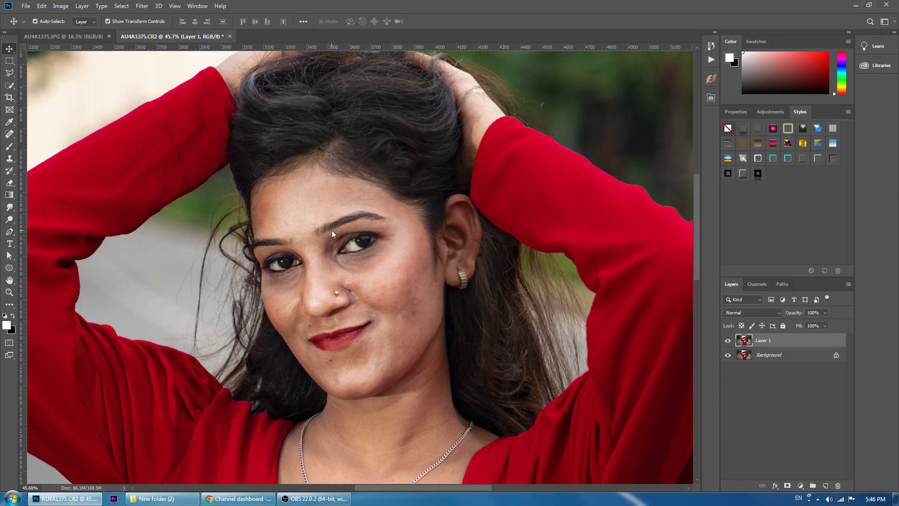
key("ctrl+shift+s")
key("Return")
key("ctrl+0")
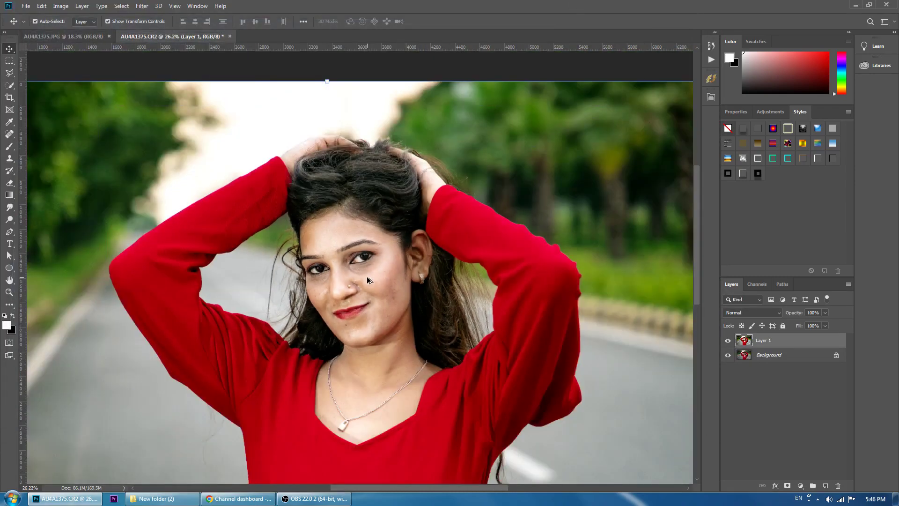
Step: Fade Layer 1 to about a quarter opacity and merge it into the background
left_click(727, 343)
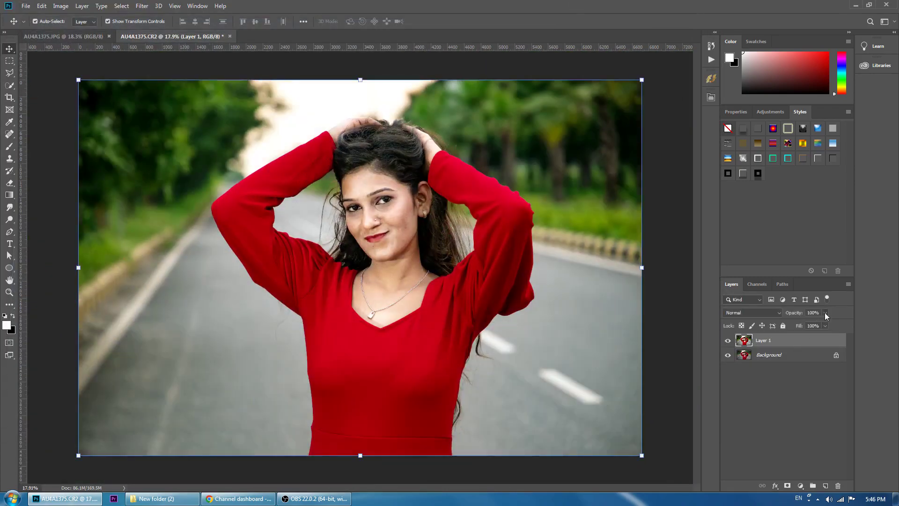
left_click_drag(800, 322, 793, 322)
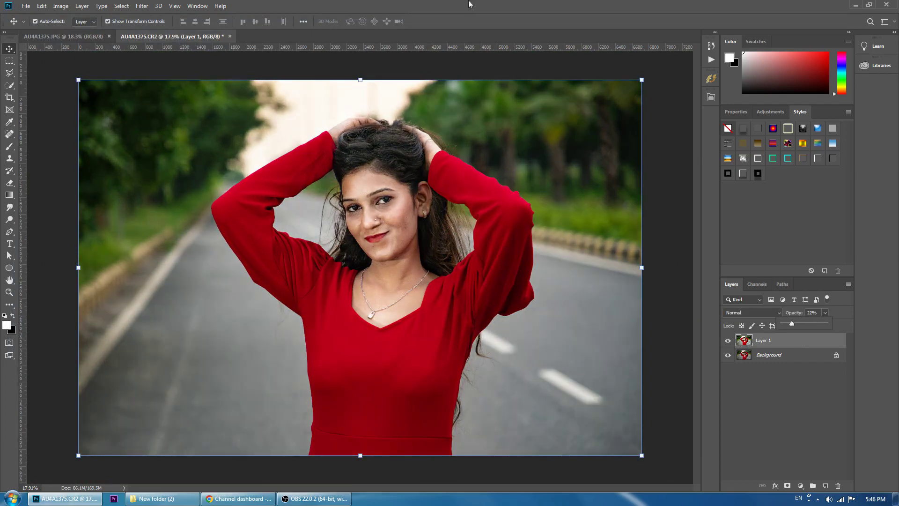
key("ctrl+shift+e")
scroll(375, 204, "up", 3, "alt")
scroll(374, 203, "up", 3, "alt")
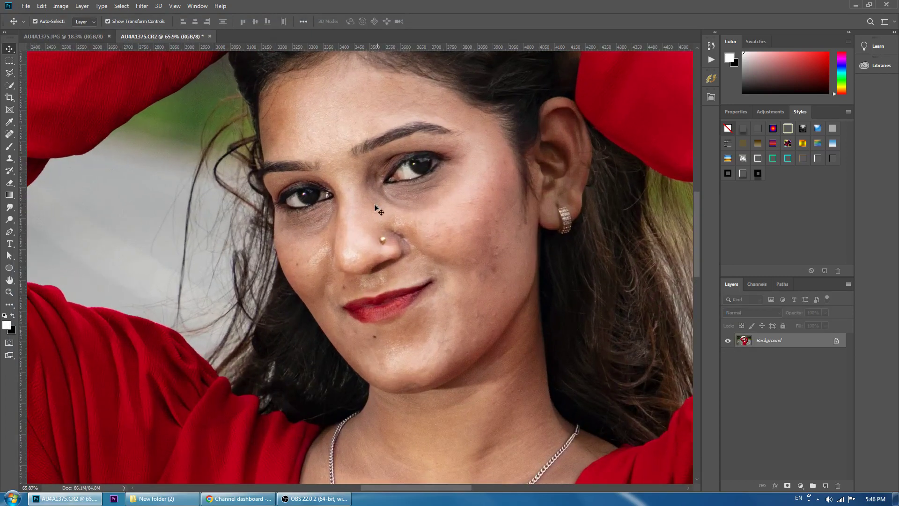
Step: Duplicate the background and create the Dodge/Burn layer group with F2
key("ctrl+j")
scroll(425, 195, "up", 1, "alt")
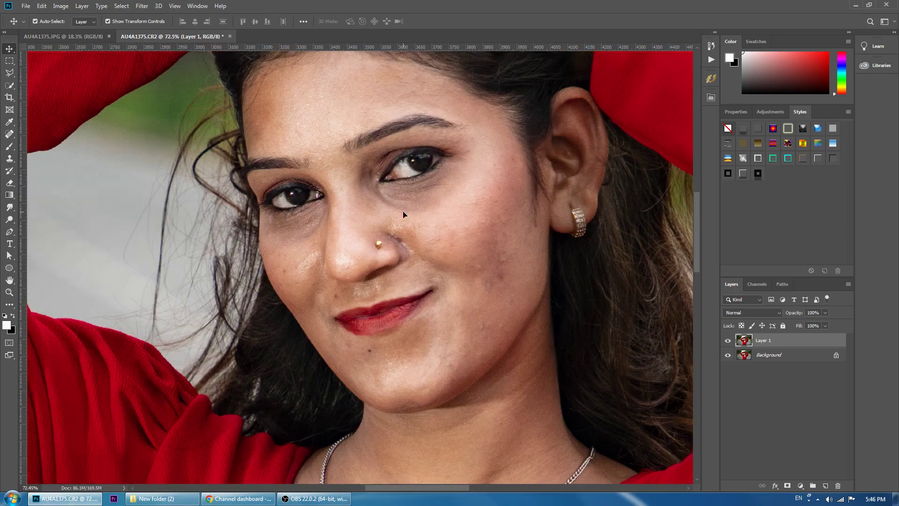
scroll(407, 211, "up", 1, "alt")
key("F2")
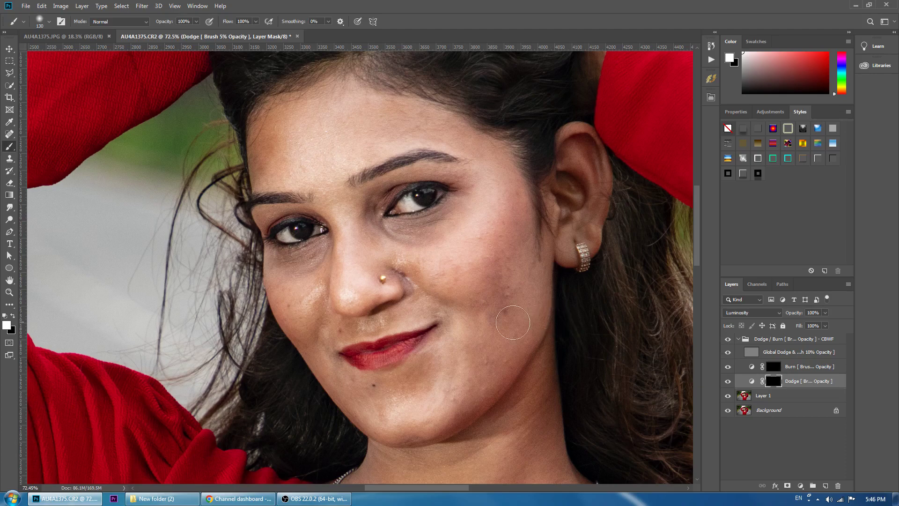
Step: With a smaller brush, lighten the ridge of the nose on the Dodge layer
scroll(391, 234, "up", 1, "alt")
scroll(388, 248, "up", 2, "alt")
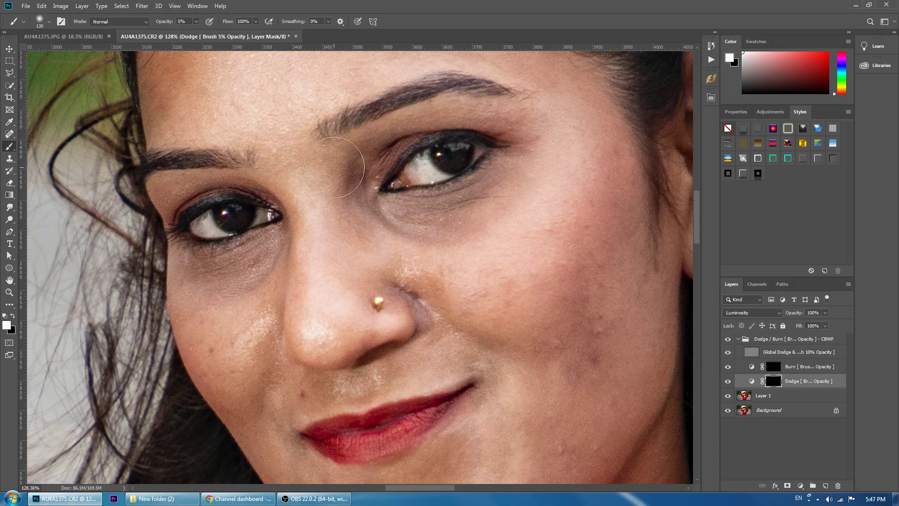
right_click(338, 141)
left_click_drag(419, 160, 397, 160)
key("Return")
mouse_move(290, 164)
left_mouse_down()
mouse_move(332, 329)
mouse_move(301, 176)
mouse_move(311, 295)
mouse_move(328, 321)
mouse_move(289, 160)
mouse_move(311, 304)
mouse_move(448, 386)
mouse_move(409, 217)
mouse_move(220, 275)
mouse_move(258, 257)
mouse_move(199, 285)
left_mouse_up()
Step: On the Burn layer, darken the shadow beside the nose with a ~53 px brush
scroll(214, 164, "up", 3)
scroll(215, 180, "up", 2)
right_click(216, 181)
left_click(295, 161)
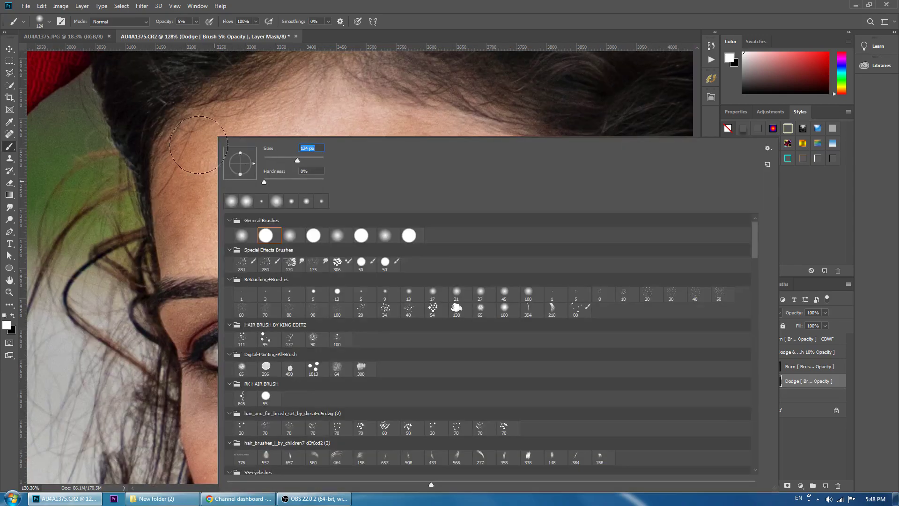
key("Return")
left_click(788, 370)
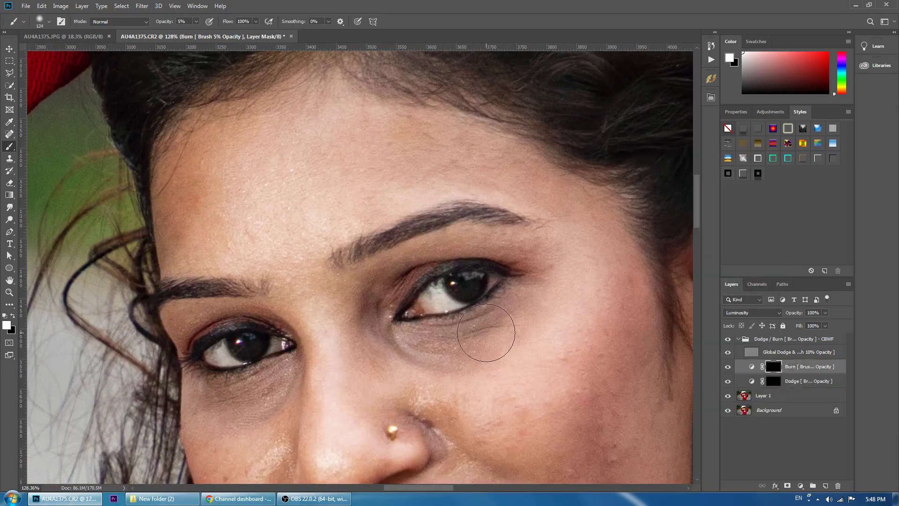
scroll(384, 327, "down", 3)
right_click(371, 247)
left_click(400, 162)
key("Return")
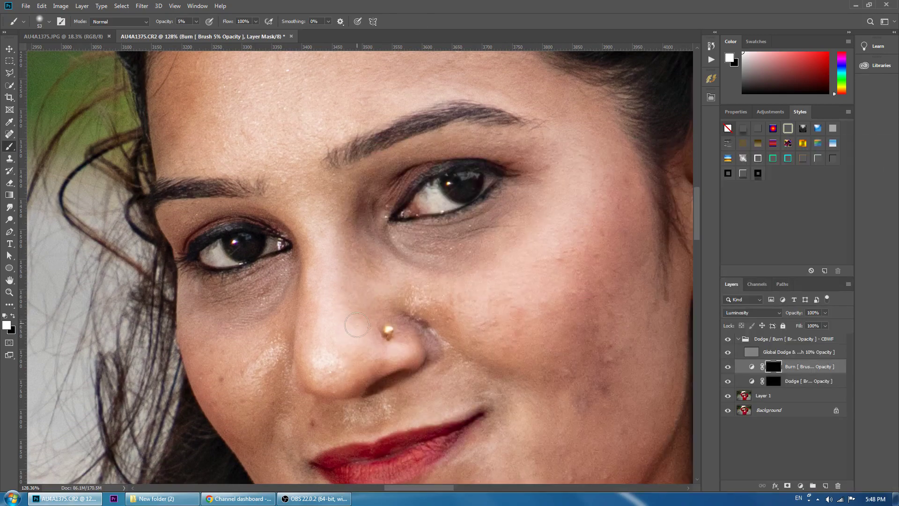
left_click_drag(272, 208, 304, 280)
Step: Toggle the dodge-and-burn group to compare, then return to the Dodge layer
left_click(727, 339)
left_click(728, 339)
scroll(417, 224, "down", 3)
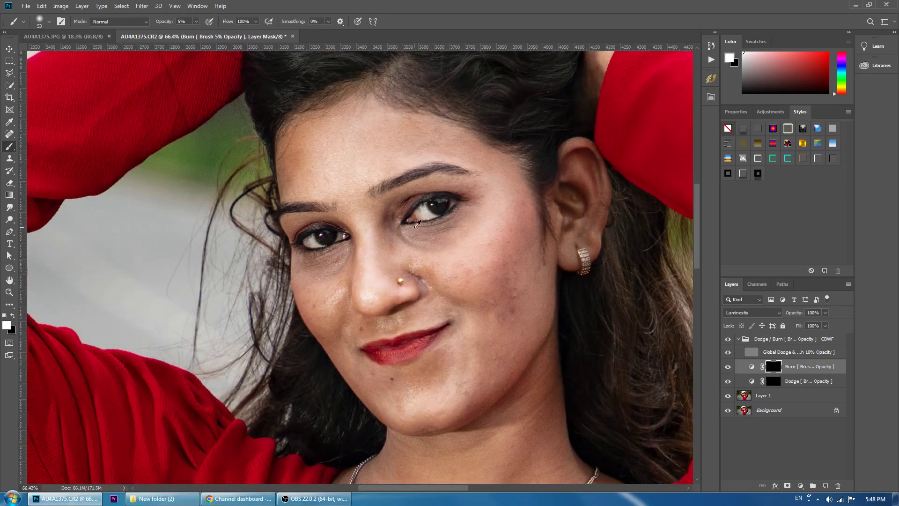
left_click(728, 340)
left_click(728, 340)
scroll(345, 332, "up", 4)
left_click(776, 383)
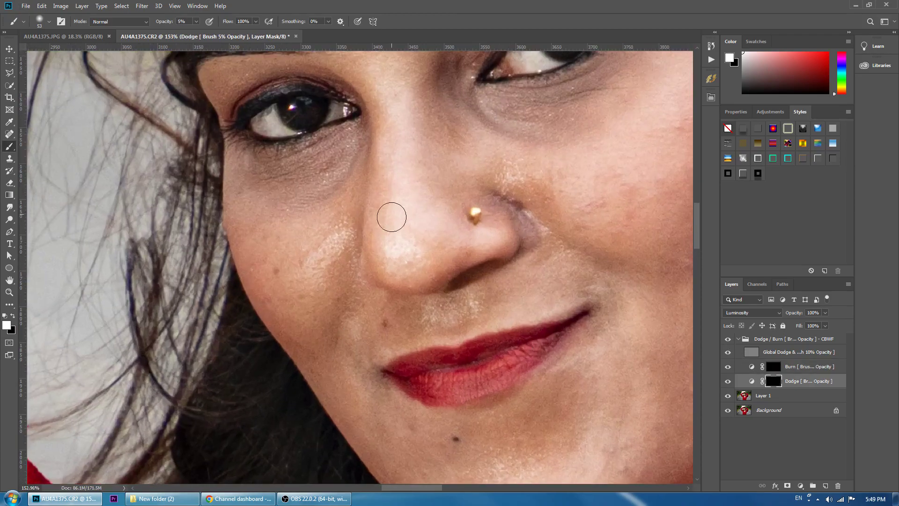
scroll(415, 250, "down", 3)
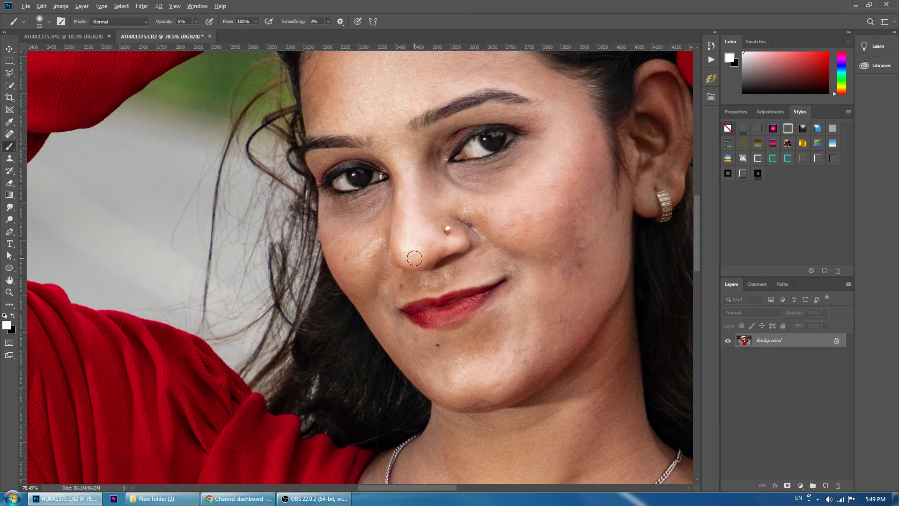
Step: Duplicate the background and apply a 1.5 radius High Pass filter in Overlay mode
scroll(418, 245, "up", 2)
scroll(485, 276, "up", 1)
scroll(508, 277, "up", 1)
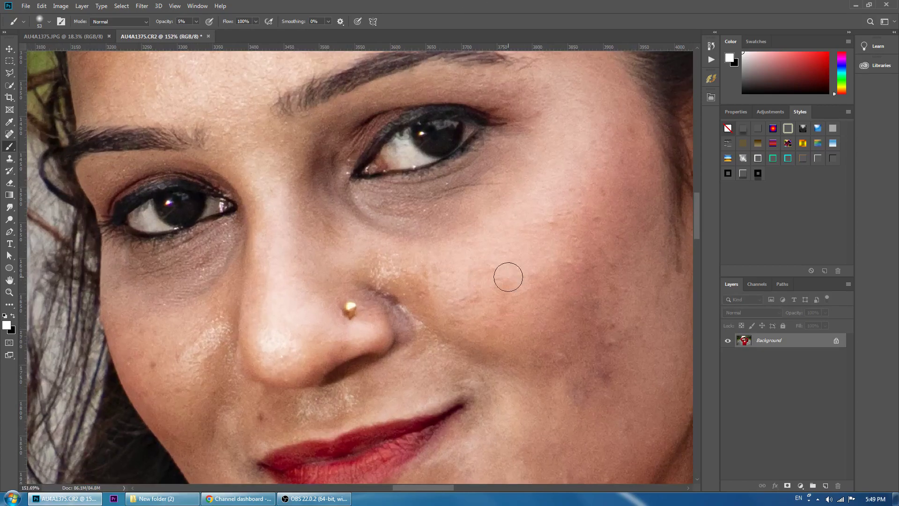
key("ctrl+j")
key("ctrl+alt+f")
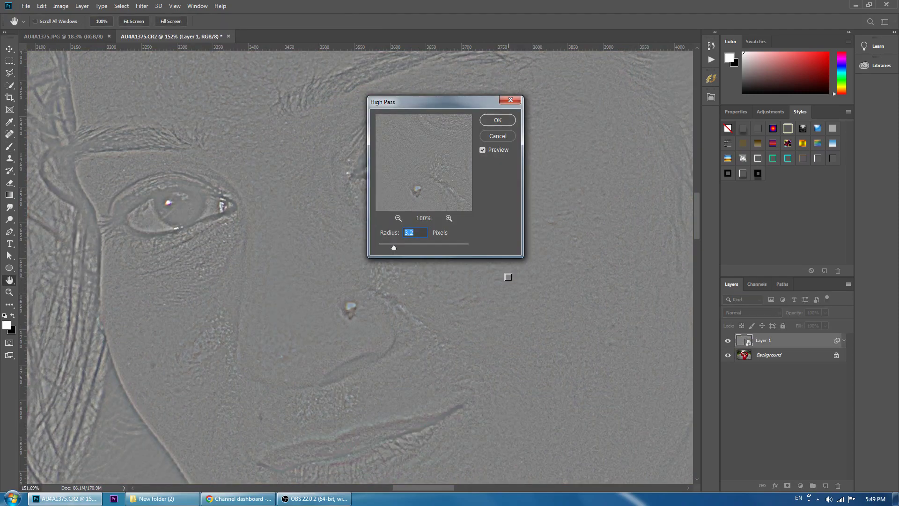
type("1.5")
key("Return")
key("shift+alt+o")
key("b")
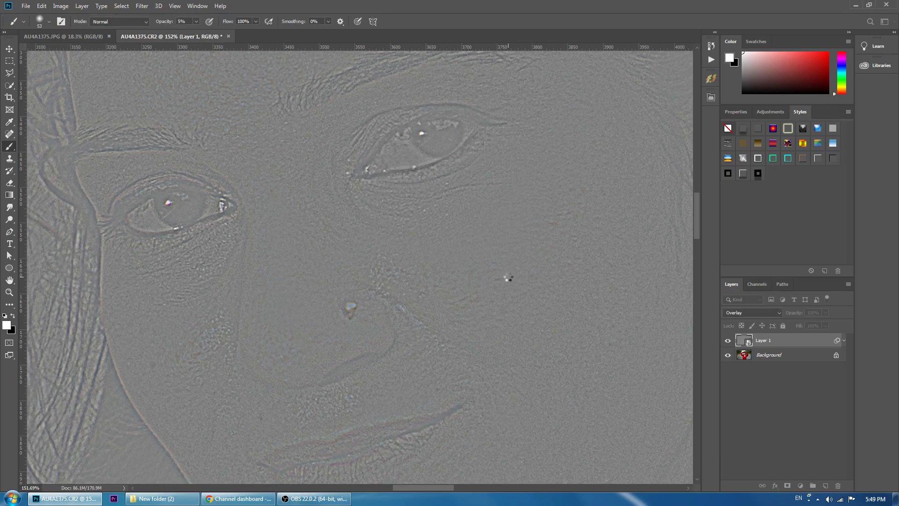
Step: Lower the high-pass layer to 55% opacity, merge it, and add a Curves adjustment layer
scroll(429, 273, "down", 2)
scroll(429, 273, "down", 2)
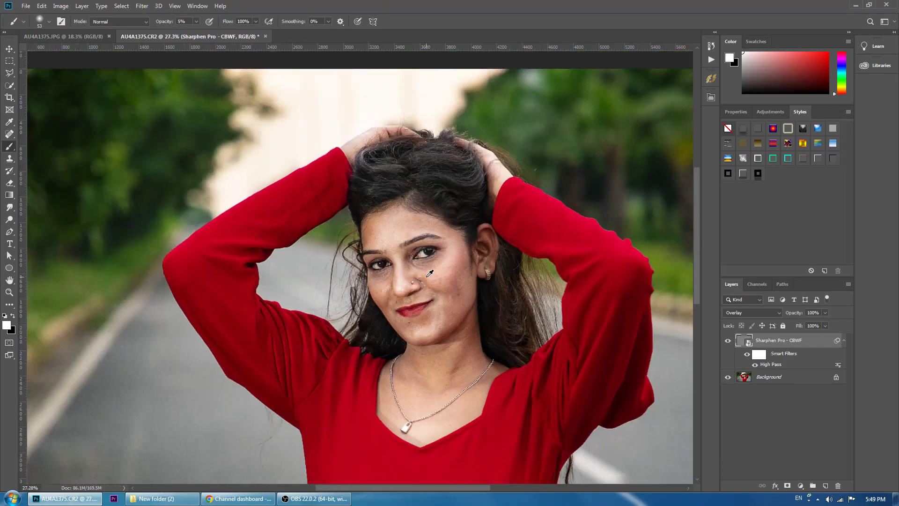
scroll(430, 273, "up", 2)
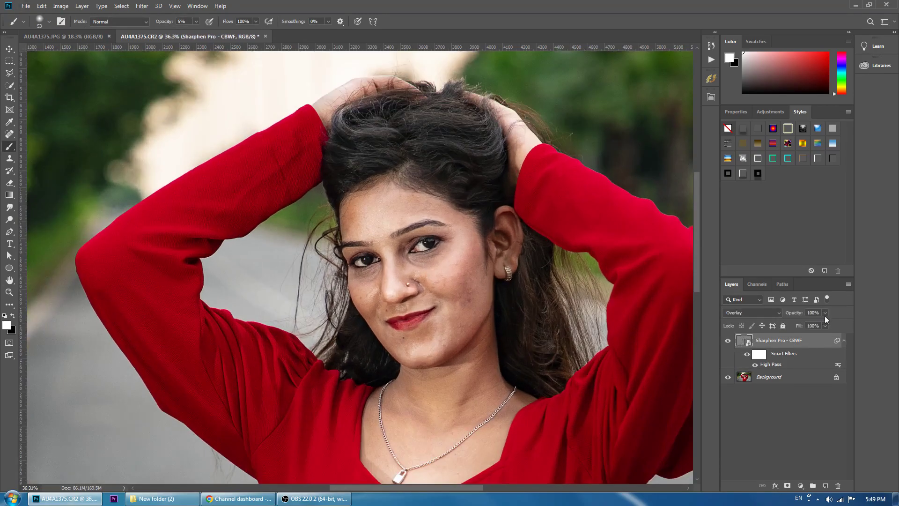
left_click_drag(824, 312, 807, 325)
key("ctrl+alt+z")
key("ctrl+alt+z")
key("ctrl+alt+z")
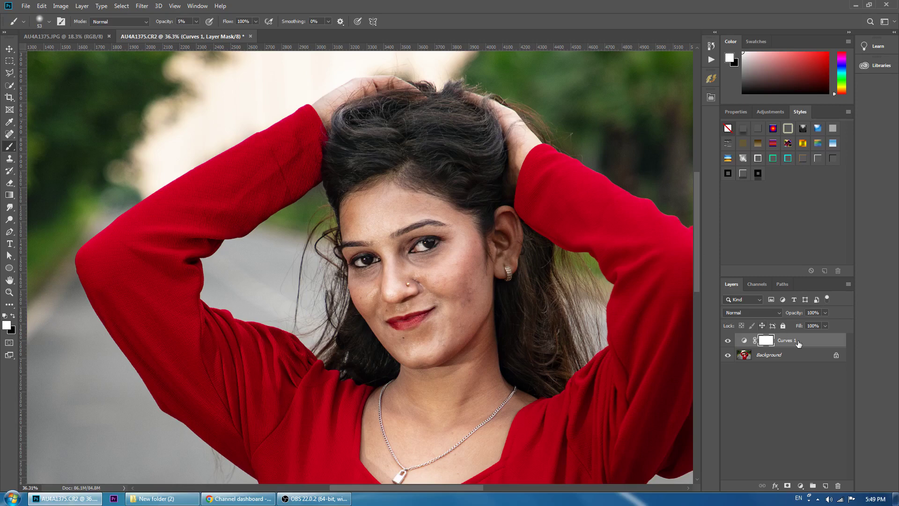
Step: Restore the Curves 1 layer and set its black point by sampling the dark hair
key("ctrl+alt+z")
key("ctrl+alt+z")
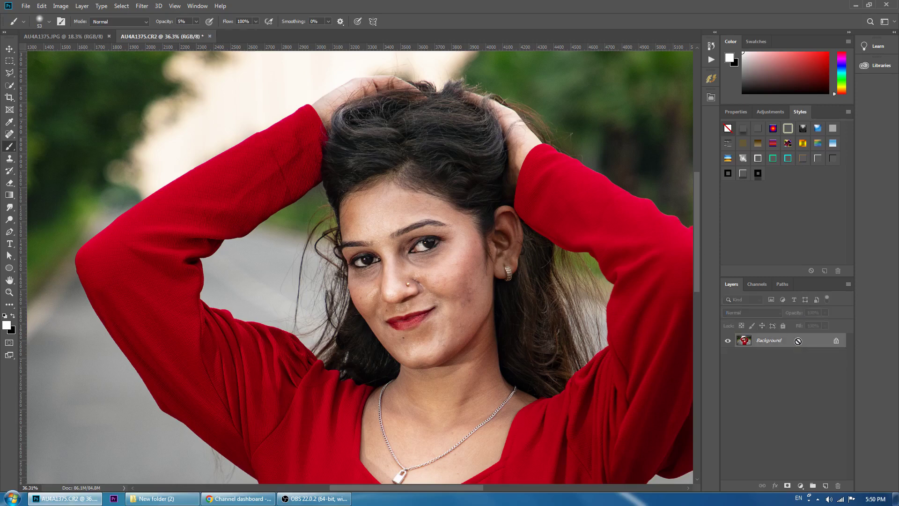
key("ctrl+shift+z")
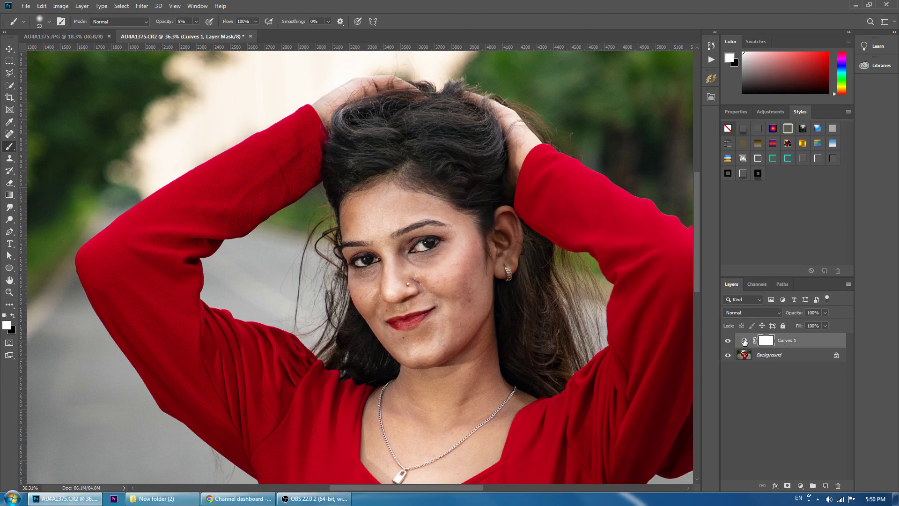
left_click(744, 340)
left_click(730, 170)
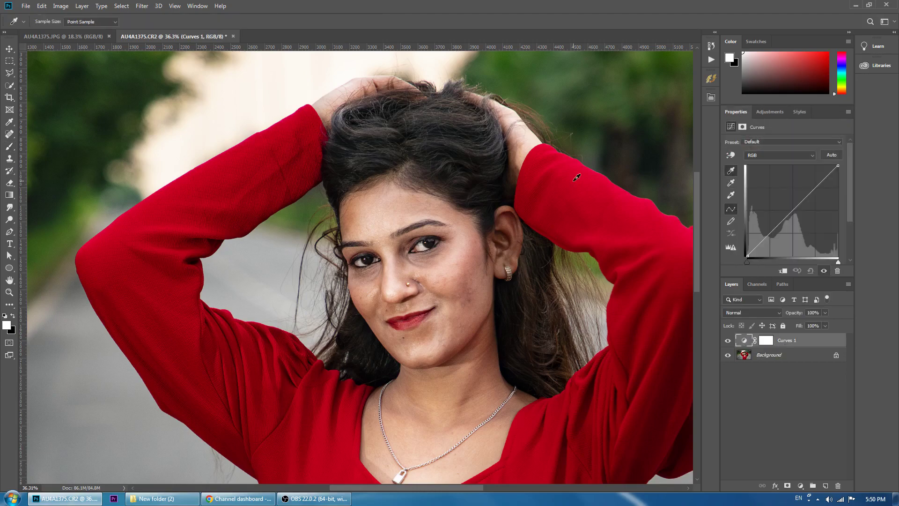
scroll(430, 132, "up", 3)
left_click(282, 156)
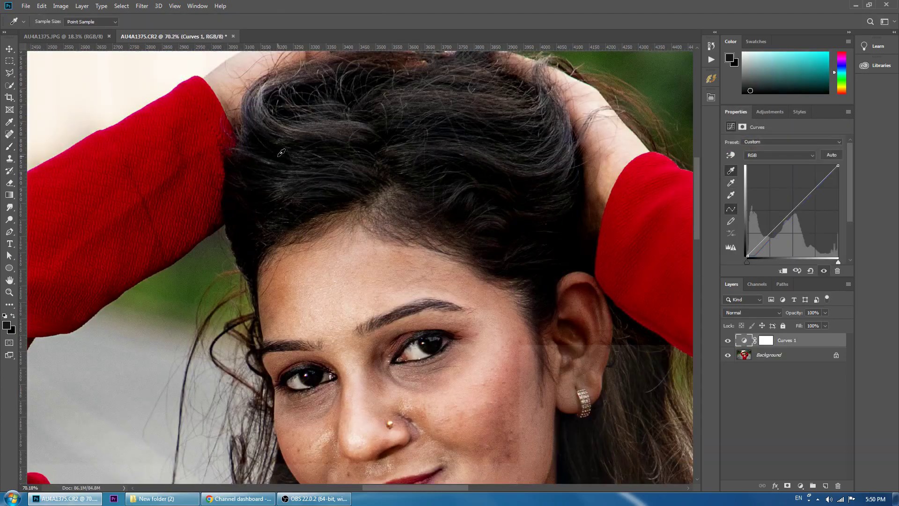
Step: Fit the image in the window and toggle Curves 1 to compare the grade
key("ctrl+0")
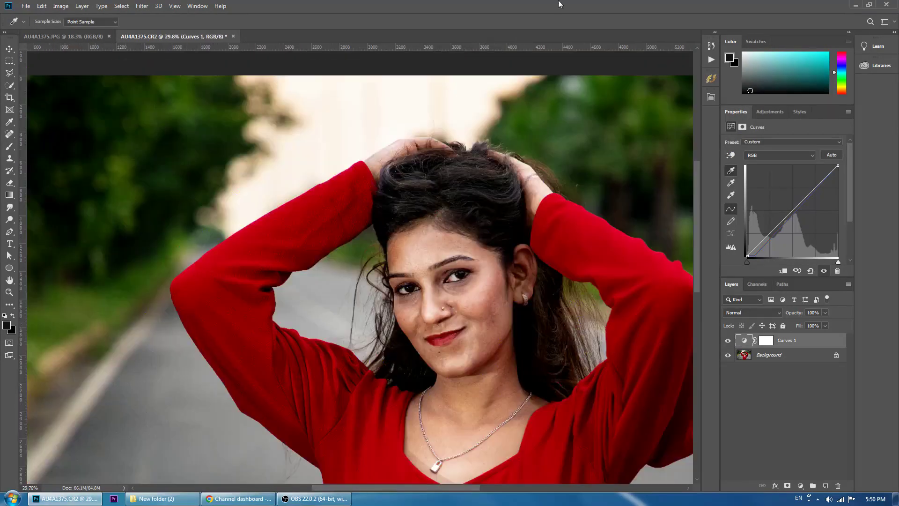
left_click_drag(475, 289, 462, 200)
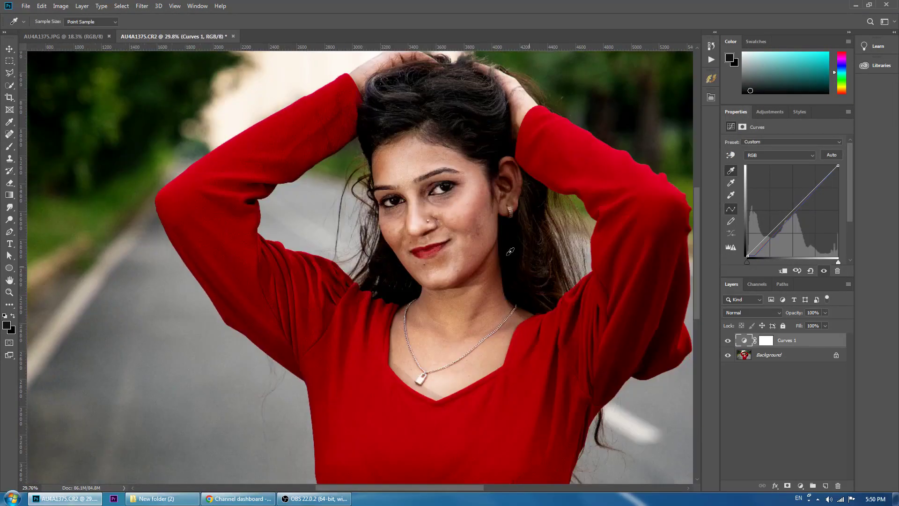
left_click(728, 341)
left_click(728, 341)
key("b")
left_click(825, 313)
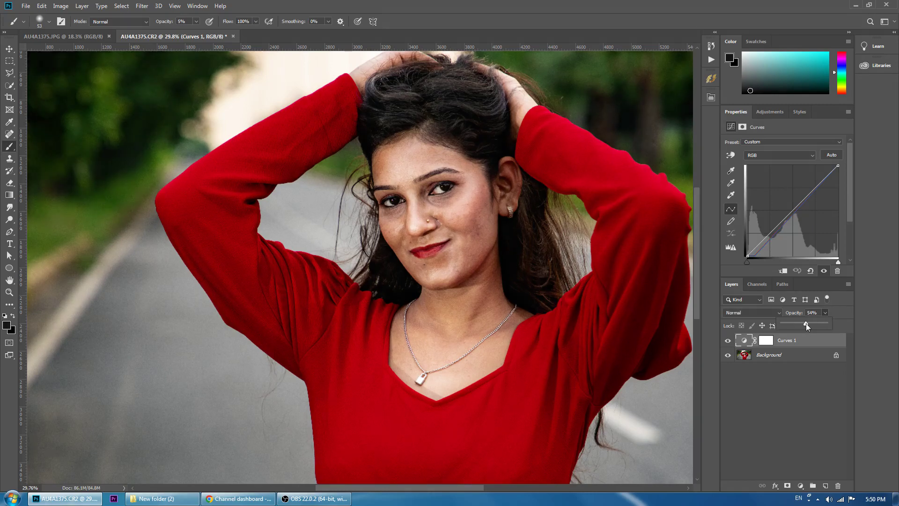
left_click(728, 340)
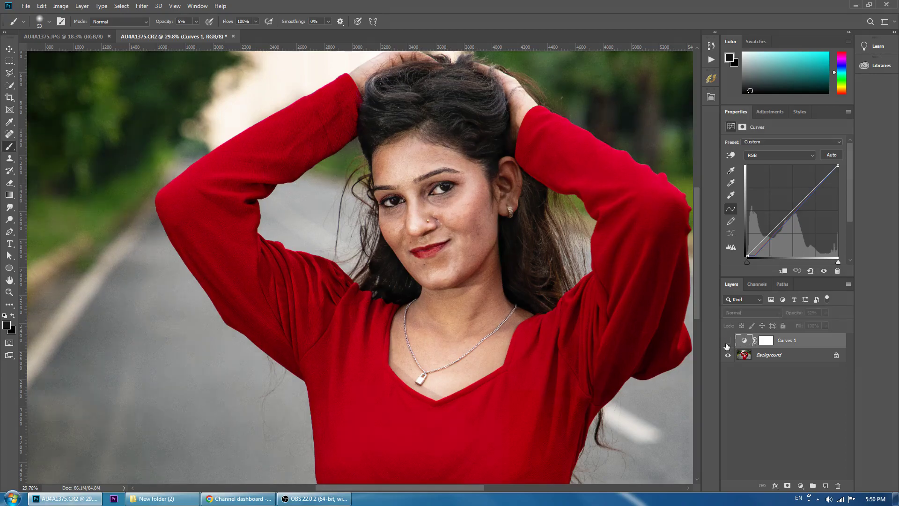
left_click(728, 340)
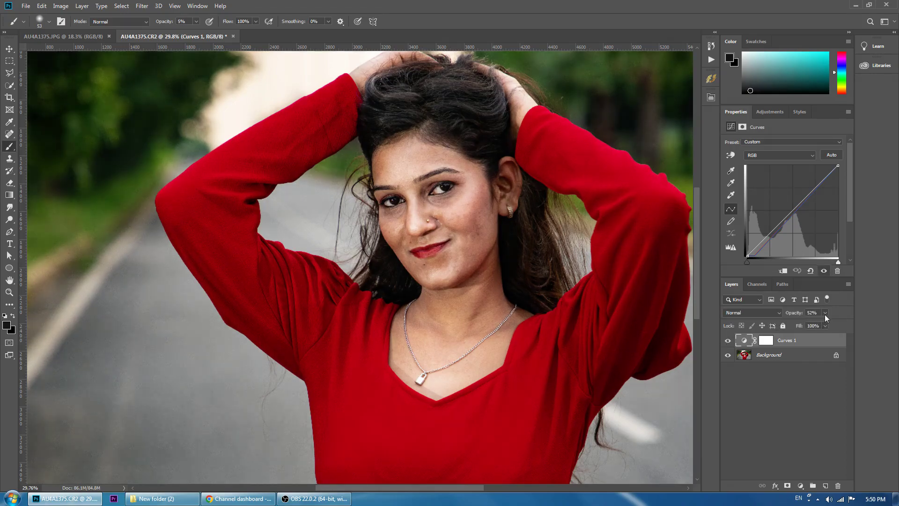
Step: Reduce the Curves 1 brightening to 43% opacity
scroll(434, 189, "up", 2)
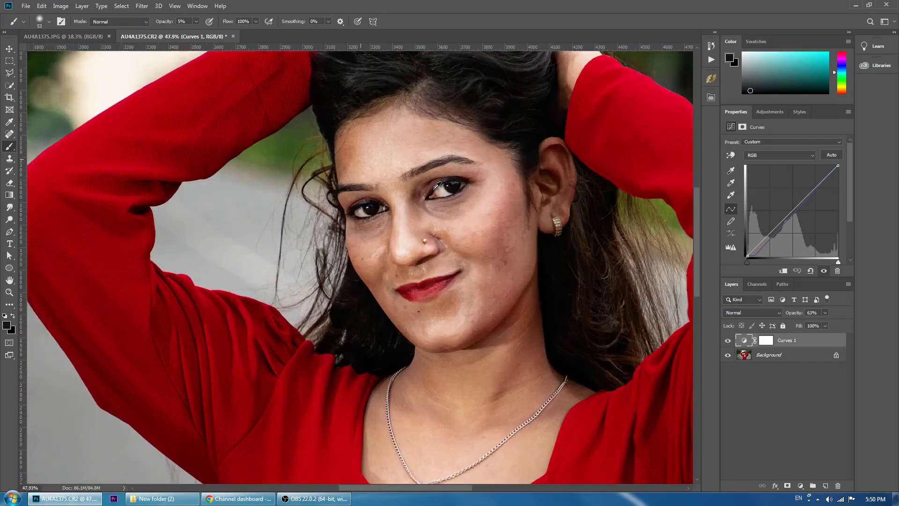
scroll(433, 188, "up", 2)
scroll(433, 189, "up", 2)
left_click(9, 61)
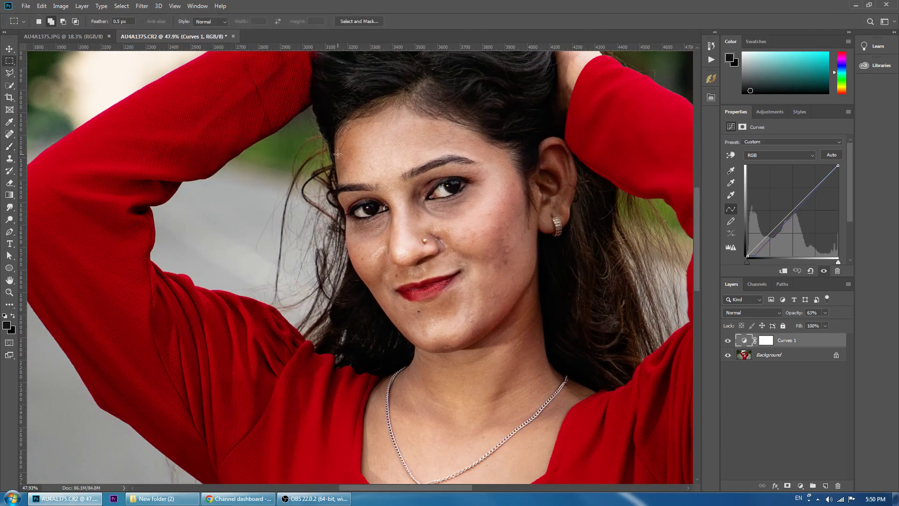
left_click(727, 341)
left_click(728, 341)
left_click(817, 323)
scroll(483, 165, "up", 3)
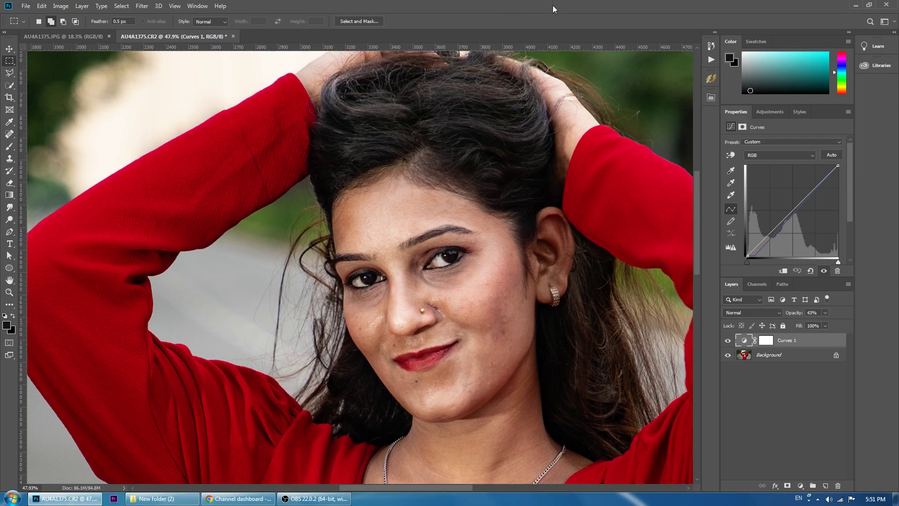
Step: Stamp the visible layers into Layer 1, duplicate it, hide the copy and select Layer 1
key("ctrl+alt+shift+e")
key("ctrl+j")
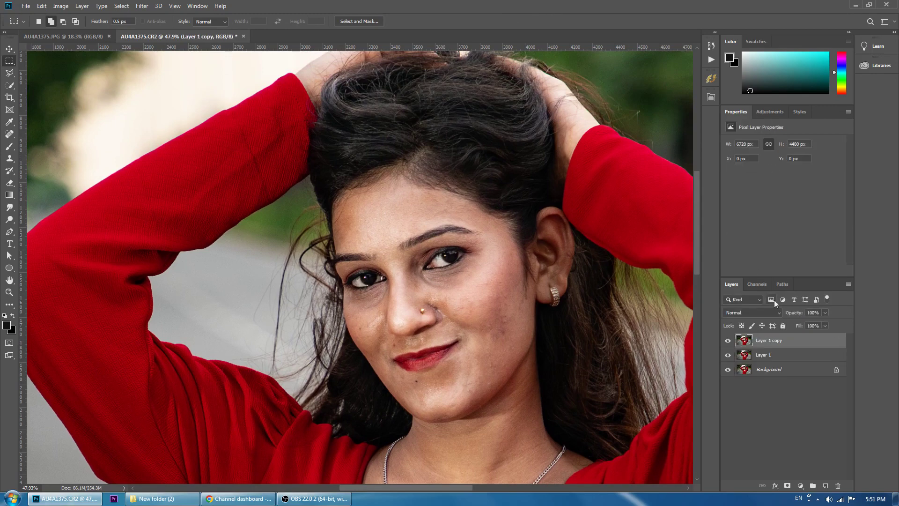
left_click(727, 341)
left_click(767, 356)
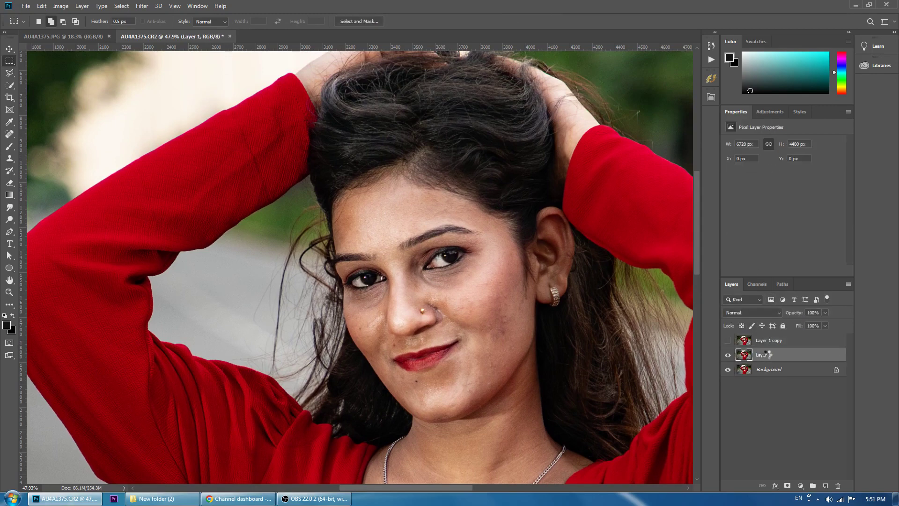
Step: Run SkinFiner 5.0 on Layer 1, expand the skin colour from two face samples, and apply
key("ctrl+alt+f")
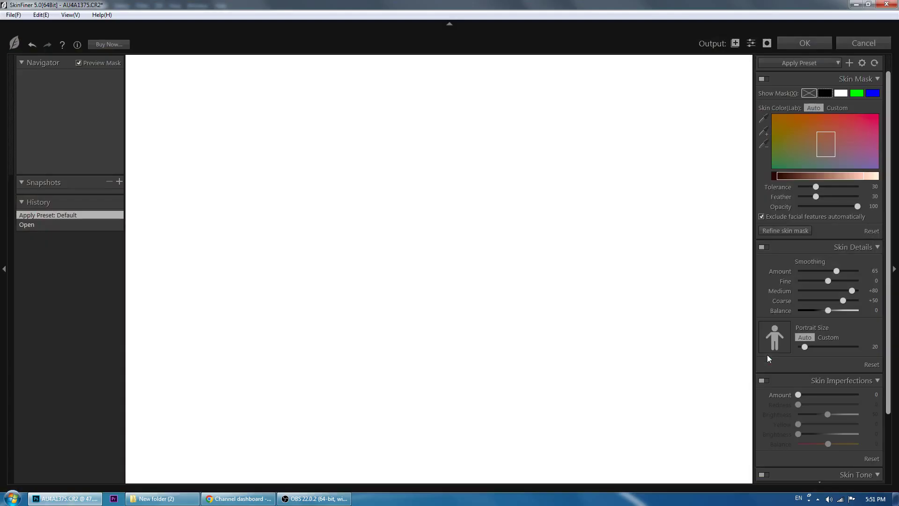
left_click(766, 139)
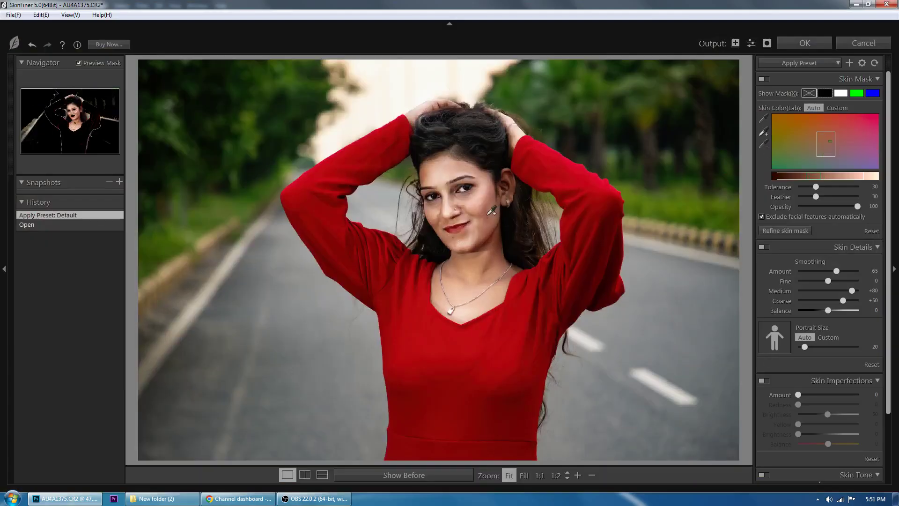
left_click(447, 186)
left_click(473, 268)
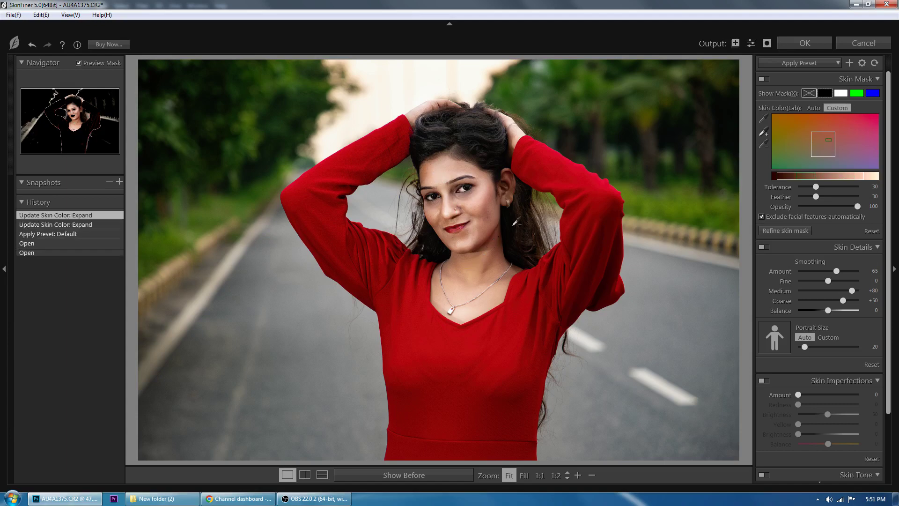
left_click(804, 43)
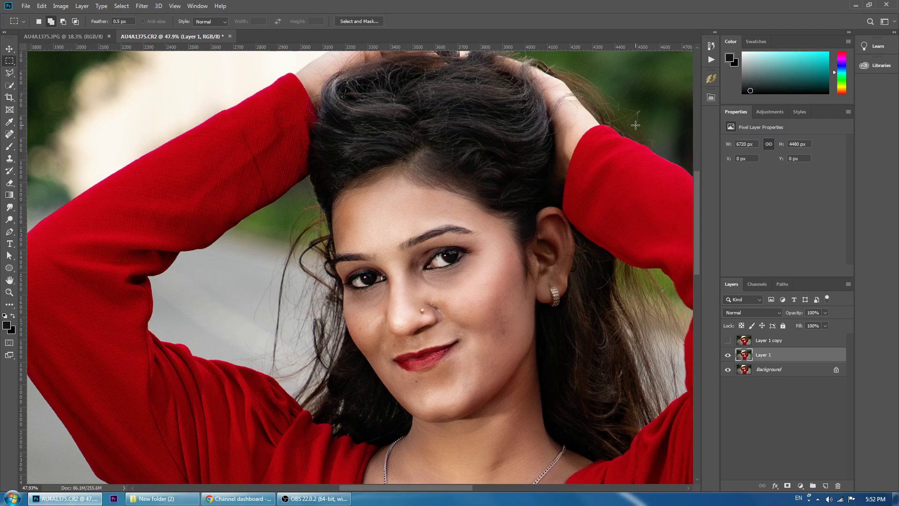
Step: Run High Pass on the visible Layer 1 copy and blend it in Overlay mode
left_click(727, 340)
left_click(781, 340)
key("ctrl+alt+f")
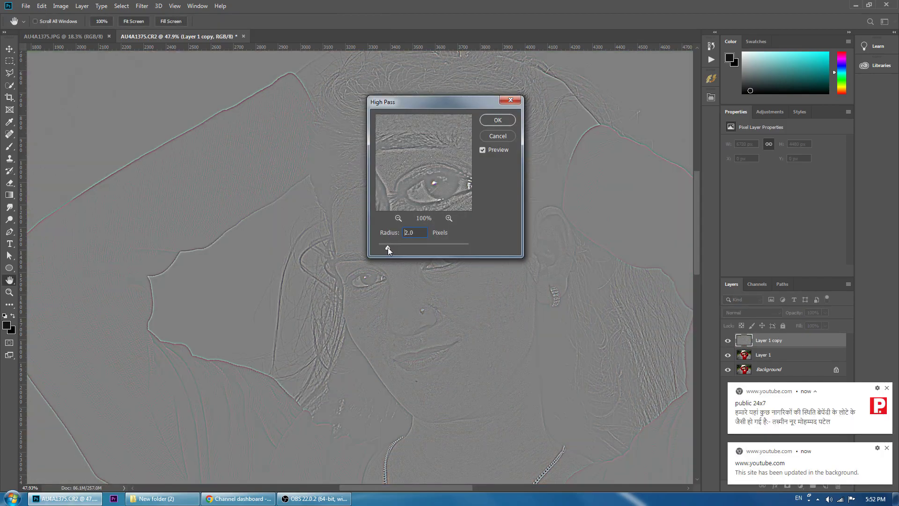
left_click(494, 123)
key("shift+alt+o")
key("m")
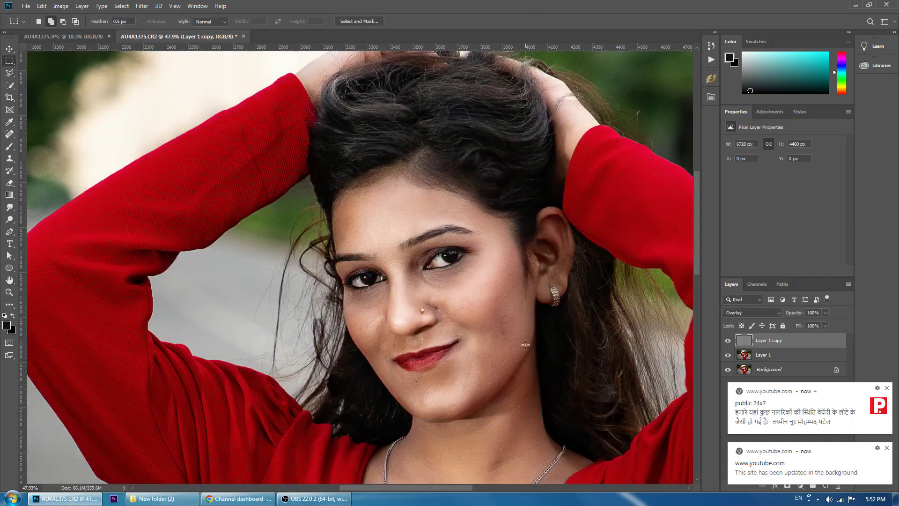
key("ctrl+0")
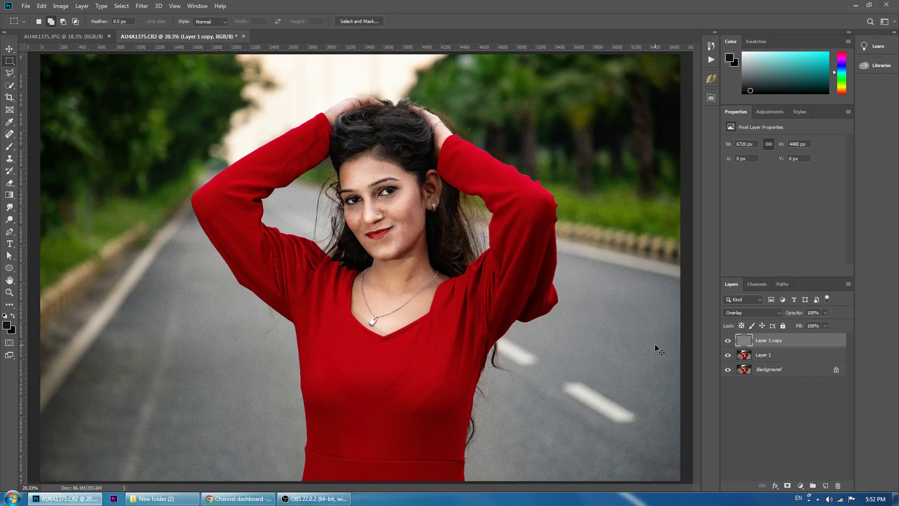
Step: Group both retouch layers, merge them into the Background, and open Retouch Pro
scroll(403, 209, "up", 4)
left_click(755, 356, "shift")
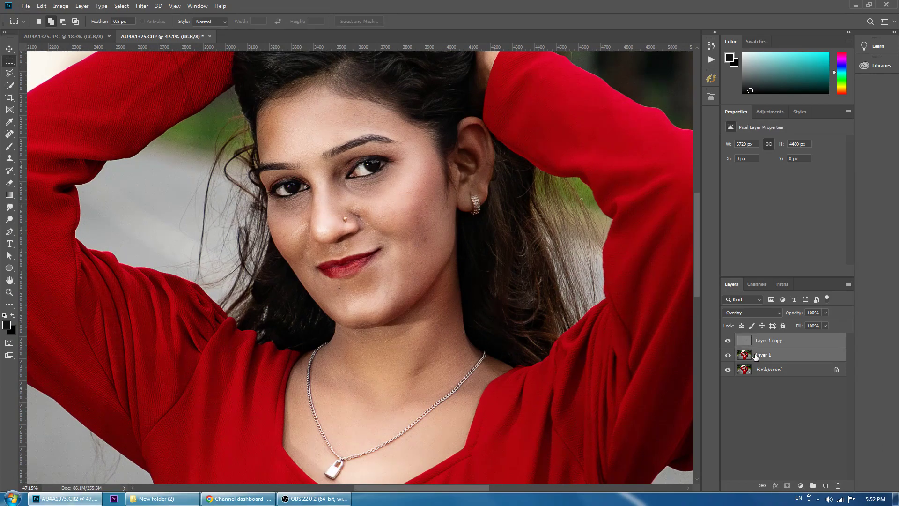
key("ctrl+g")
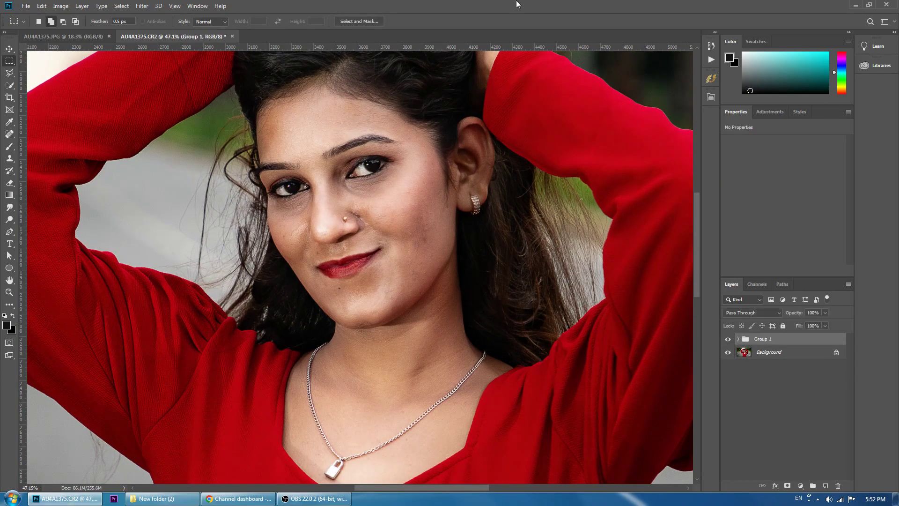
key("ctrl+shift+e")
left_click(711, 97)
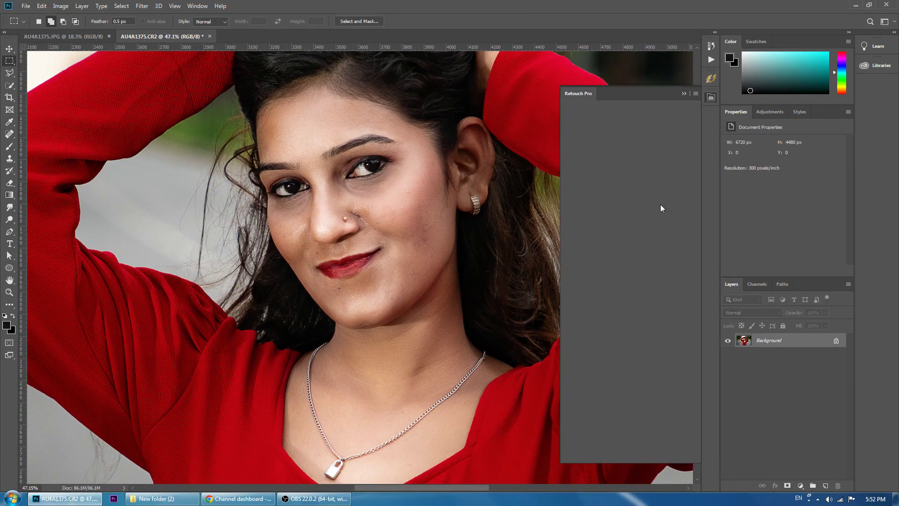
Step: Add the Skin Tones group and set the Porcelain fill to a colour sampled from the face
left_click(593, 197)
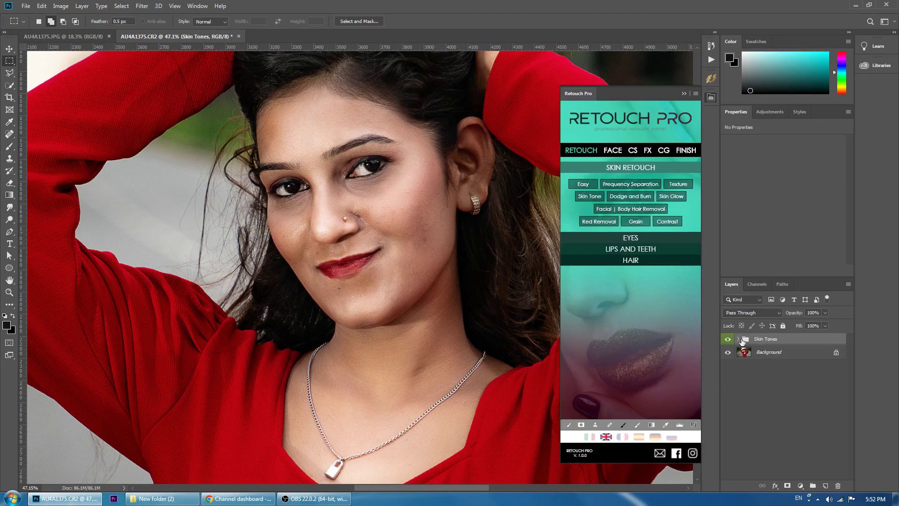
left_click(738, 339)
double_click(753, 458)
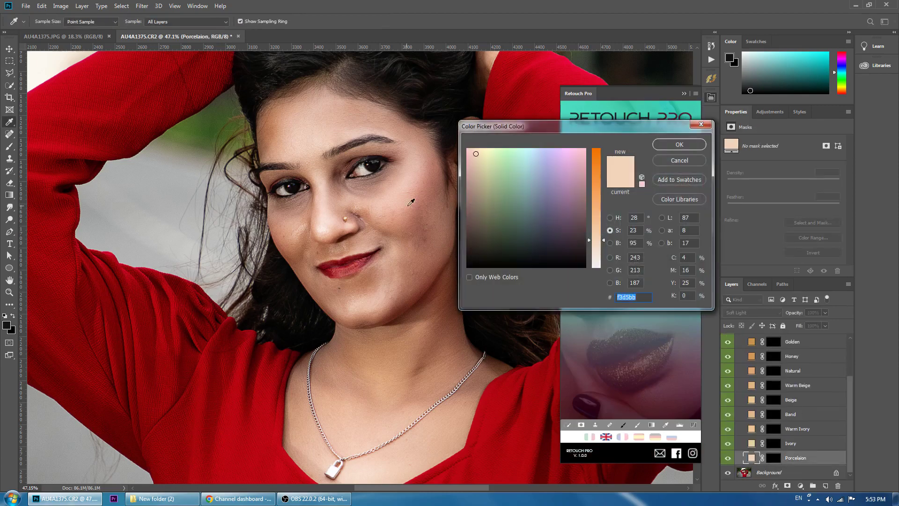
left_click(405, 194)
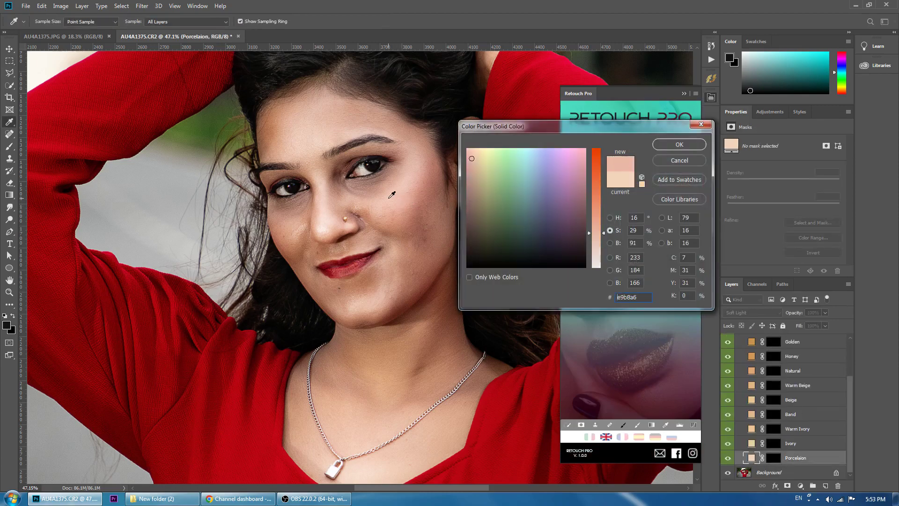
left_click(679, 144)
Step: Paint the Porcelain mask onto the forehead with a 155 px brush at 100% opacity
left_click(766, 457)
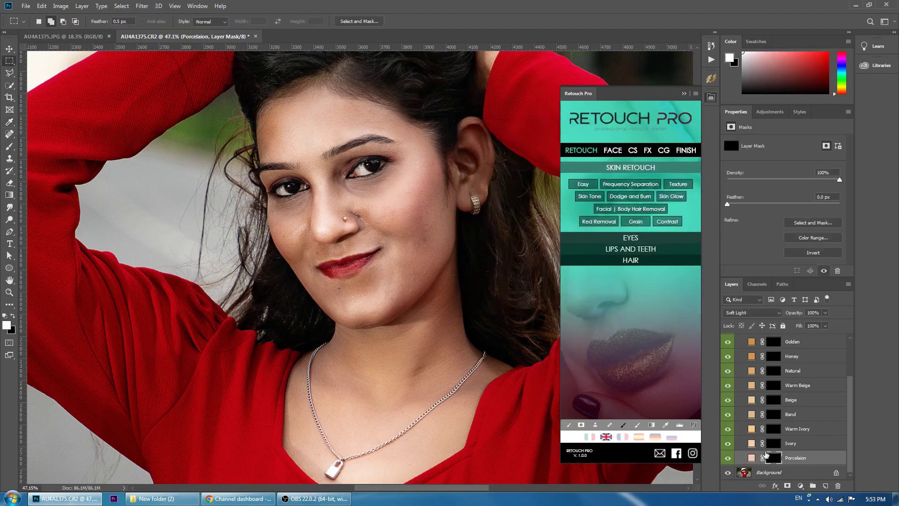
key("b")
scroll(323, 164, "up", 1)
right_click(305, 139)
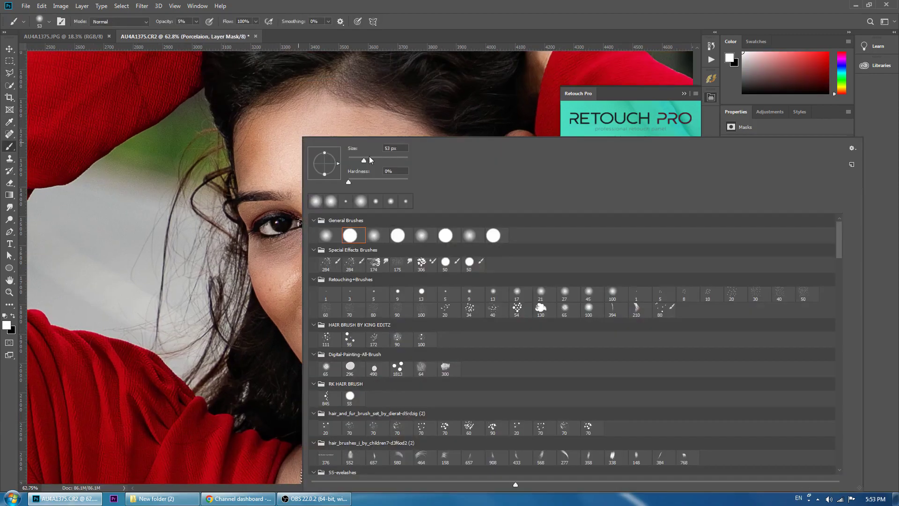
left_click_drag(368, 160, 386, 159)
key("Return")
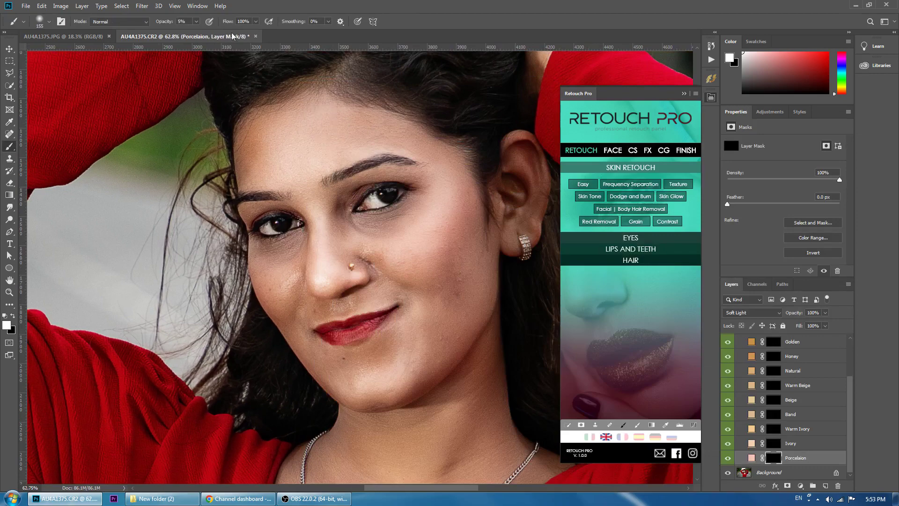
key("0")
mouse_move(311, 101)
left_mouse_down()
mouse_move(257, 142)
mouse_move(273, 169)
mouse_move(371, 124)
mouse_move(441, 175)
mouse_move(381, 231)
mouse_move(426, 275)
mouse_move(453, 176)
mouse_move(423, 358)
mouse_move(477, 244)
mouse_move(446, 325)
mouse_move(353, 367)
mouse_move(353, 381)
mouse_move(403, 398)
mouse_move(463, 384)
mouse_move(477, 327)
mouse_move(480, 417)
mouse_move(412, 463)
mouse_move(412, 321)
mouse_move(362, 274)
mouse_move(338, 359)
mouse_move(378, 307)
mouse_move(478, 323)
mouse_move(498, 261)
left_mouse_up()
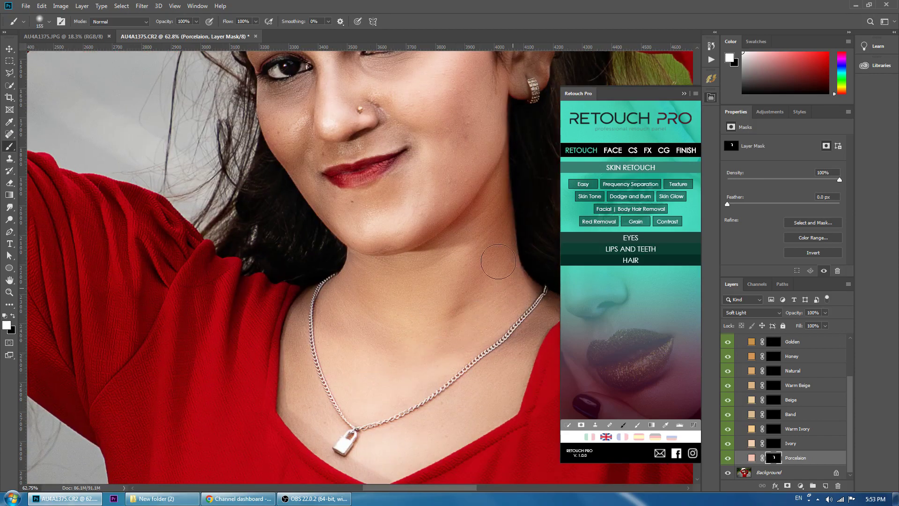
Step: Paint the Porcelain tone over the neck and collarbone with a 95 px brush
right_click(337, 281)
left_click_drag(417, 161, 409, 161)
key("Return")
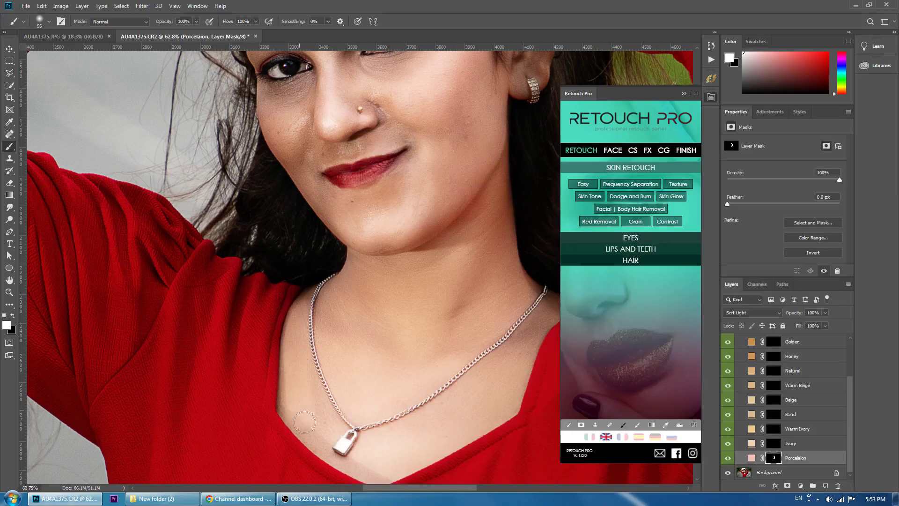
mouse_move(304, 423)
left_mouse_down()
mouse_move(318, 388)
mouse_move(313, 304)
mouse_move(327, 337)
mouse_move(325, 438)
mouse_move(383, 470)
mouse_move(422, 360)
mouse_move(466, 375)
mouse_move(369, 414)
mouse_move(439, 367)
mouse_move(520, 281)
mouse_move(497, 270)
mouse_move(508, 293)
mouse_move(475, 351)
mouse_move(409, 415)
mouse_move(339, 448)
left_mouse_up()
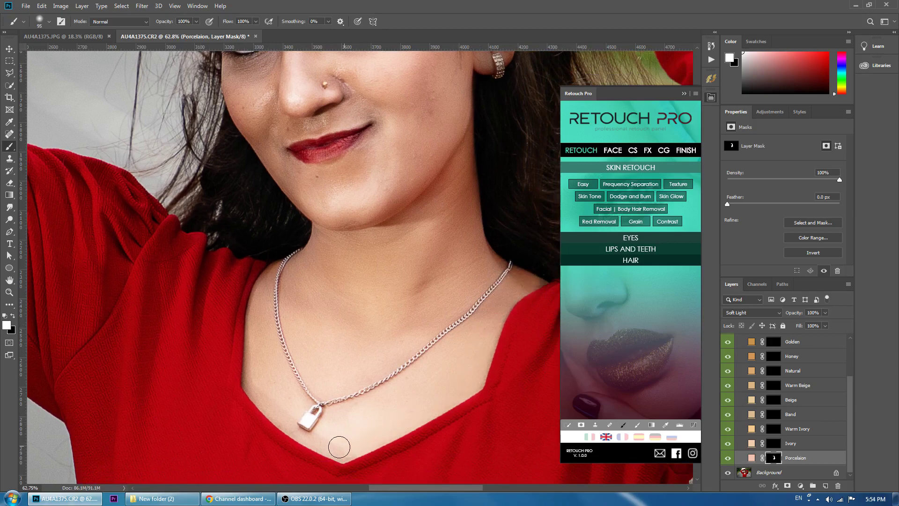
mouse_move(288, 174)
left_mouse_down()
mouse_move(315, 304)
mouse_move(336, 327)
mouse_move(367, 307)
mouse_move(349, 250)
mouse_move(300, 270)
mouse_move(293, 201)
mouse_move(275, 200)
mouse_move(269, 257)
mouse_move(306, 281)
mouse_move(370, 241)
mouse_move(377, 211)
left_mouse_up()
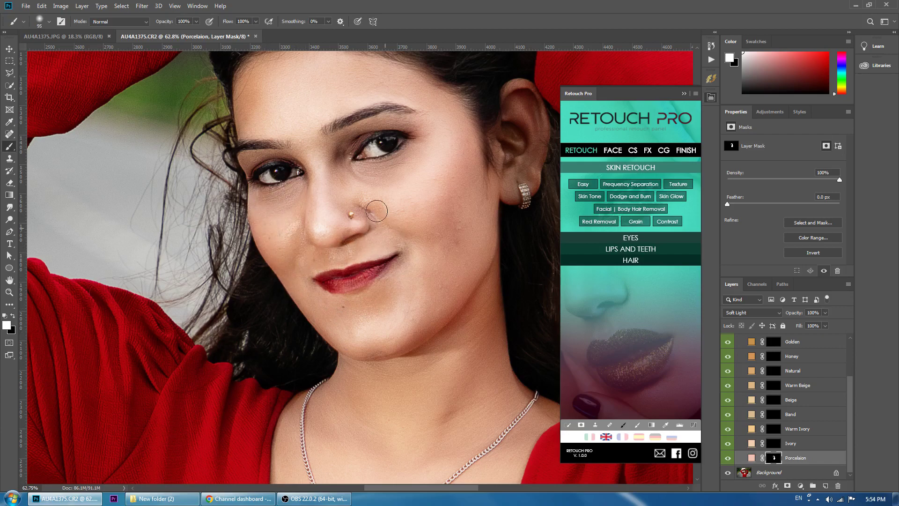
scroll(325, 205, "up", 3)
scroll(325, 205, "up", 1)
Step: Brush the tone across the brow, nose bridge and both raised hands
right_click(377, 171)
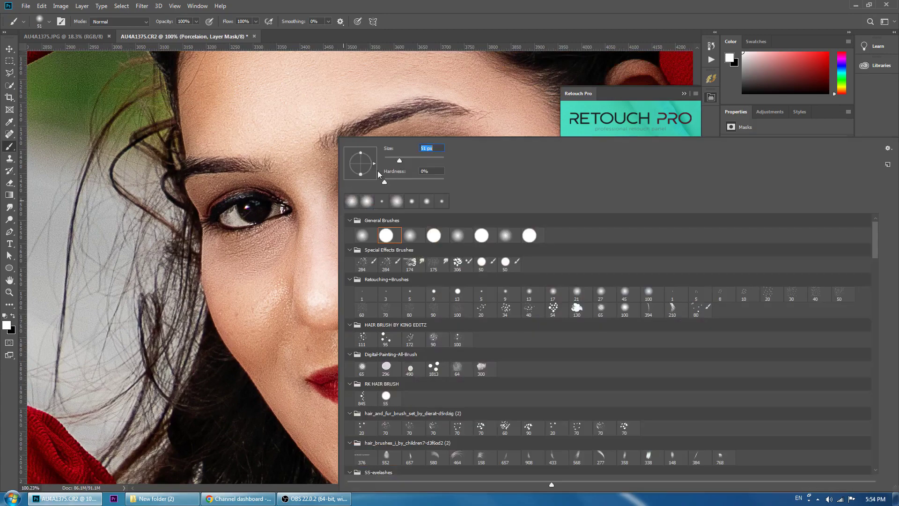
left_click(201, 190)
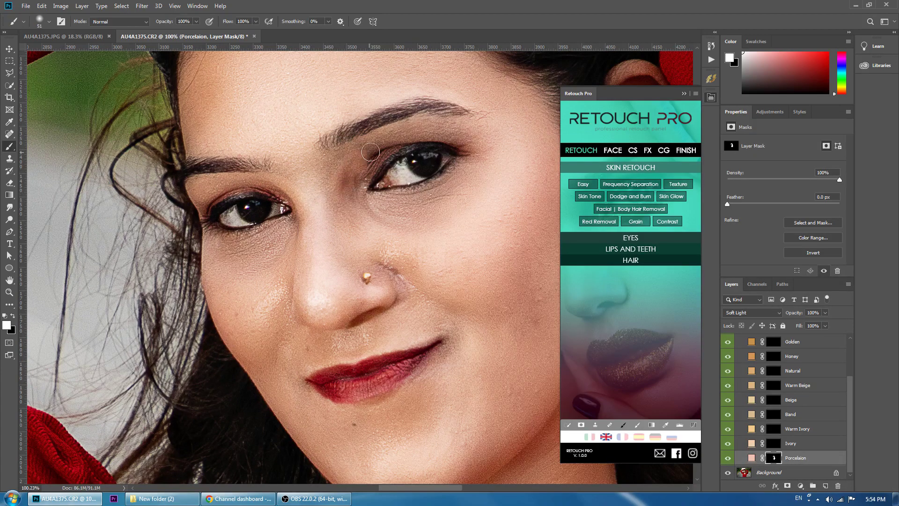
mouse_move(476, 140)
left_mouse_down()
mouse_move(337, 154)
mouse_move(318, 187)
mouse_move(346, 211)
left_mouse_up()
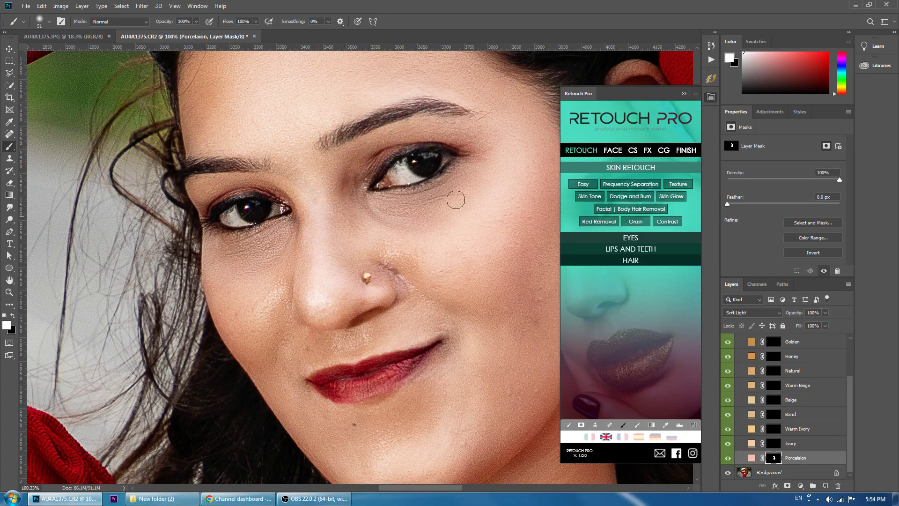
scroll(475, 239, "down", 3)
scroll(449, 152, "up", 1)
scroll(449, 152, "up", 1)
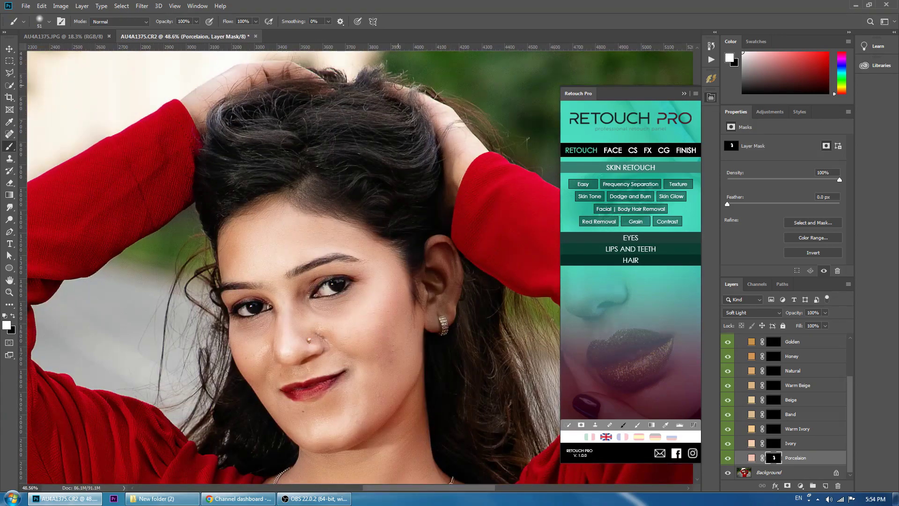
mouse_move(450, 153)
left_mouse_down()
mouse_move(453, 192)
mouse_move(457, 124)
left_mouse_up()
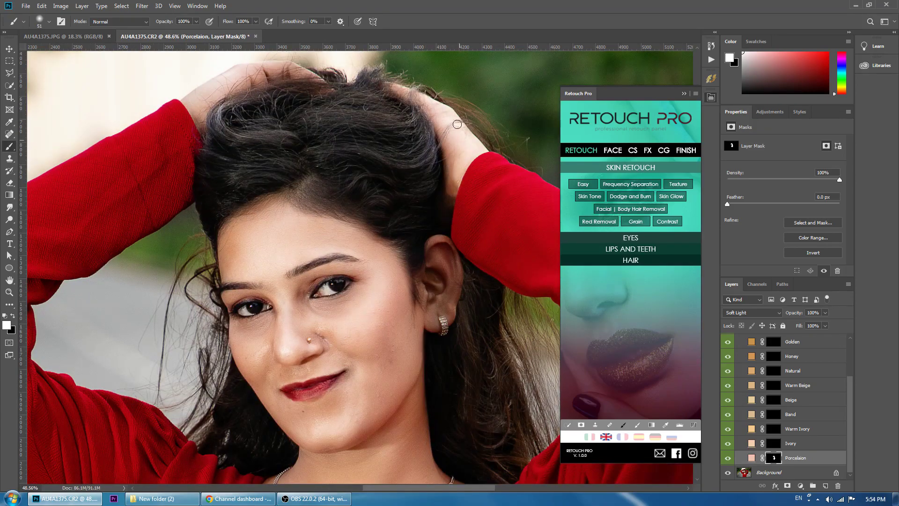
mouse_move(274, 71)
left_mouse_down()
mouse_move(206, 106)
mouse_move(197, 124)
mouse_move(232, 76)
mouse_move(294, 68)
left_mouse_up()
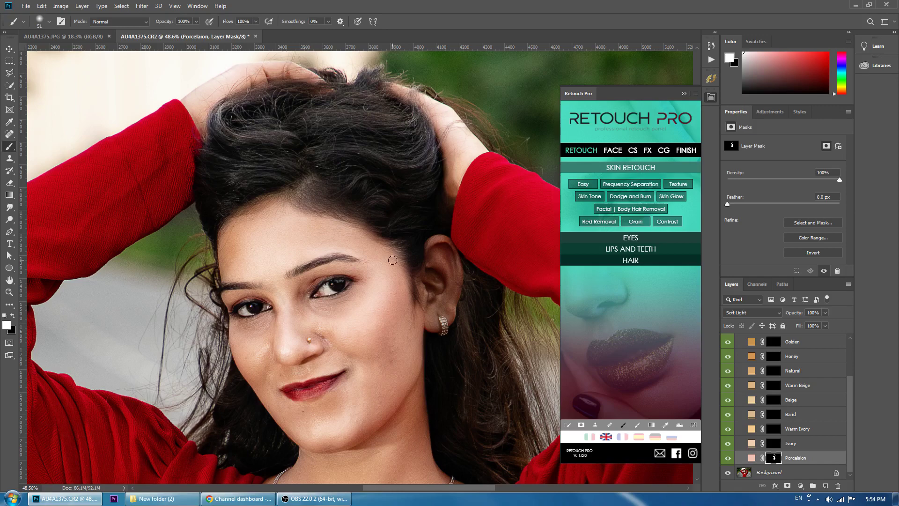
Step: Paint the skin tone onto her ear with a 99 px brush
scroll(392, 260, "down", 1)
scroll(339, 271, "up", 2)
right_click(322, 142)
key("Return")
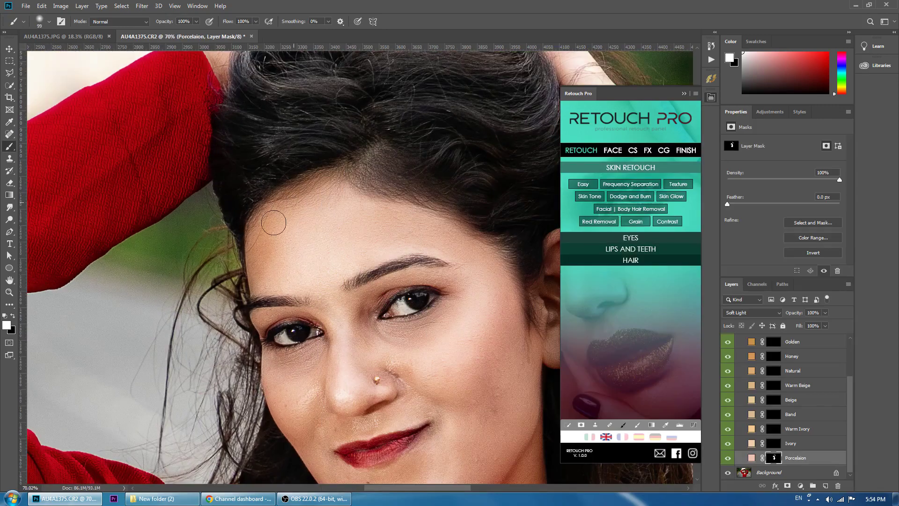
left_click_drag(343, 182, 195, 148)
mouse_move(422, 213)
left_mouse_down()
mouse_move(426, 281)
mouse_move(402, 255)
mouse_move(412, 318)
mouse_move(443, 295)
mouse_move(417, 216)
mouse_move(393, 272)
left_mouse_up()
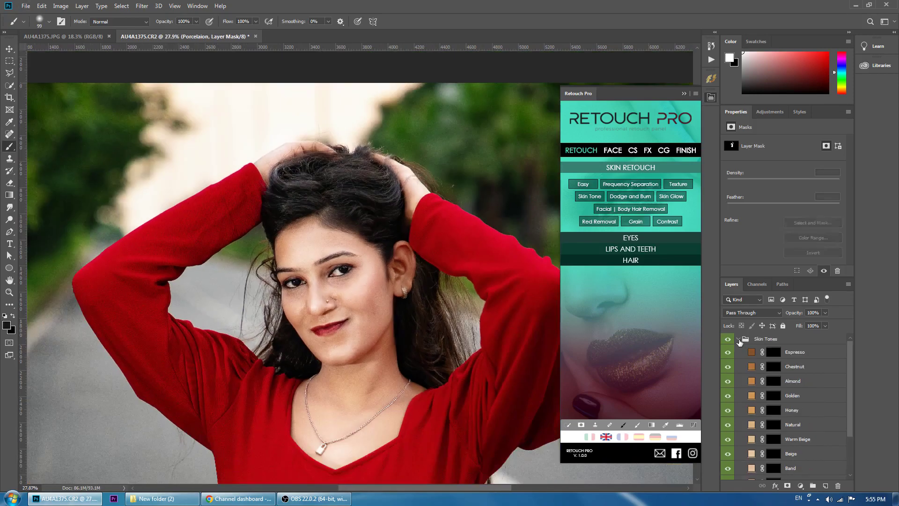
Step: Lower the Skin Tones group's opacity and merge it into the photo
left_click(727, 339)
left_click(825, 312)
left_click_drag(827, 323, 812, 322)
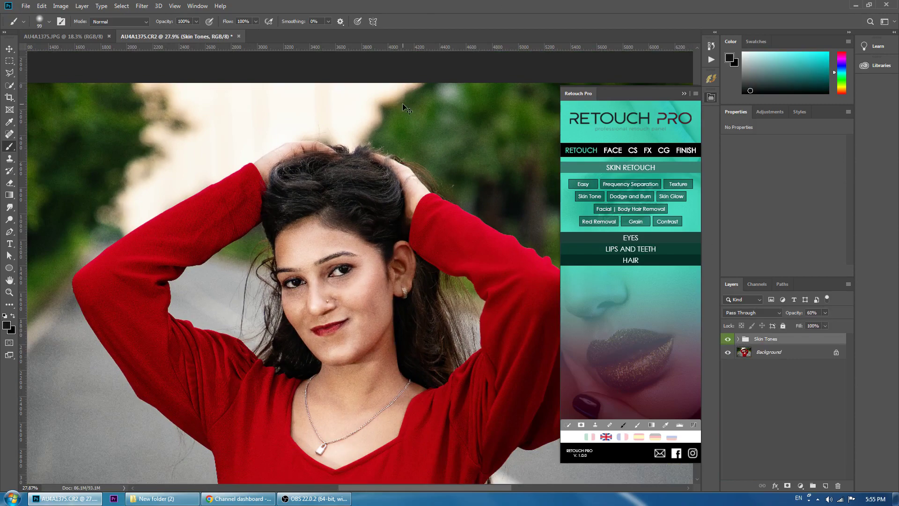
key("ctrl+shift+e")
scroll(343, 276, "up", 2)
scroll(343, 276, "up", 2)
scroll(344, 276, "up", 1)
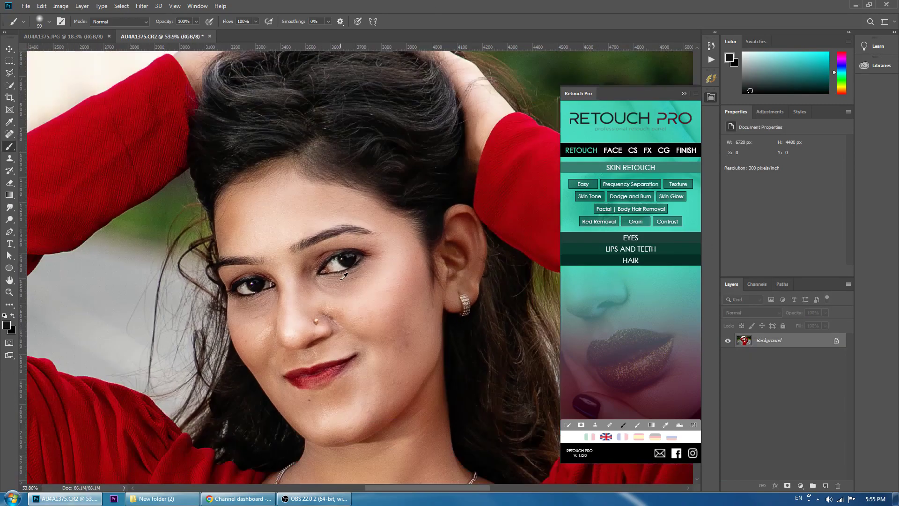
scroll(343, 276, "down", 1)
Step: Apply Noiseware to a duplicate layer, fade it to about 34%, and merge it down
key("ctrl+j")
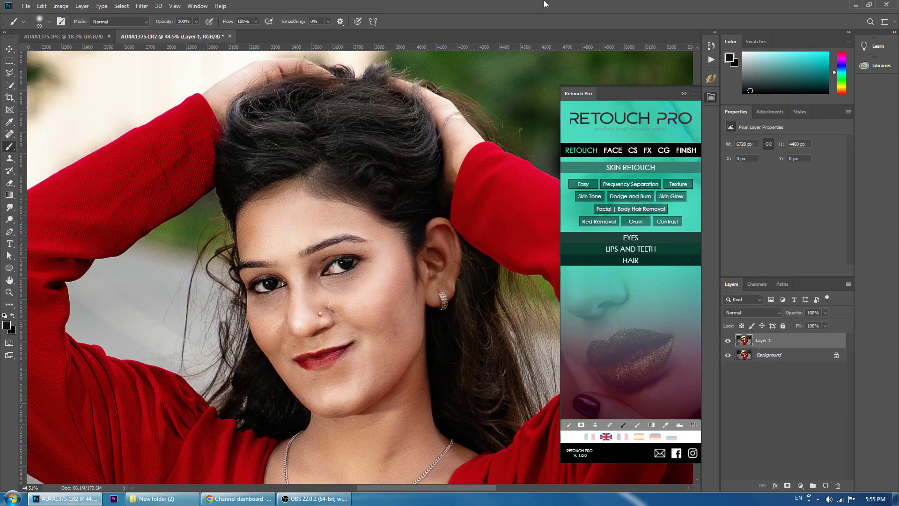
left_click(142, 6)
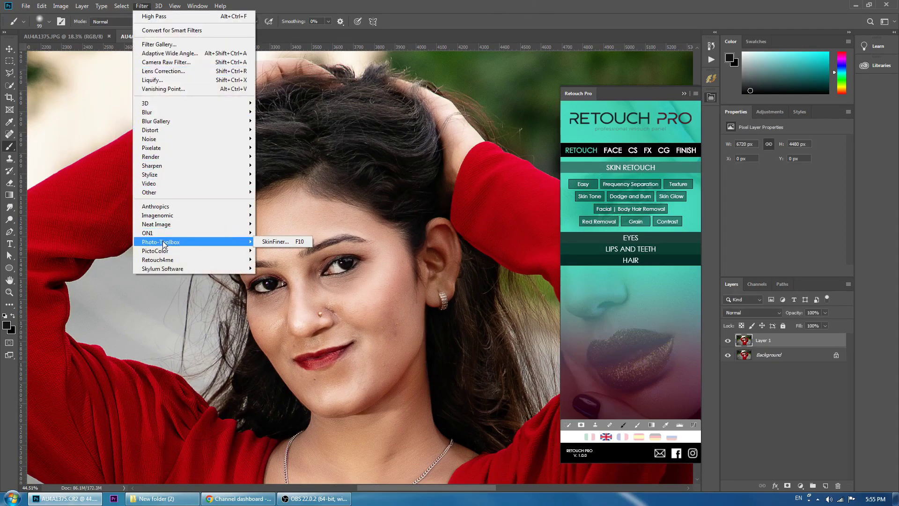
mouse_move(157, 215)
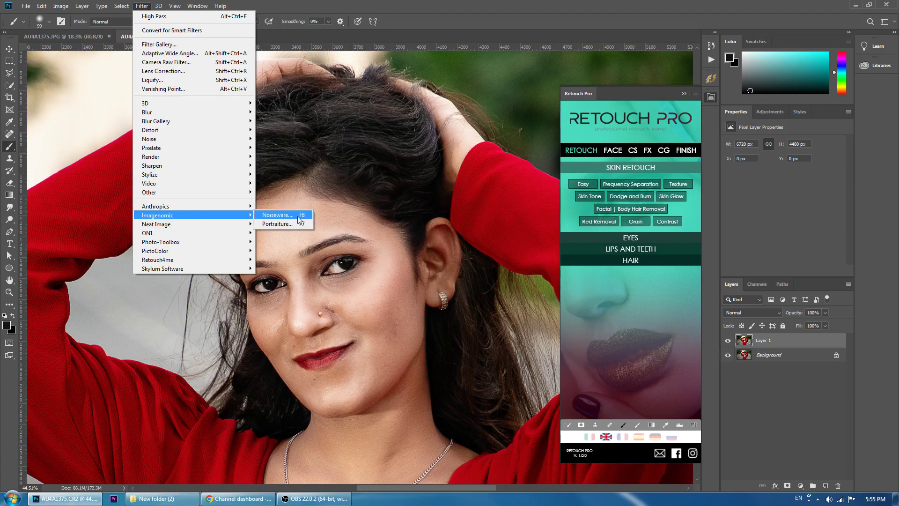
left_click(293, 216)
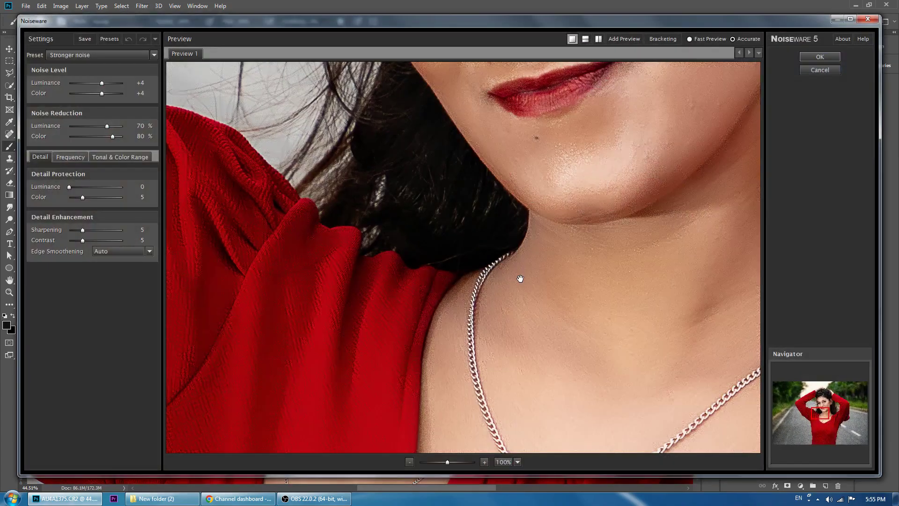
left_click_drag(796, 414, 820, 403)
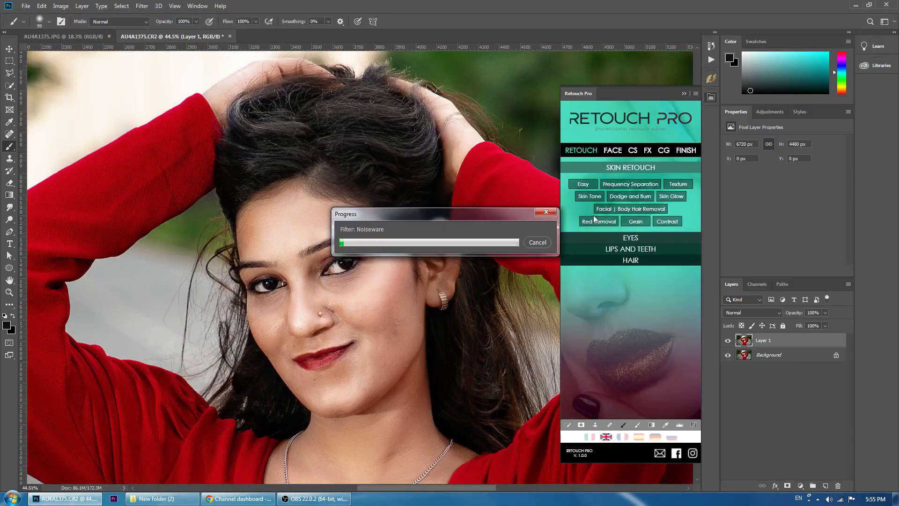
left_click(819, 56)
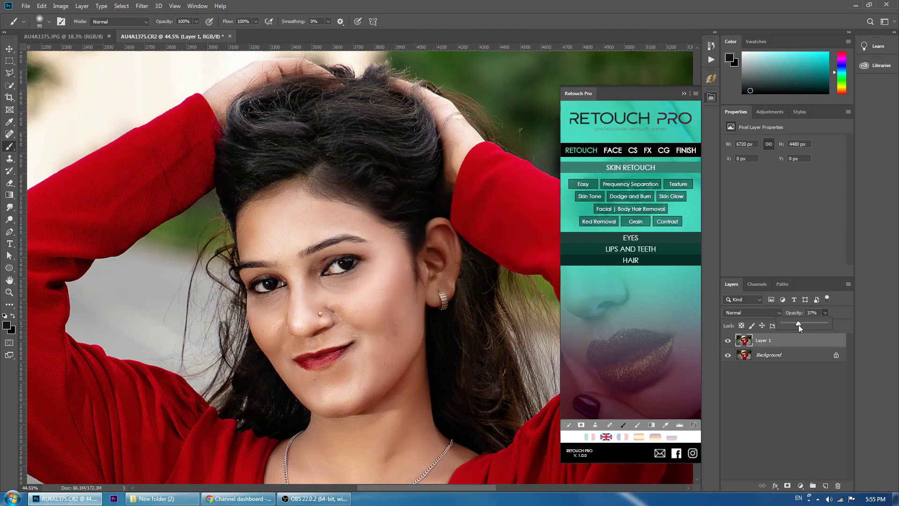
left_click_drag(799, 325, 797, 325)
key("ctrl+shift+e")
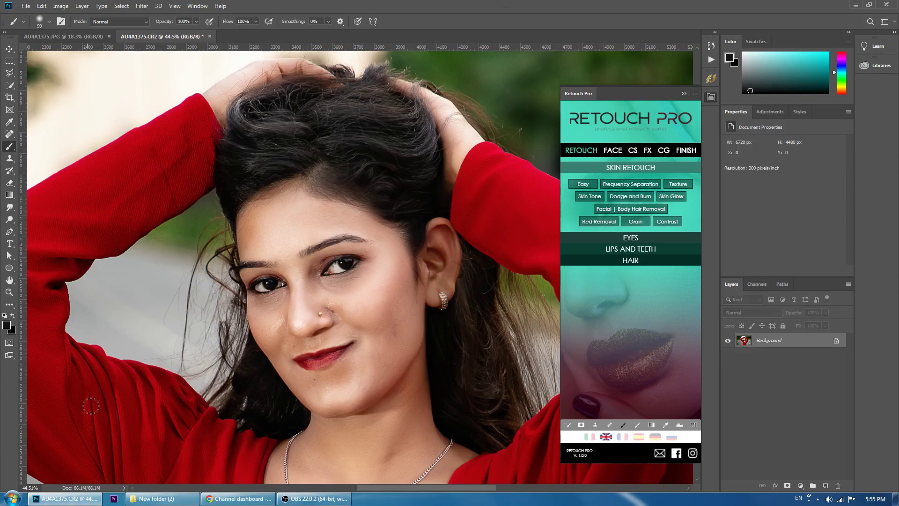
left_click(12, 498)
left_click(61, 355)
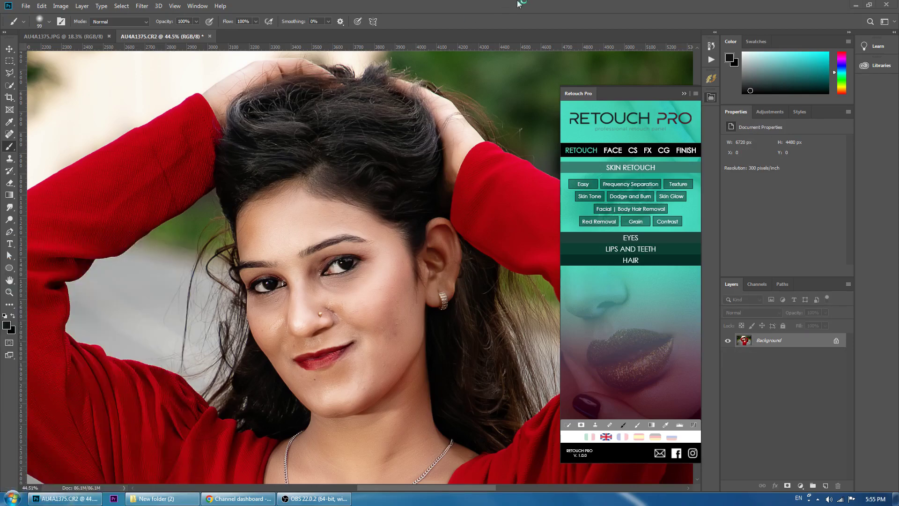
Step: Marquee-select the face area and run the Pro5 skin retouch, adjusting brush strength
left_click(379, 499)
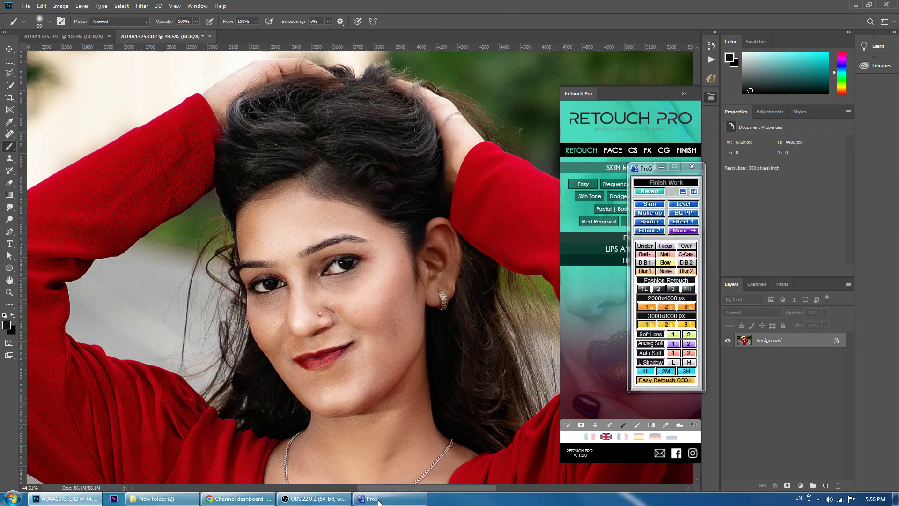
key("m")
mouse_move(230, 186)
left_mouse_down()
mouse_move(376, 341)
mouse_move(421, 418)
left_mouse_up()
left_click(657, 380)
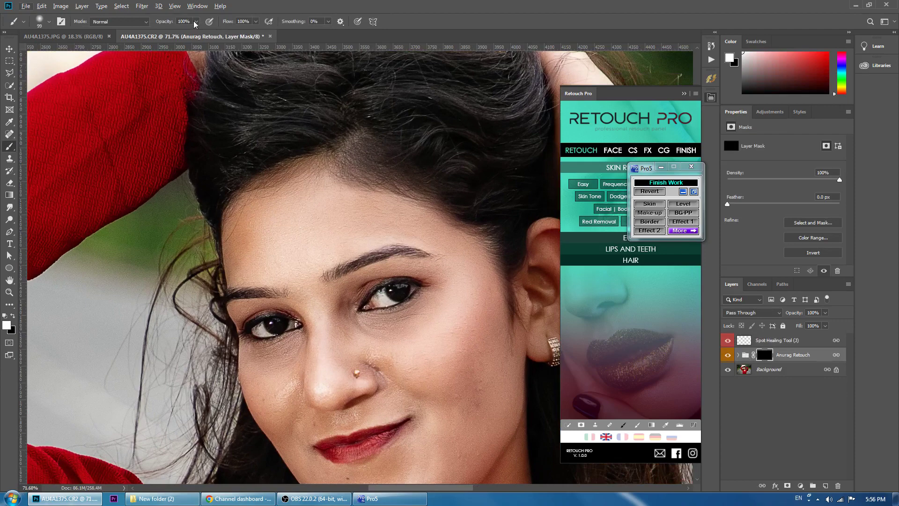
left_click(196, 21)
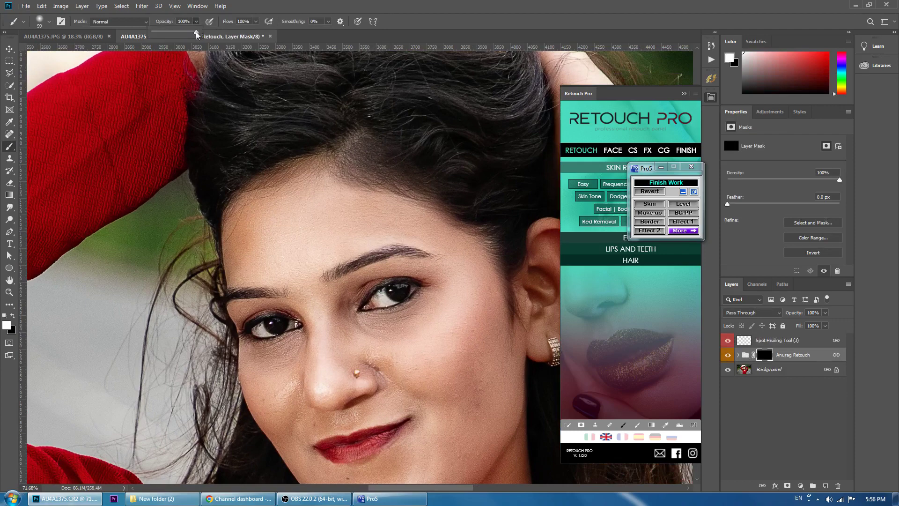
left_click(252, 27)
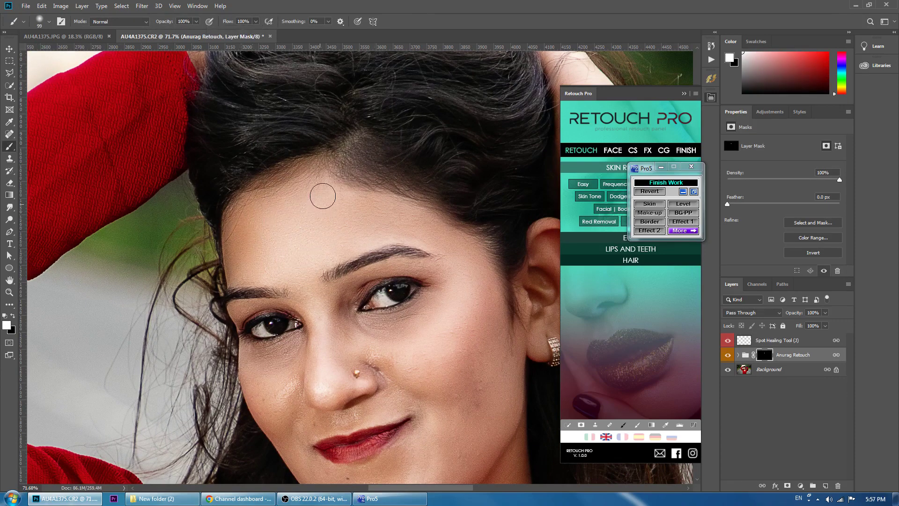
Step: Paint the retouch onto the forehead, chin, cheek and neck, resizing the brush as needed
left_click(419, 244)
scroll(478, 399, "down", 5)
scroll(466, 306, "down", 2)
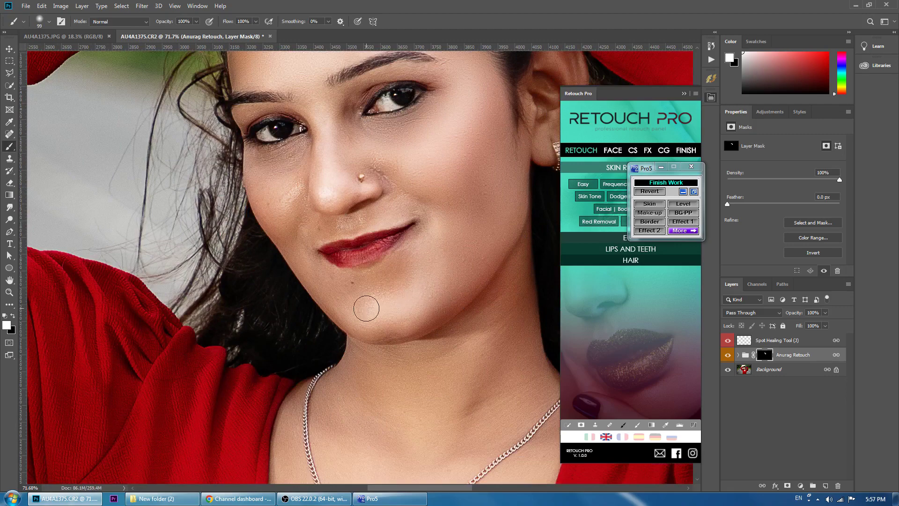
left_click_drag(395, 261, 321, 278)
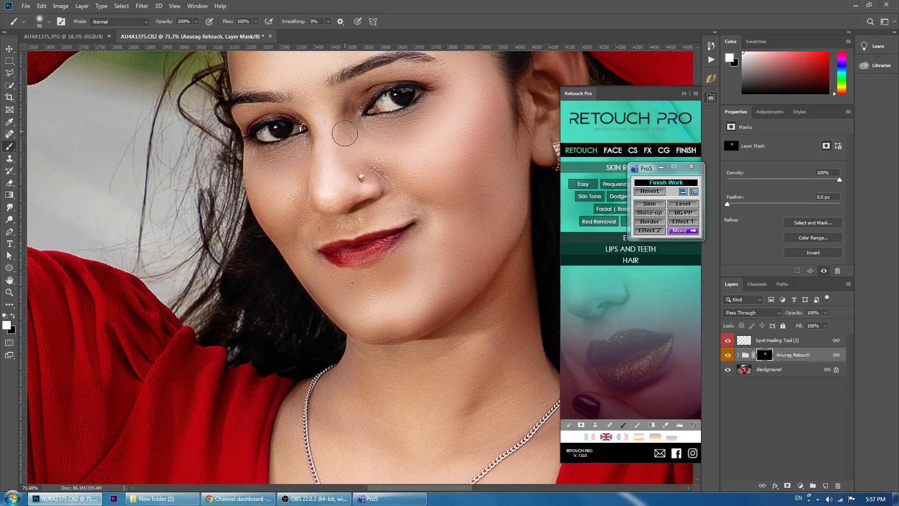
right_click(345, 134)
left_click_drag(414, 156, 402, 156)
key("Return")
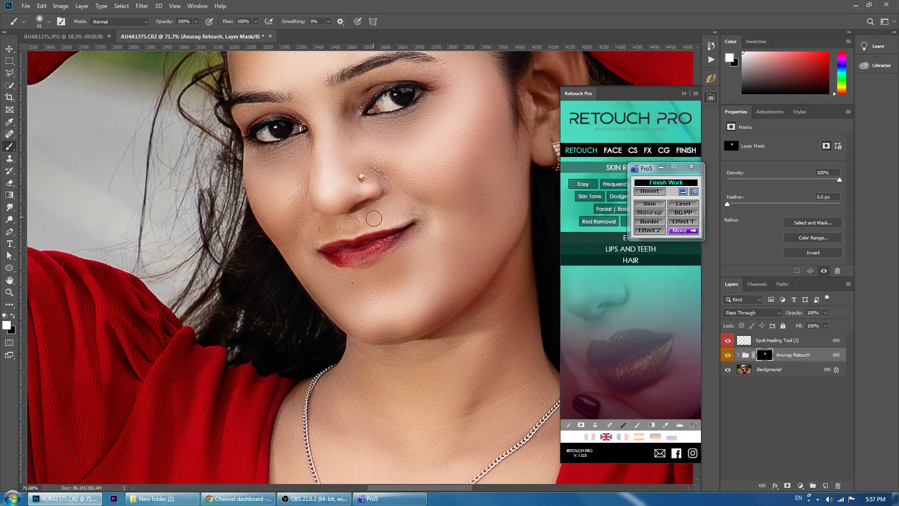
left_click_drag(423, 339, 352, 242)
right_click(355, 136)
left_click_drag(413, 158, 427, 158)
key("Return")
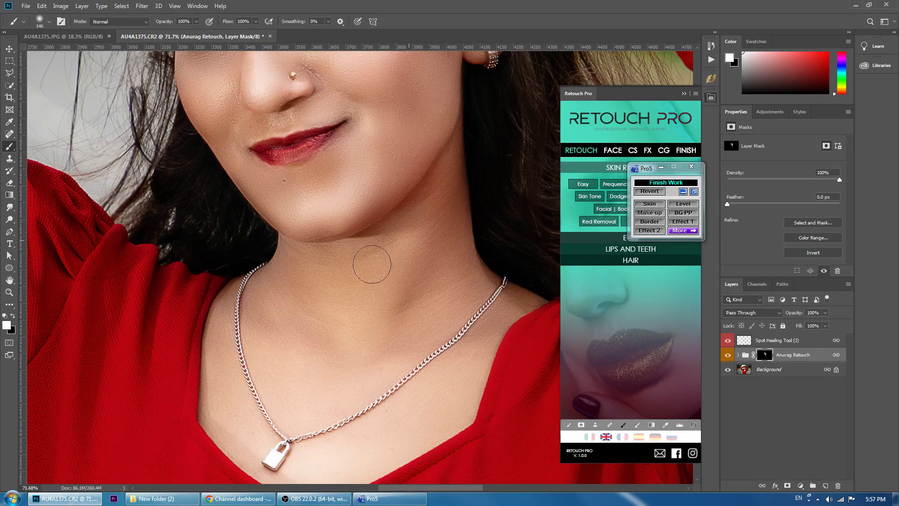
Step: Set the Anurag Retouch group to about 32% opacity and flatten it into Background
scroll(415, 311, "down", 3)
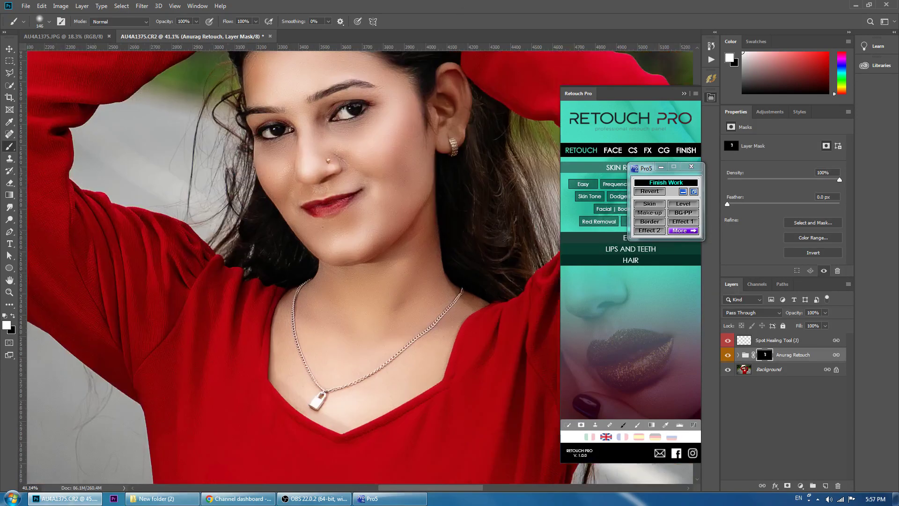
scroll(384, 305, "down", 3)
scroll(382, 302, "down", 3)
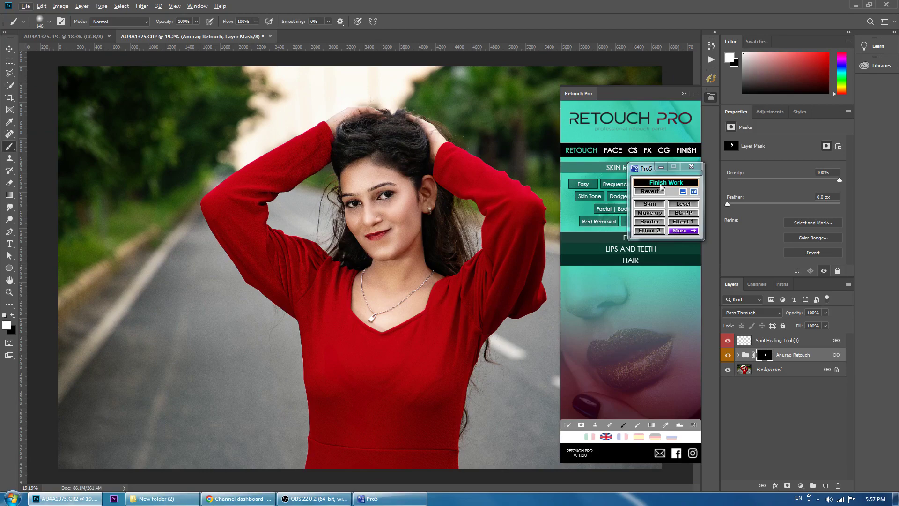
scroll(375, 188, "up", 1)
scroll(378, 199, "up", 1)
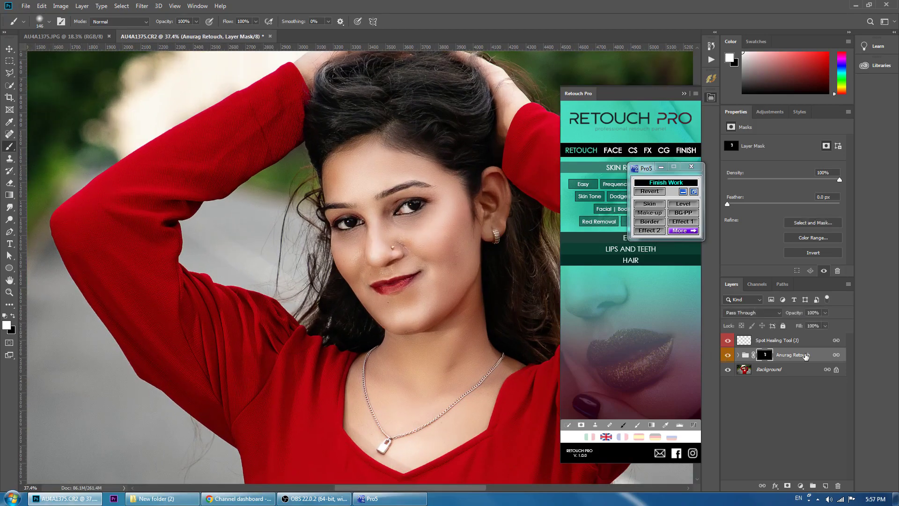
left_click(796, 355)
left_click(825, 312)
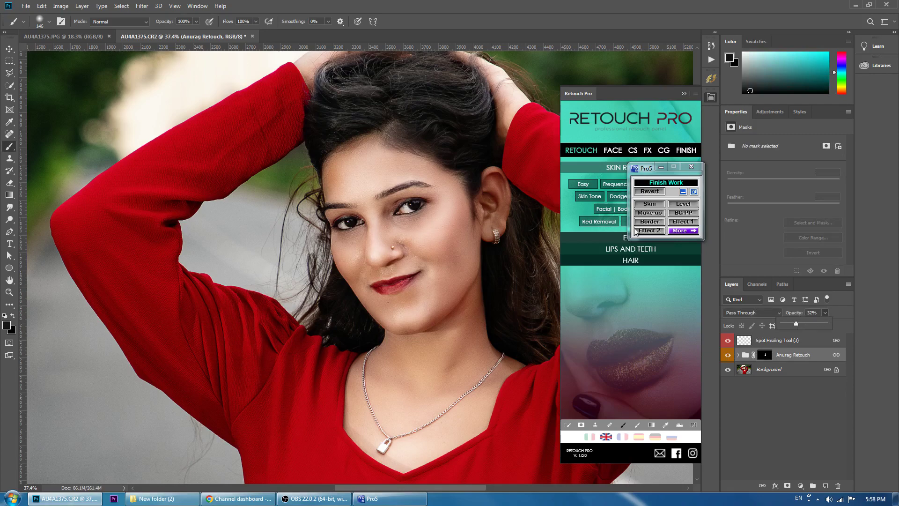
left_click(666, 182)
Step: Copy the AU4A1375.JPG image into the CR2 document and align it with the canvas
scroll(398, 229, "down", 3)
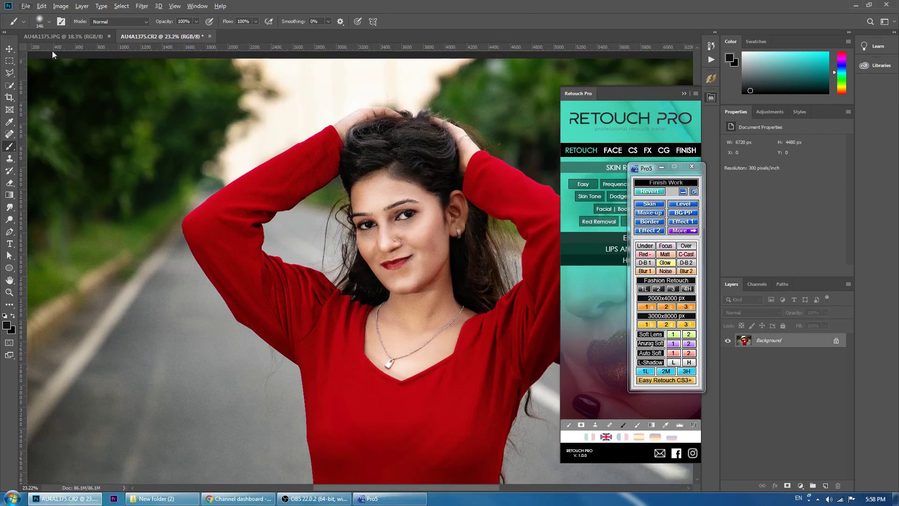
key("v")
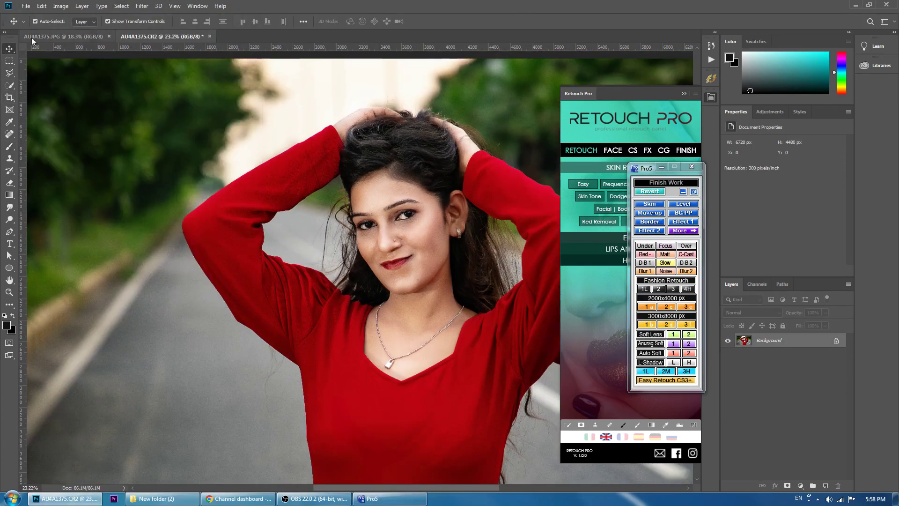
left_click(78, 36)
left_click_drag(78, 34, 78, 169)
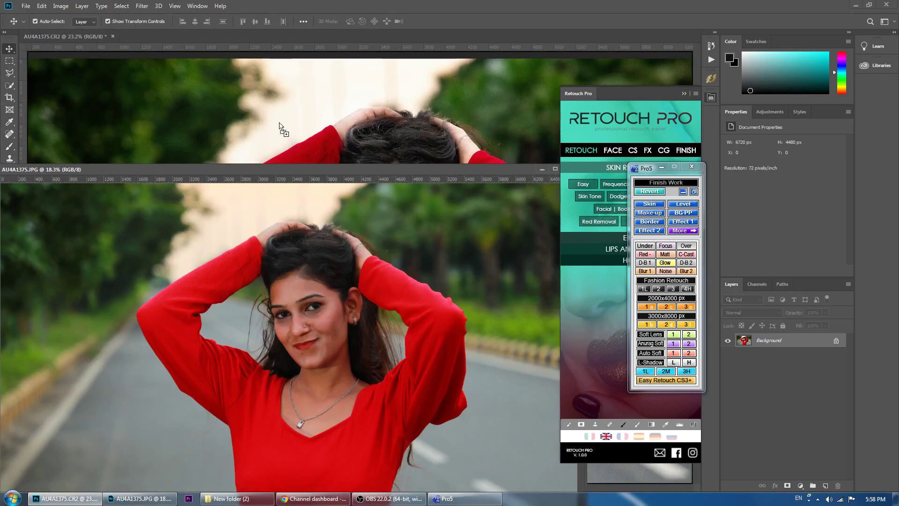
left_click_drag(121, 255, 281, 128)
left_click_drag(280, 169, 391, 32)
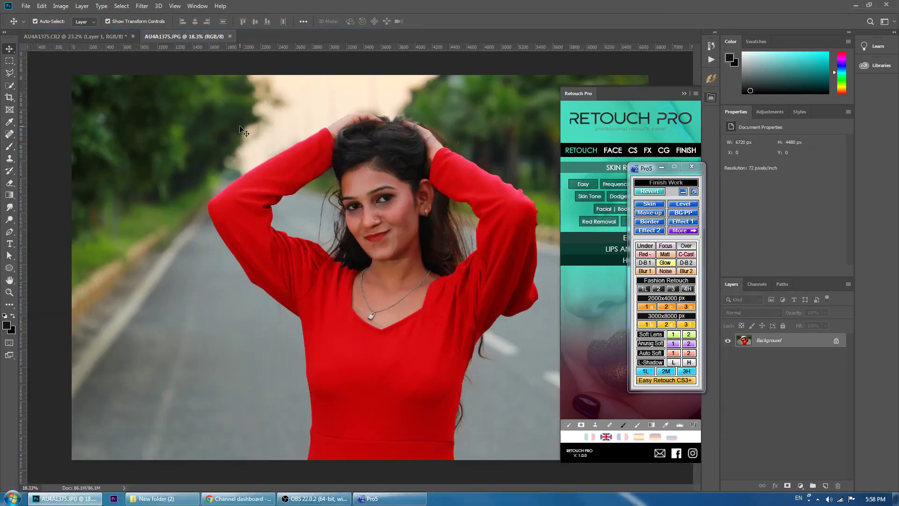
left_click(74, 36)
scroll(335, 266, "down", 3)
scroll(336, 265, "down", 2)
left_click_drag(369, 278, 397, 342)
scroll(398, 241, "up", 2)
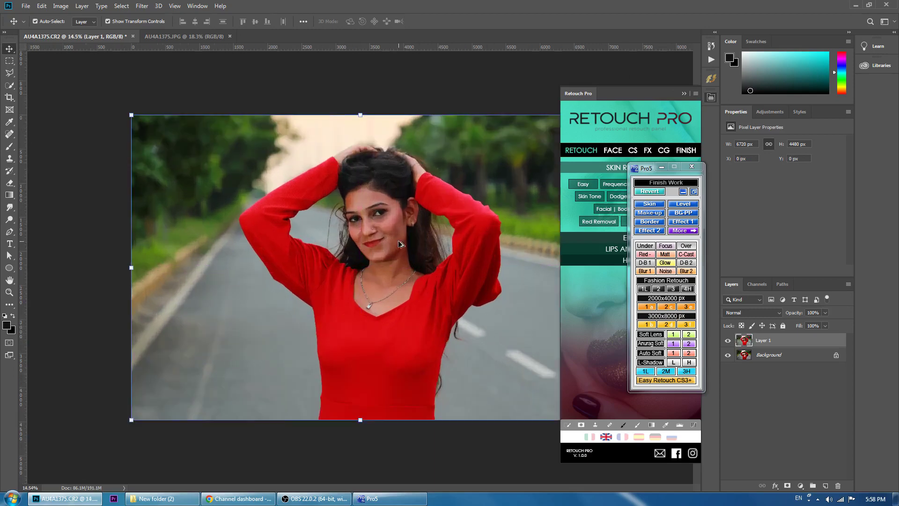
scroll(398, 240, "up", 2)
Step: Duplicate the Background layer and move the copy above Layer 1
left_click(727, 341)
left_click(768, 354)
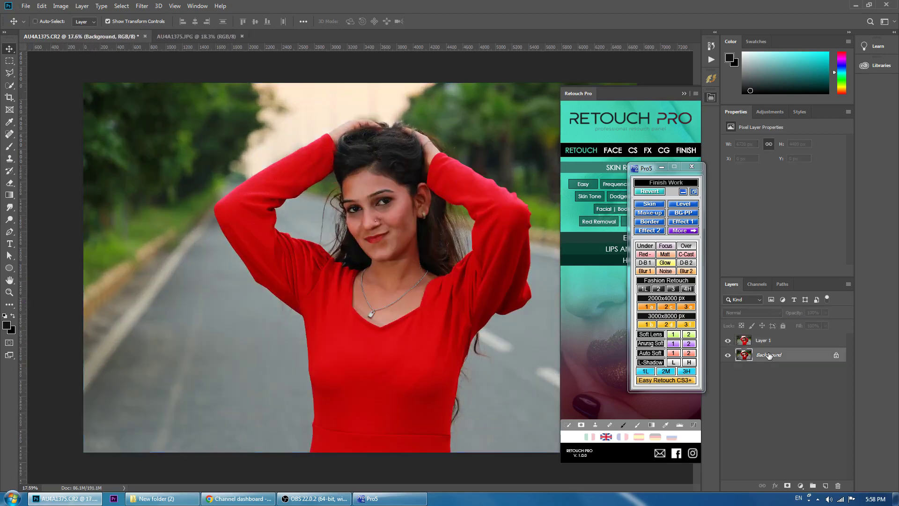
key("ctrl+j")
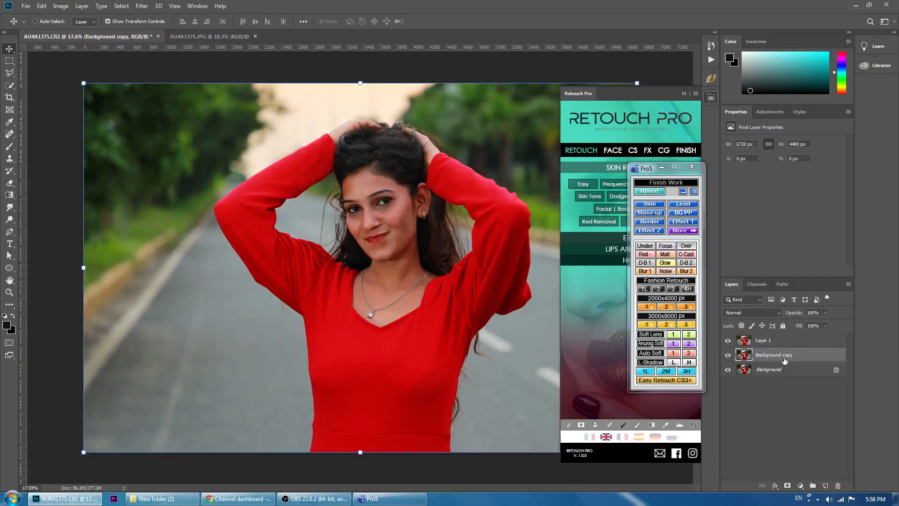
key("b")
left_click_drag(783, 359, 795, 339)
Step: Lower Background copy to about 65% opacity, toggling it for a before/after comparison
left_click(811, 324)
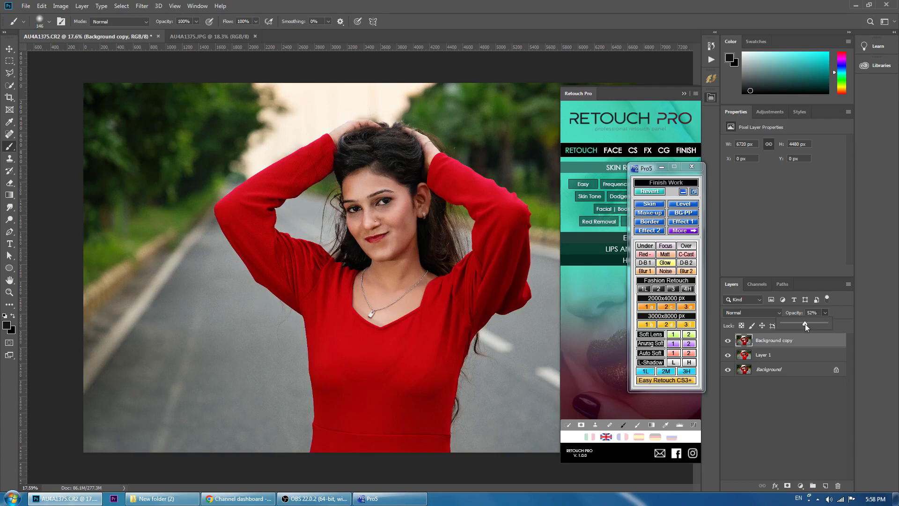
left_click(727, 341)
left_click(727, 340)
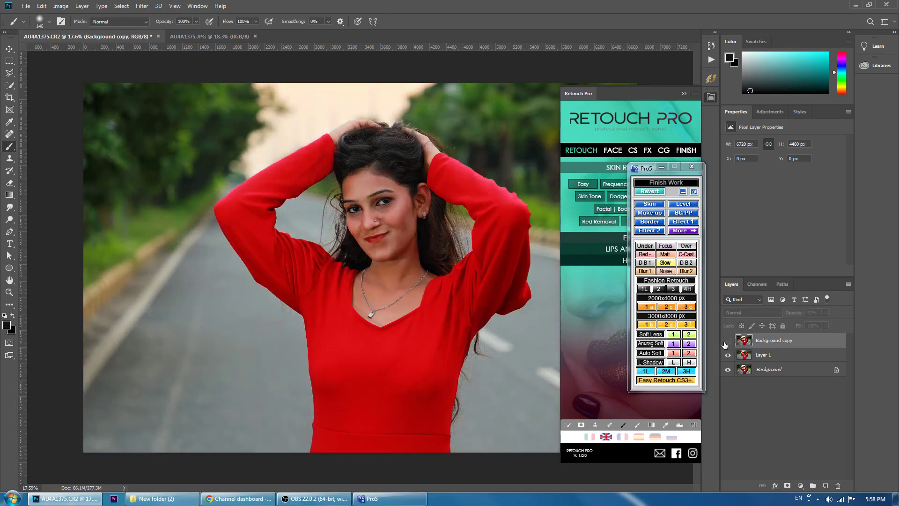
left_click(727, 341)
left_click(726, 342)
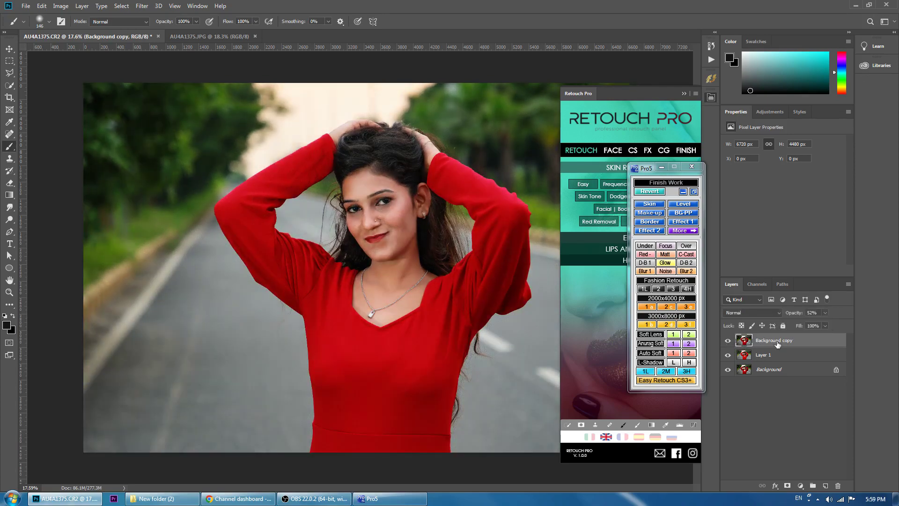
left_click_drag(824, 315, 819, 326)
left_click(727, 340)
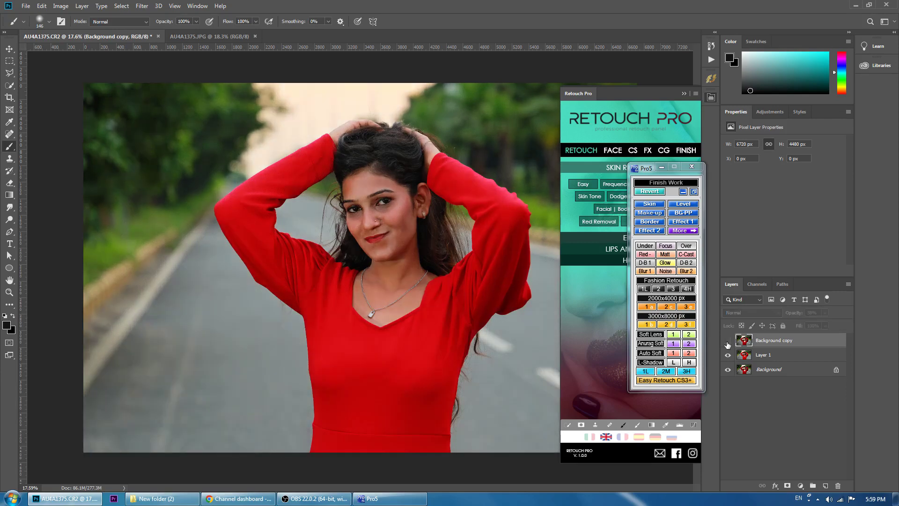
Step: Reduce Layer 1's opacity to balance it against Background copy
left_click(774, 356)
left_click_drag(818, 324, 820, 324)
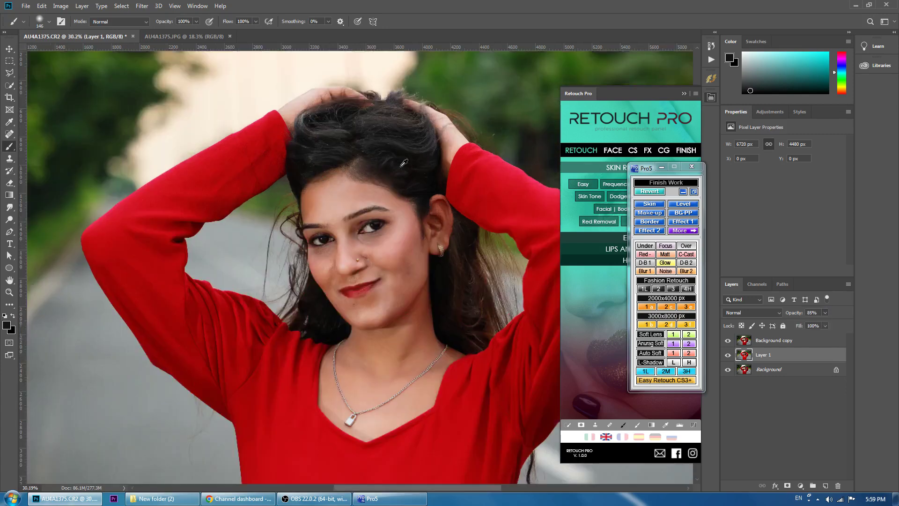
scroll(400, 170, "up", 5)
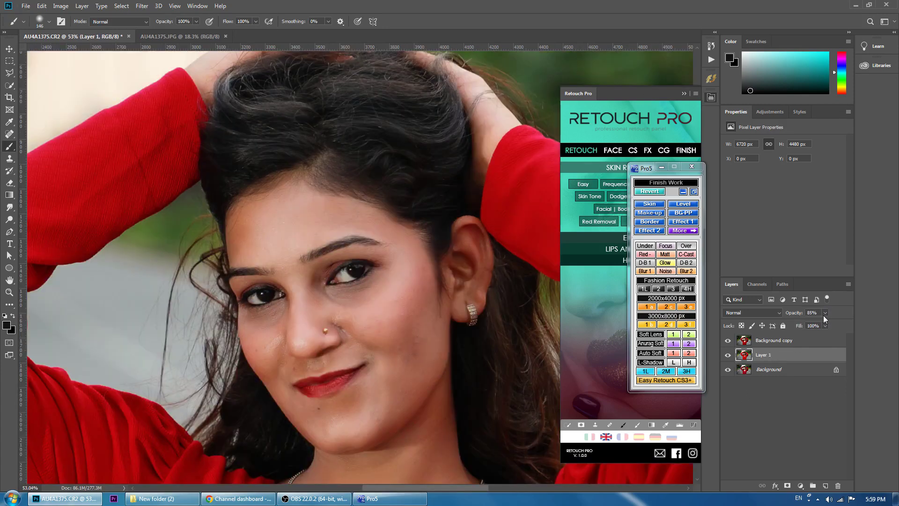
left_click(789, 335)
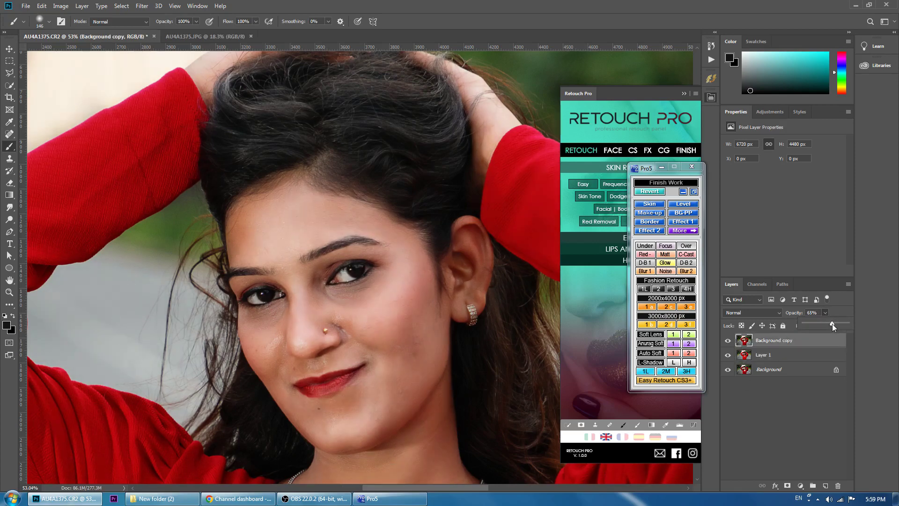
left_click(804, 358)
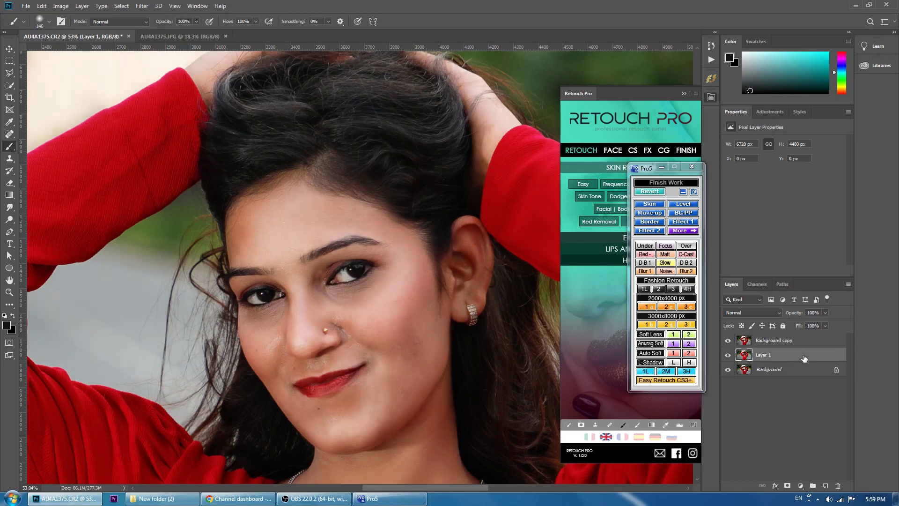
Step: Duplicate Layer 1 to the top, apply High Pass radius 2, and blend it in Overlay
left_click_drag(788, 361, 825, 485)
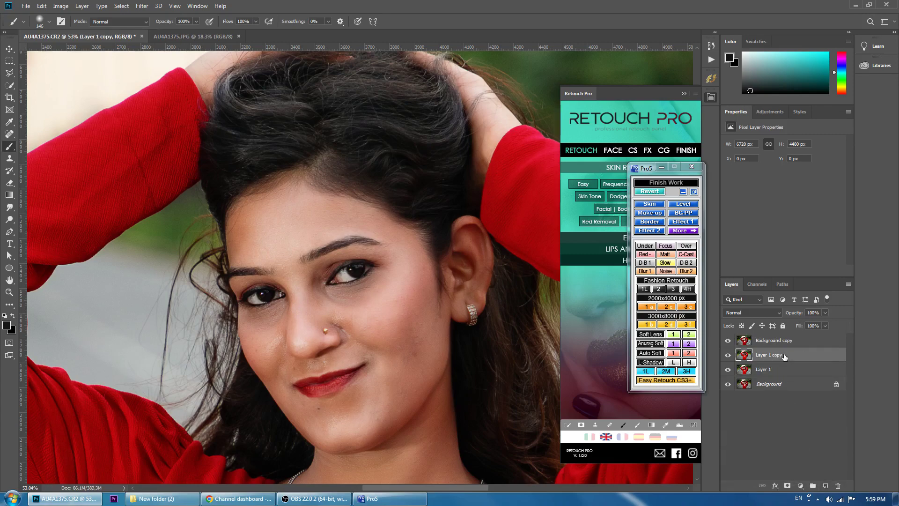
left_click_drag(785, 357, 810, 333)
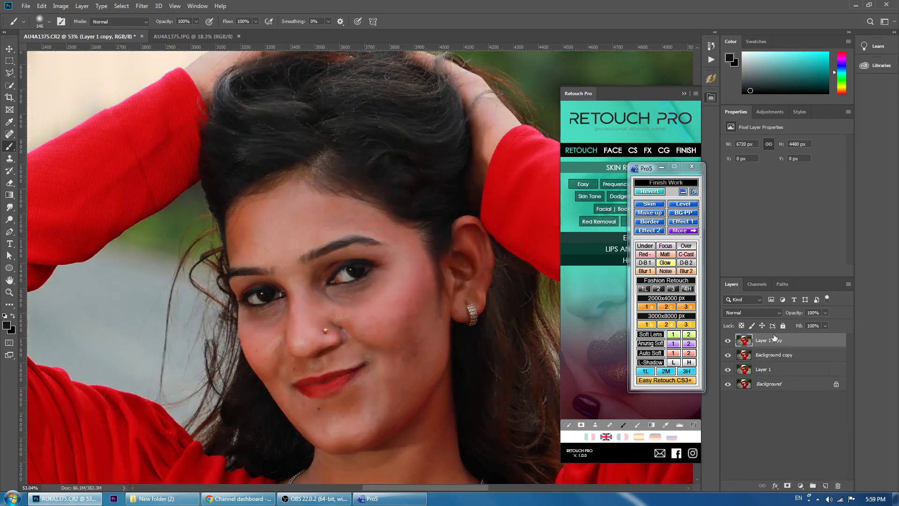
key("ctrl+alt+f")
type("2")
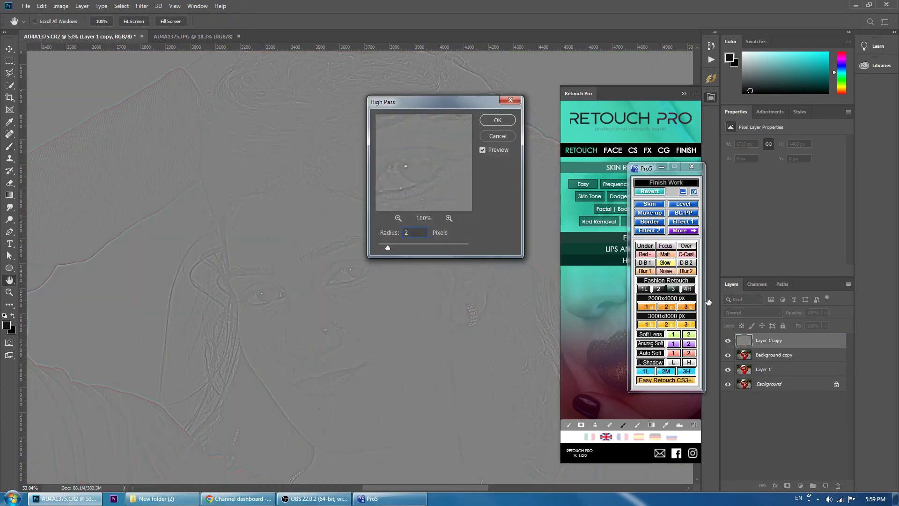
left_click(499, 120)
key("shift+alt+o")
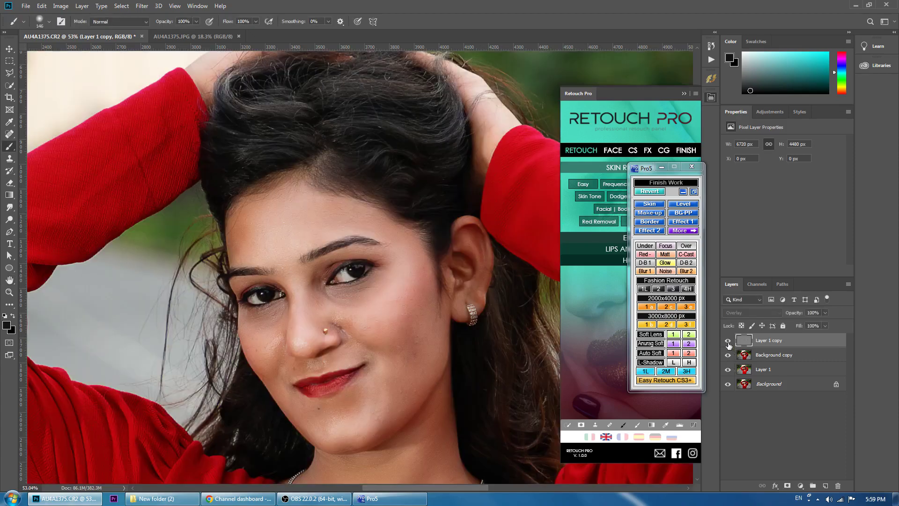
scroll(429, 166, "down", 3)
Step: Group the three retouch layers, compare before/after, and merge them into Background
left_click(785, 353)
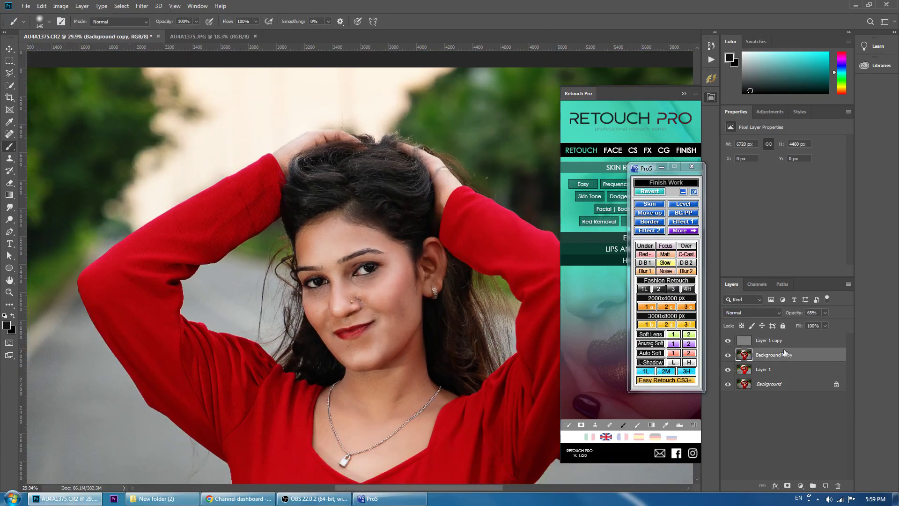
left_click(758, 372)
left_click(766, 340, "shift")
key("ctrl+g")
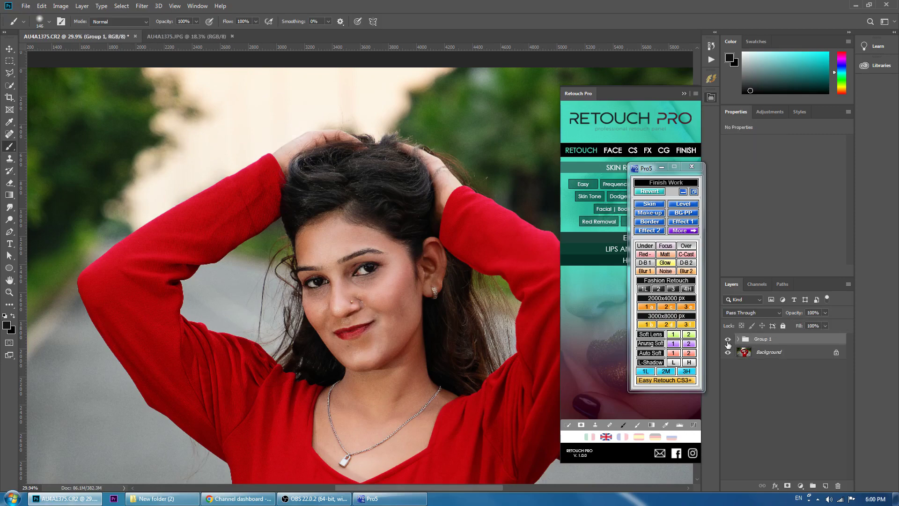
left_click(727, 339)
left_click(728, 340)
left_click(727, 340)
key("ctrl+shift+e")
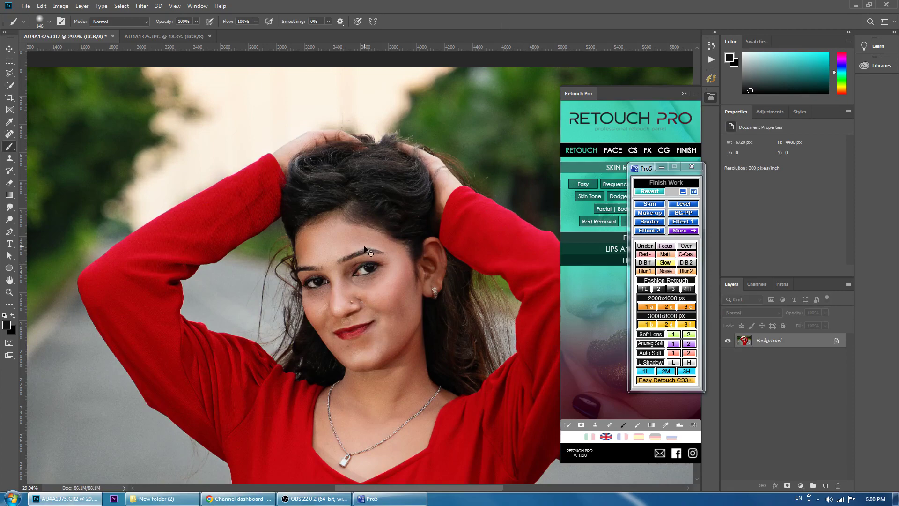
key("ctrl+j")
Step: Brighten the photo with a raised Curves adjustment and merge it into the Background
key("F2")
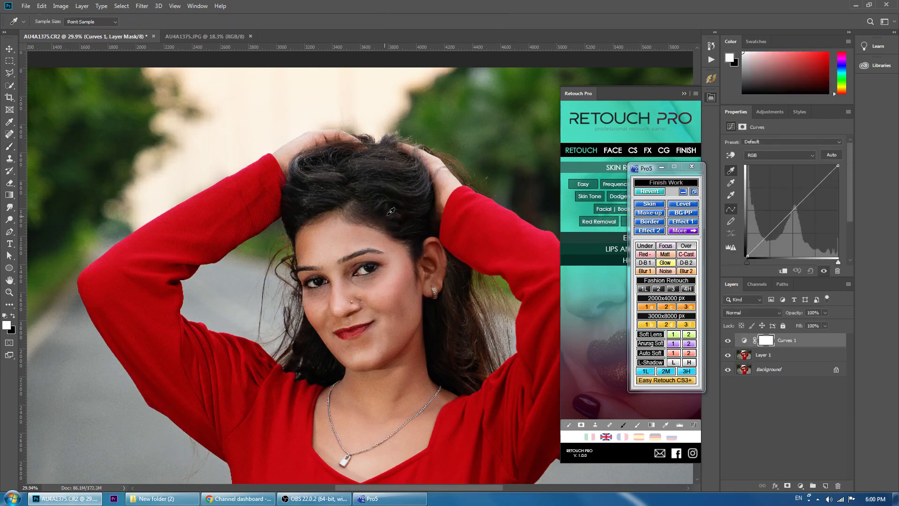
scroll(421, 177, "up", 3)
scroll(412, 225, "up", 2)
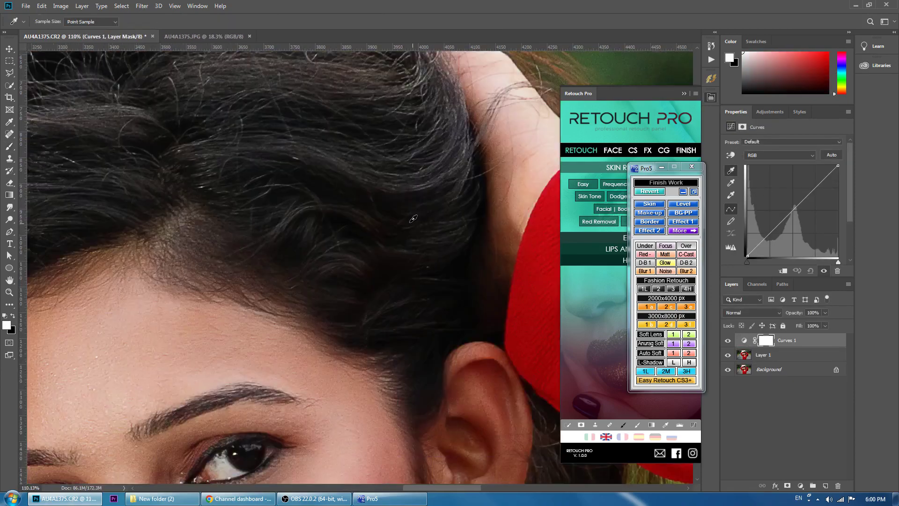
left_click(393, 206)
scroll(393, 206, "down", 5)
left_click(728, 341)
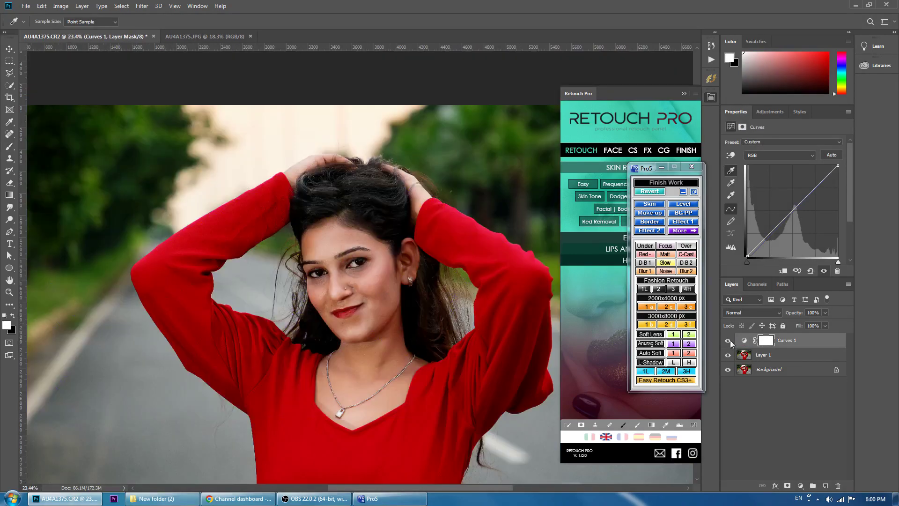
key("x")
Step: Dodge the bridge of the nose with a small, low-opacity white brush
key("b")
key("ctrl+shift+e")
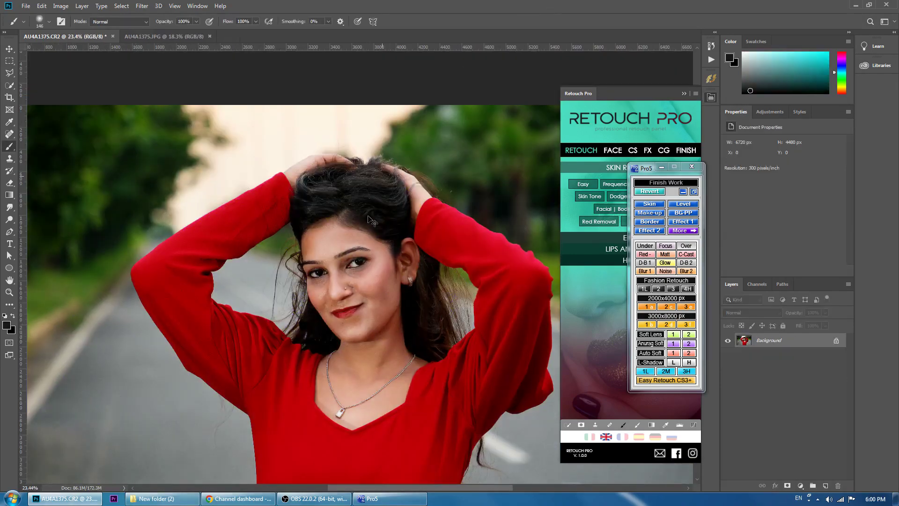
scroll(364, 238, "up", 2)
scroll(364, 238, "up", 1)
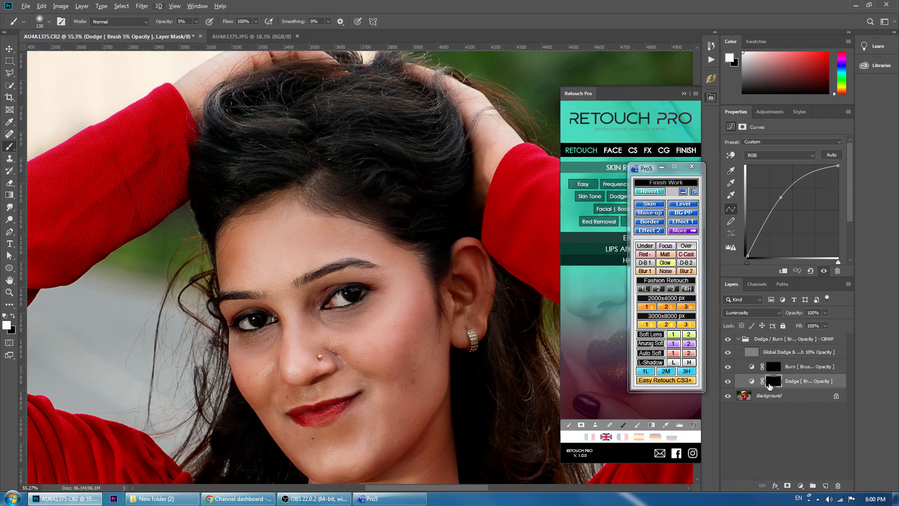
left_click(195, 23)
key("bracketleft")
key("bracketleft")
key("bracketleft")
left_click_drag(291, 309, 295, 358)
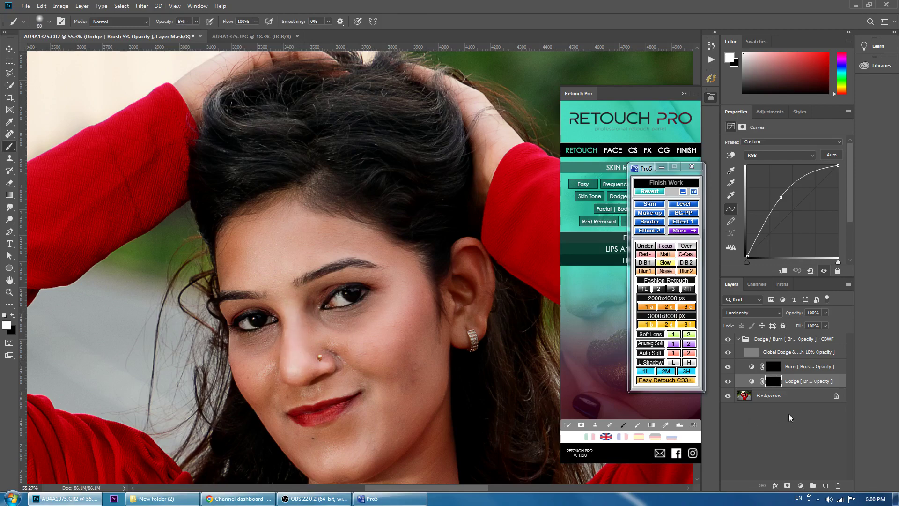
Step: Burn around the eye on the Burn mask, then merge the Dodge/Burn group into the Background
left_click(773, 368)
key("bracketleft")
key("bracketleft")
left_click_drag(304, 312, 273, 318)
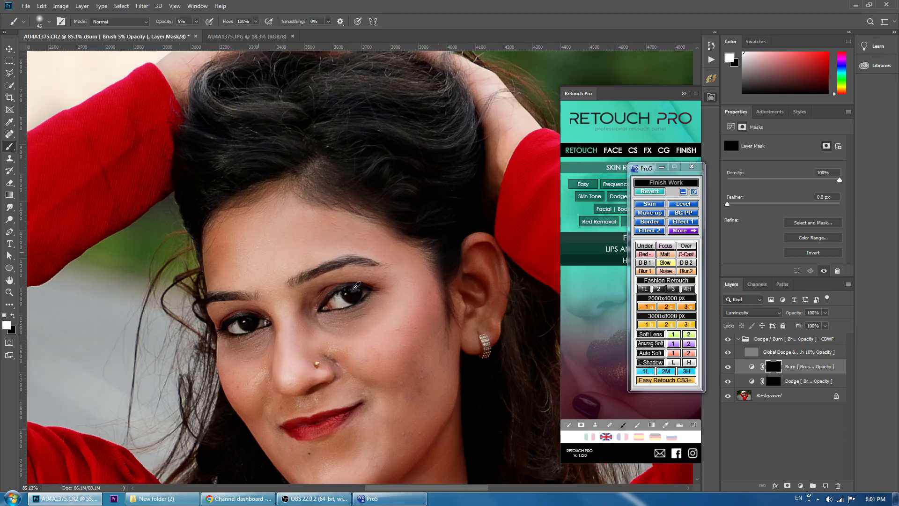
scroll(337, 295, "up", 5)
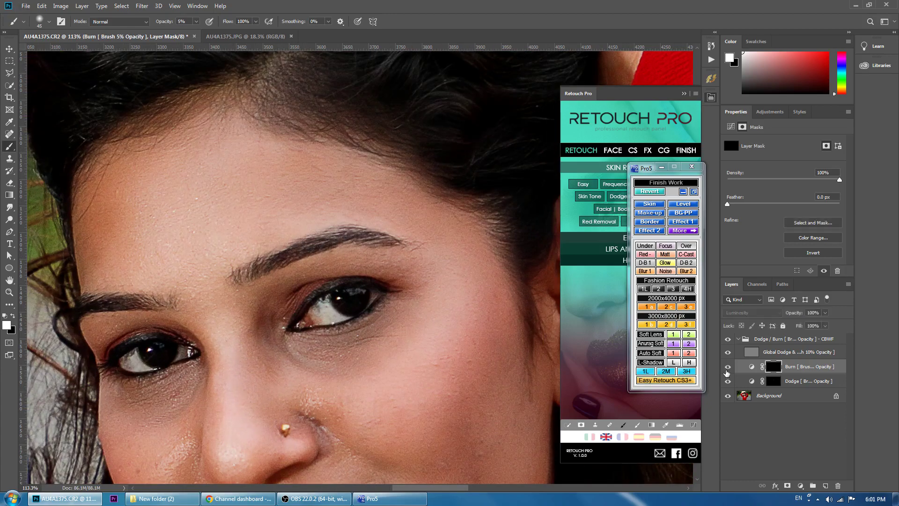
left_click(732, 341)
left_click(731, 342)
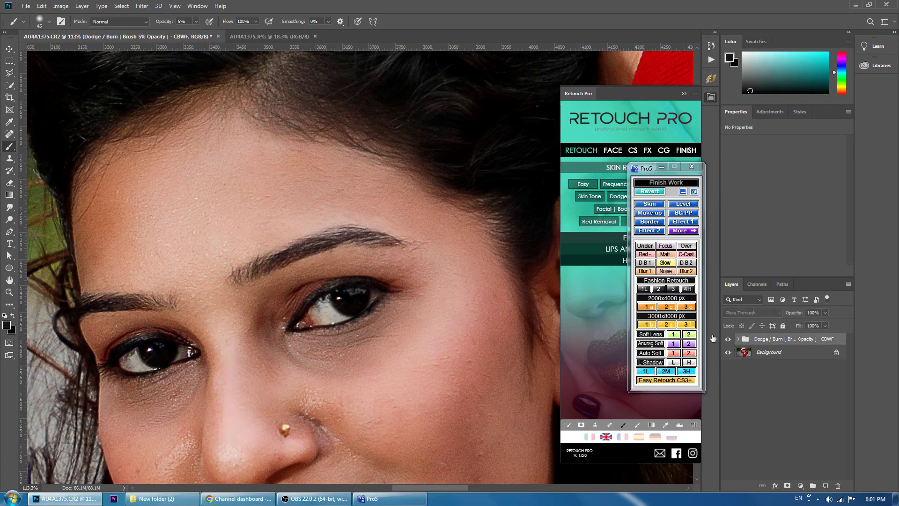
key("Delete")
scroll(309, 261, "down", 2)
Step: Center the face in view and duplicate the Background onto a new layer
scroll(309, 261, "down", 2)
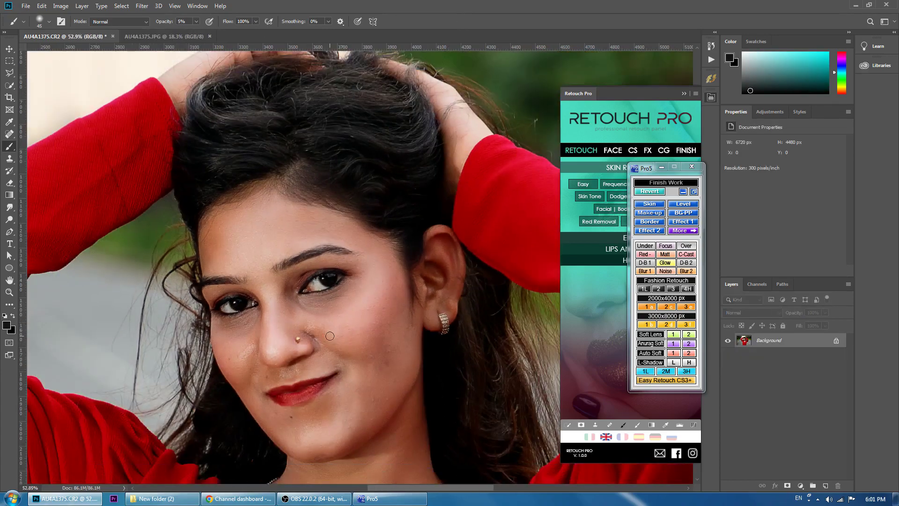
left_click_drag(325, 338, 341, 300)
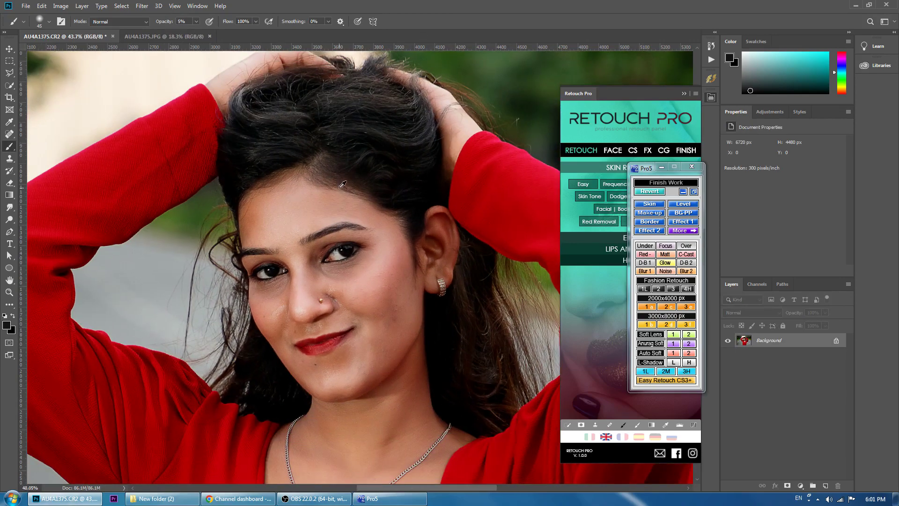
scroll(341, 184, "up", 1)
key("ctrl+j")
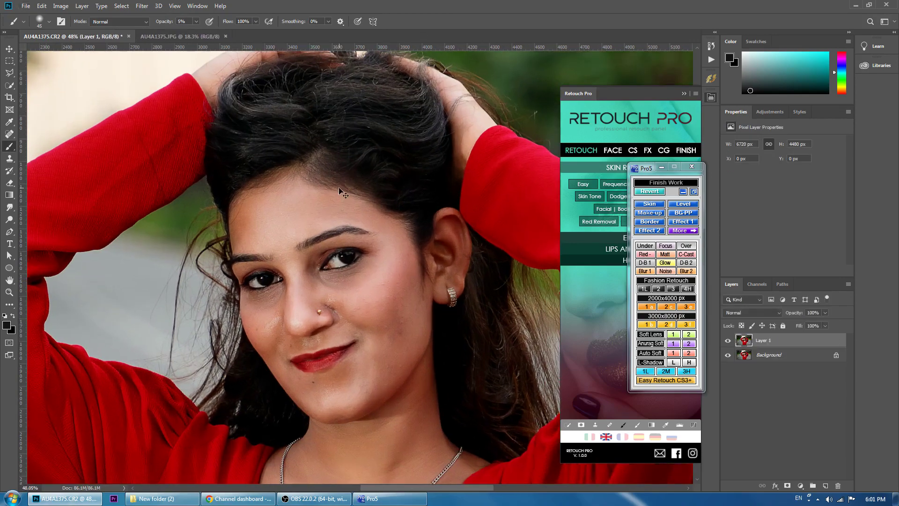
Step: In Camera Raw, raise exposure to +0.30, add dehaze, clarity and vibrance, and cool the white balance
key("ctrl+shift+a")
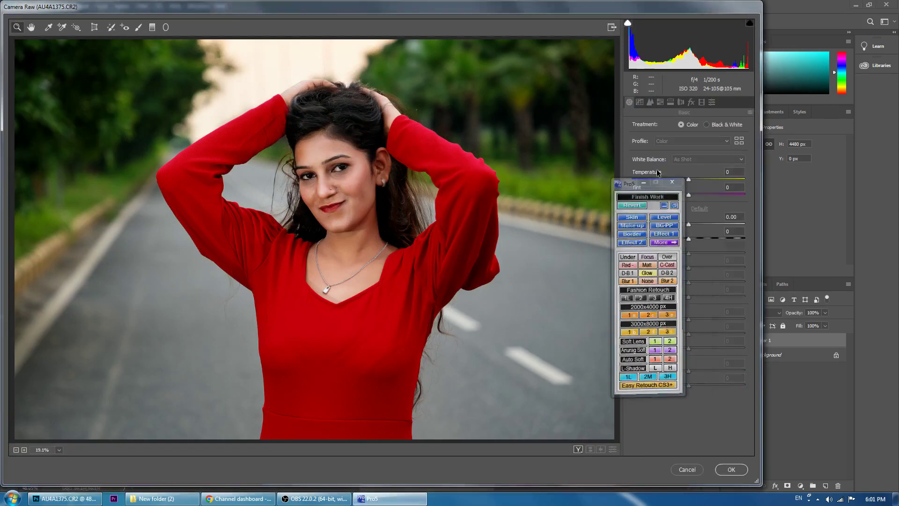
left_click(691, 225)
key("Up")
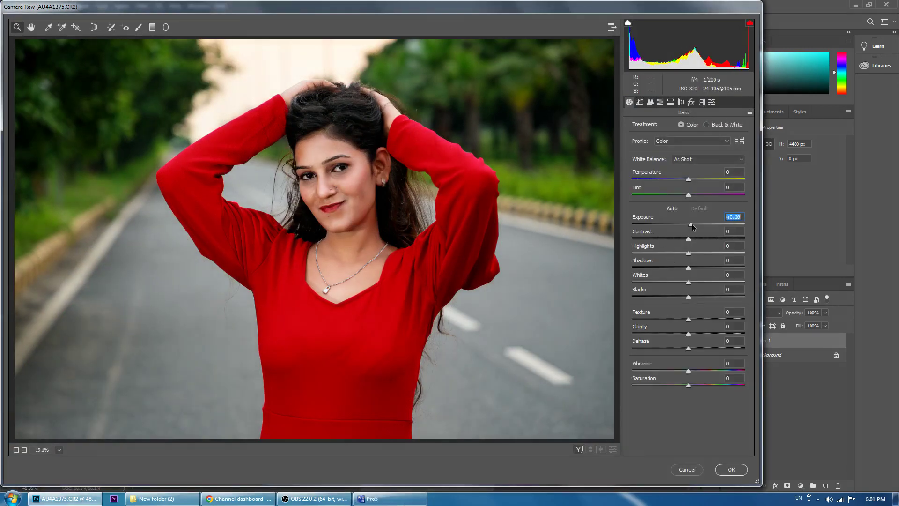
key("Up")
key("Up")
left_click(690, 348)
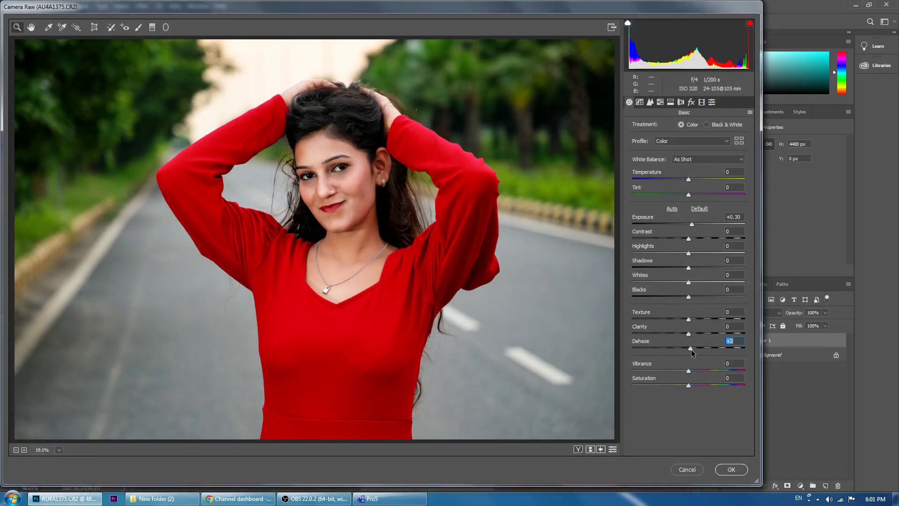
left_click(690, 333)
left_click(707, 370)
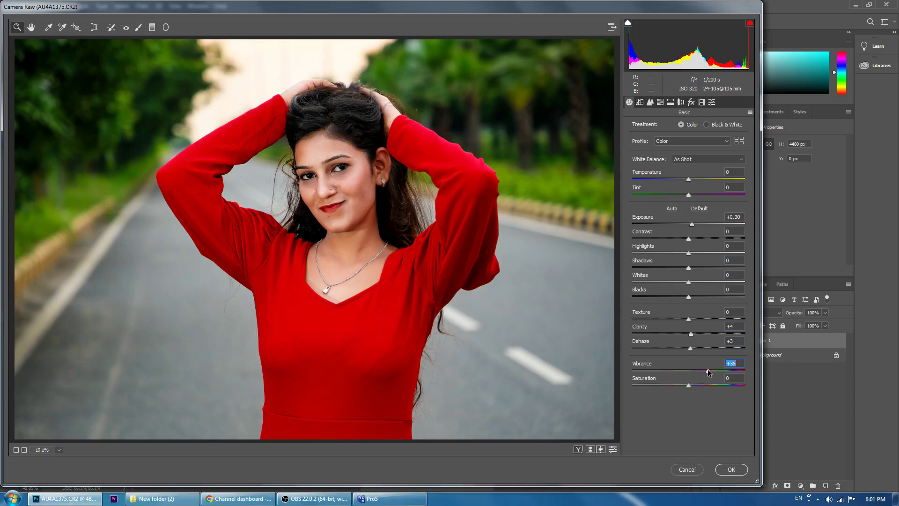
left_click_drag(688, 180, 684, 180)
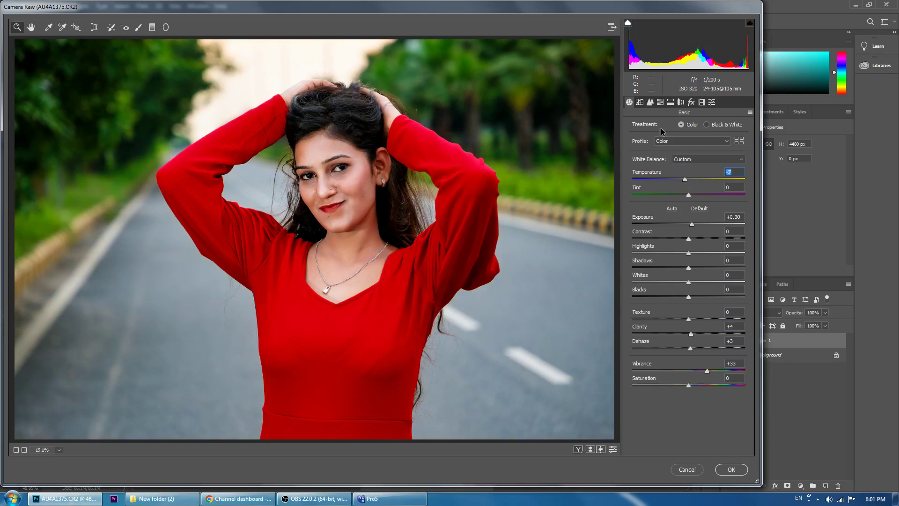
Step: Slightly desaturate the oranges in HSL and apply the Camera Raw filter
left_click(660, 102)
left_click(669, 128)
left_click_drag(687, 179, 683, 180)
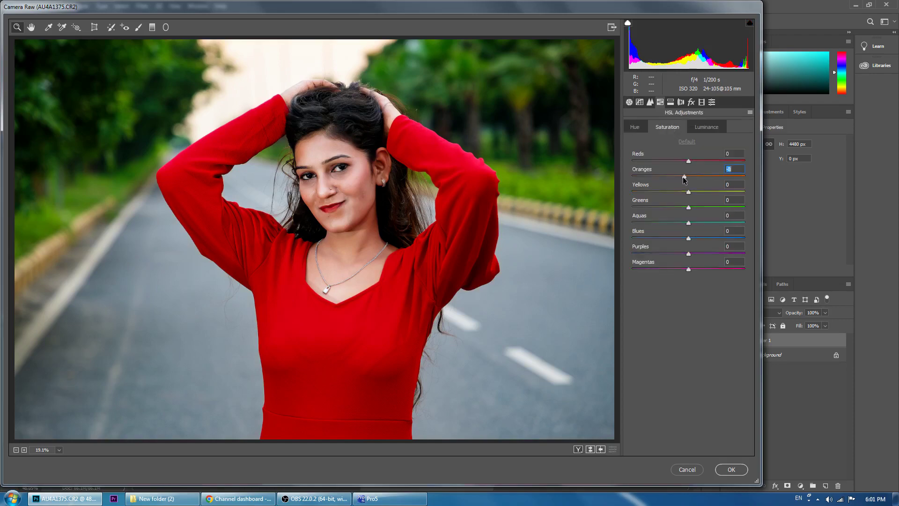
left_click(728, 469)
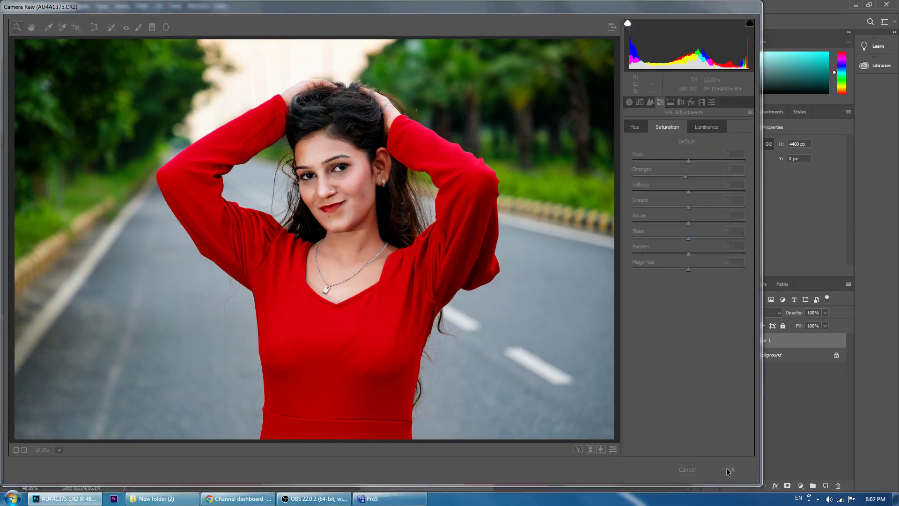
Step: Compare with and without the retouched layer and set its opacity to 68%
scroll(385, 237, "down", 1)
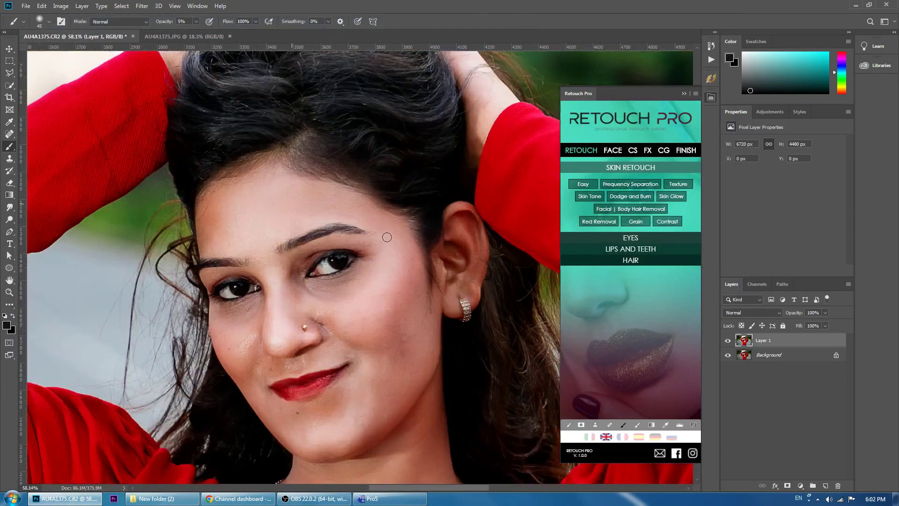
scroll(385, 237, "up", 2)
scroll(385, 237, "down", 2)
scroll(385, 237, "up", 1)
left_click(728, 340)
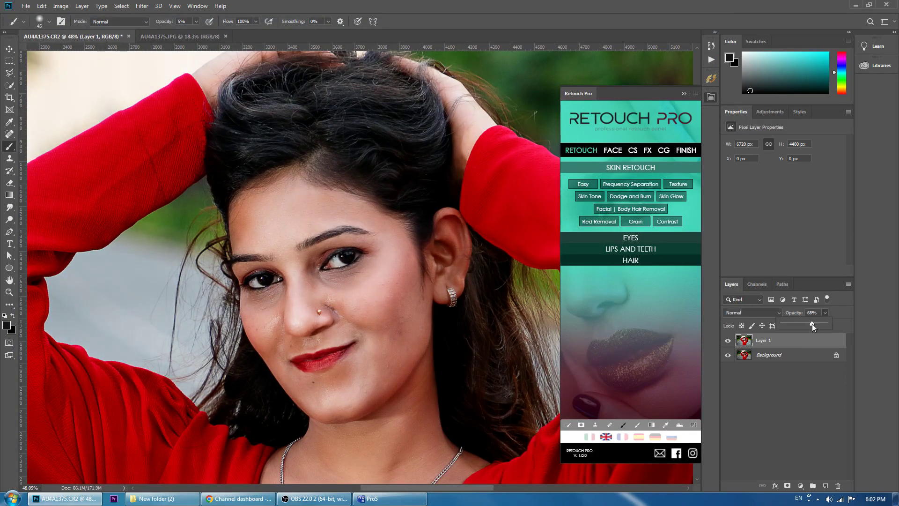
left_click(524, 4)
Step: Merge the retouched layer down, fit the photo on screen, and bring up the Beautify panel
key("ctrl+e")
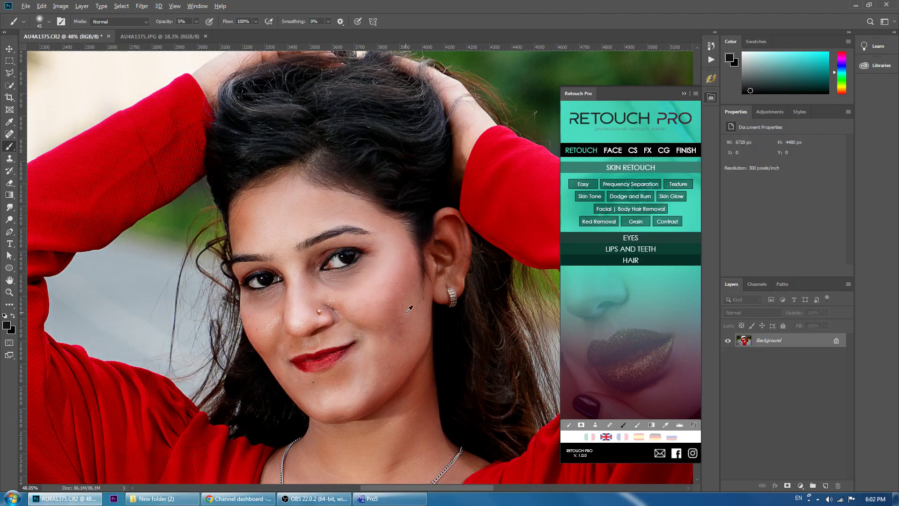
key("ctrl+0")
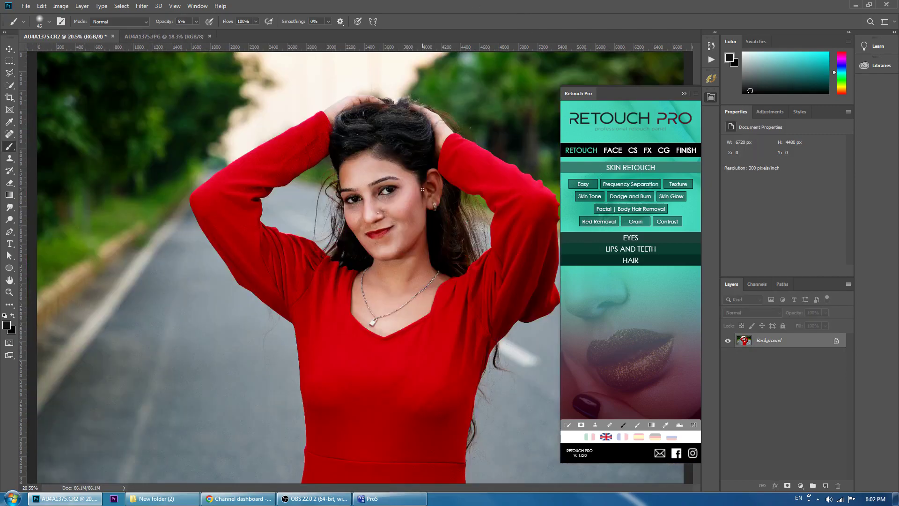
mouse_move(316, 499)
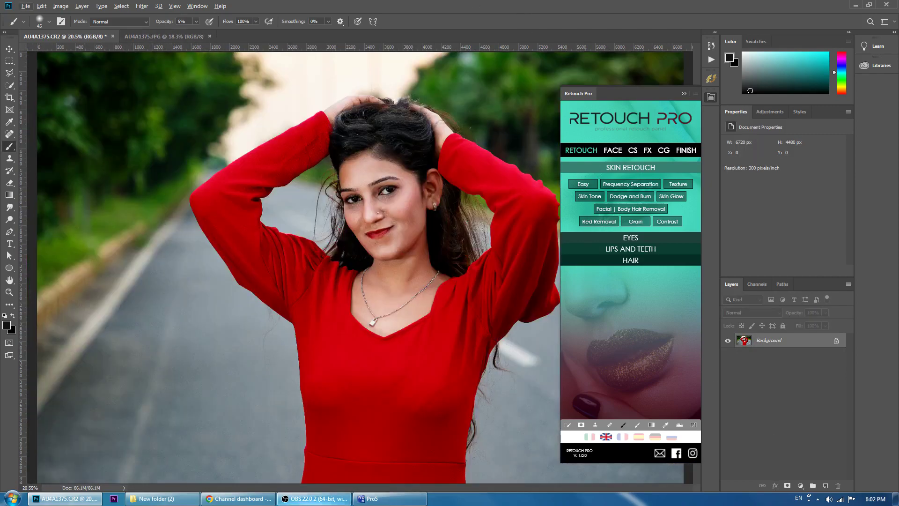
scroll(386, 256, "up", 3)
scroll(392, 261, "up", 4)
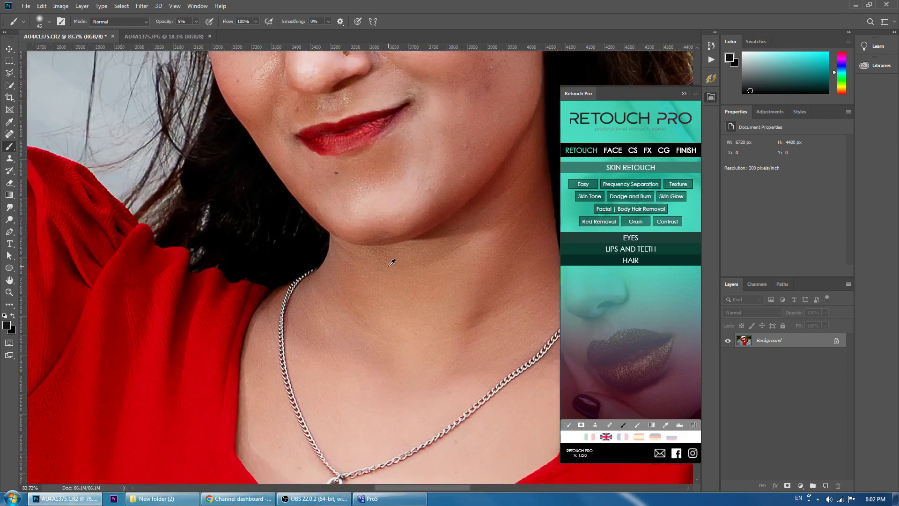
scroll(362, 263, "up", 2)
left_click(710, 78)
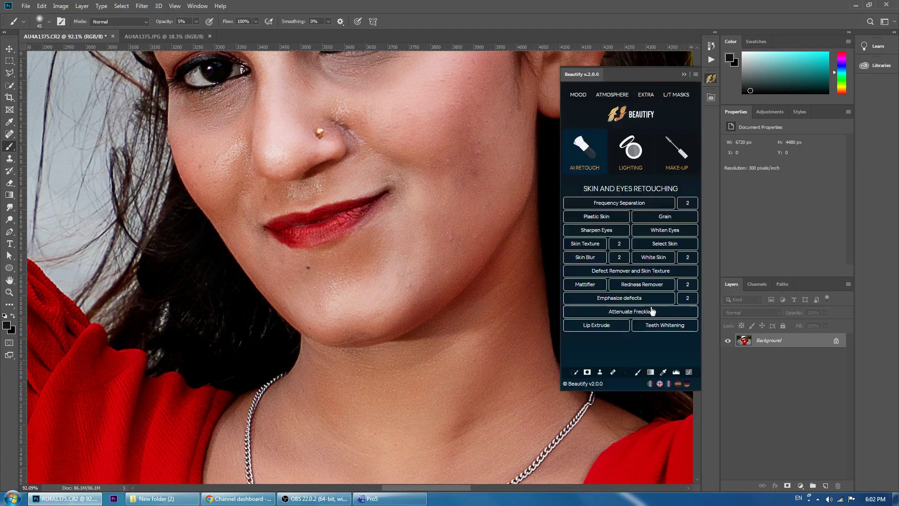
Step: Add the Lipstick colour group and set up the brush, undoing a first upper-lip stroke
left_click(597, 230)
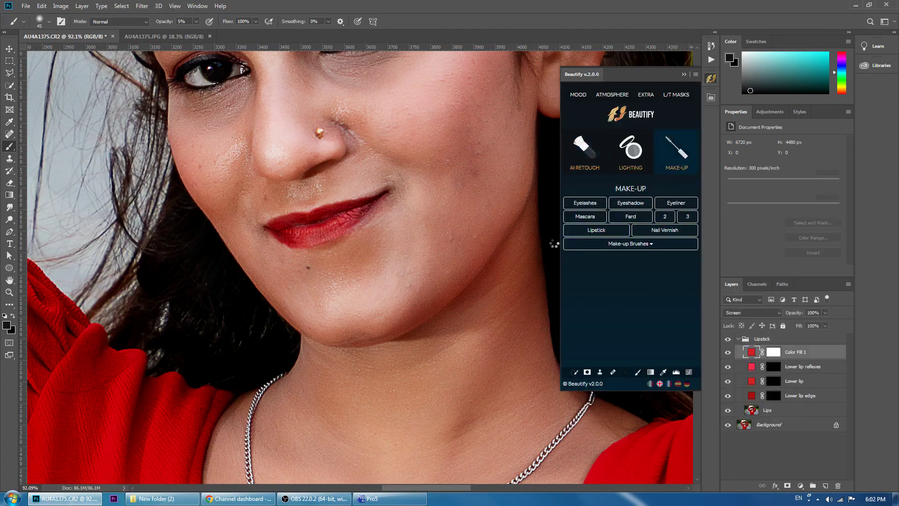
scroll(357, 227, "up", 3)
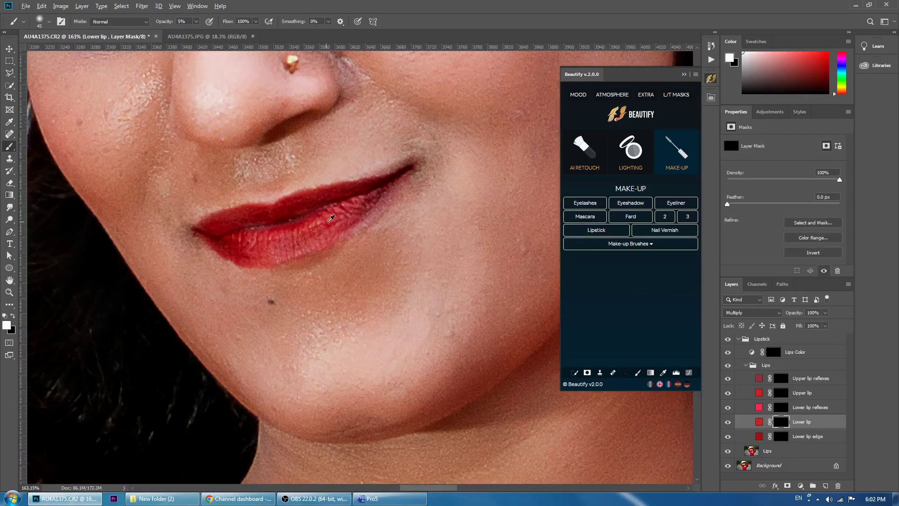
right_click(291, 220)
left_click(288, 220)
mouse_move(298, 212)
left_mouse_down()
mouse_move(281, 211)
mouse_move(354, 200)
left_mouse_up()
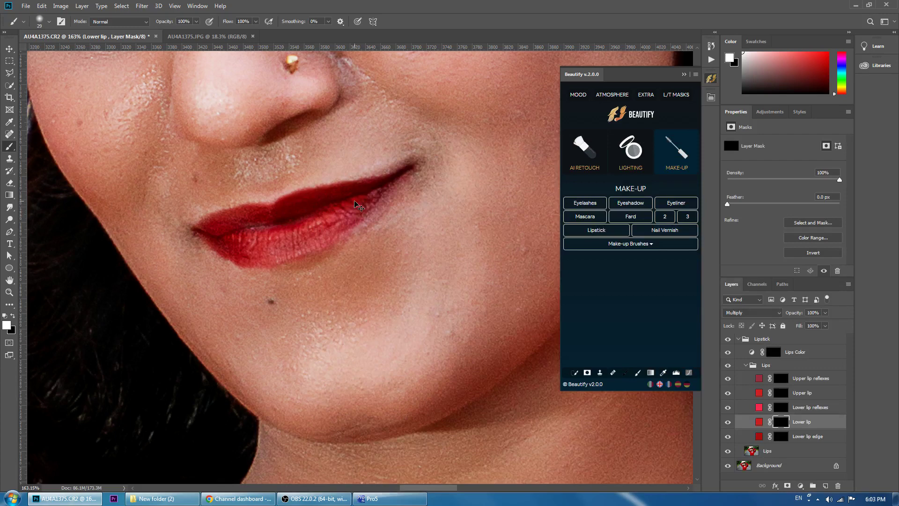
key("ctrl+z")
left_click_drag(784, 436, 786, 438)
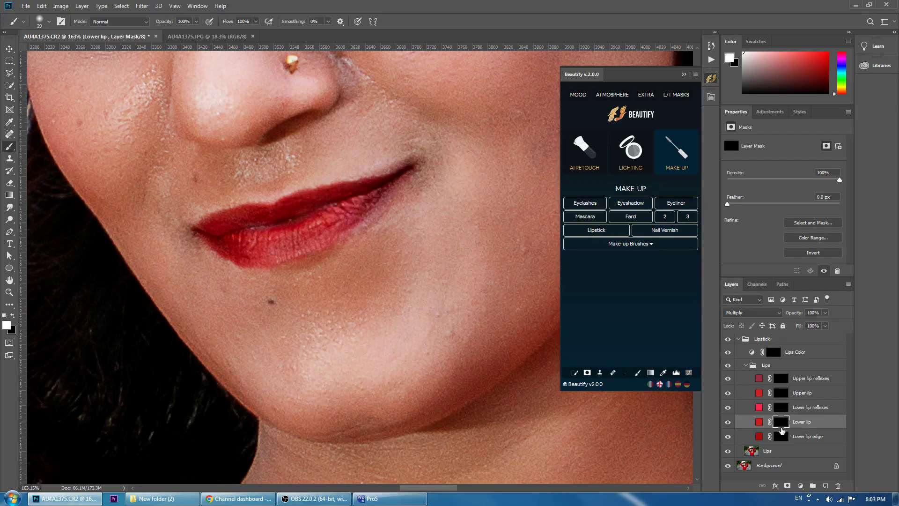
Step: Paint deep red across the lower lip and erase the spill past its lower-left edge
mouse_move(229, 246)
left_mouse_down()
mouse_move(330, 218)
mouse_move(335, 229)
mouse_move(284, 250)
mouse_move(240, 249)
left_mouse_up()
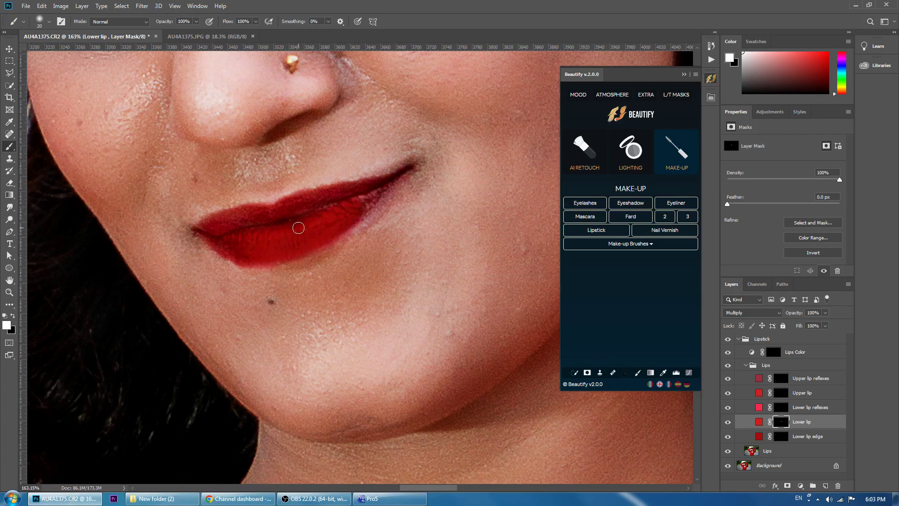
mouse_move(350, 206)
left_mouse_down()
mouse_move(377, 190)
mouse_move(311, 245)
mouse_move(262, 252)
left_mouse_up()
mouse_move(379, 189)
left_mouse_down()
mouse_move(401, 170)
mouse_move(340, 221)
left_mouse_up()
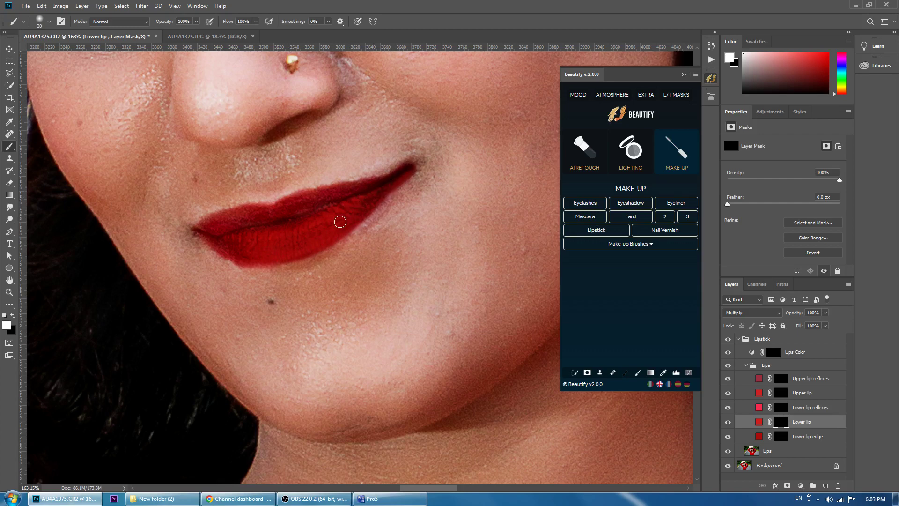
left_click_drag(255, 237, 217, 242)
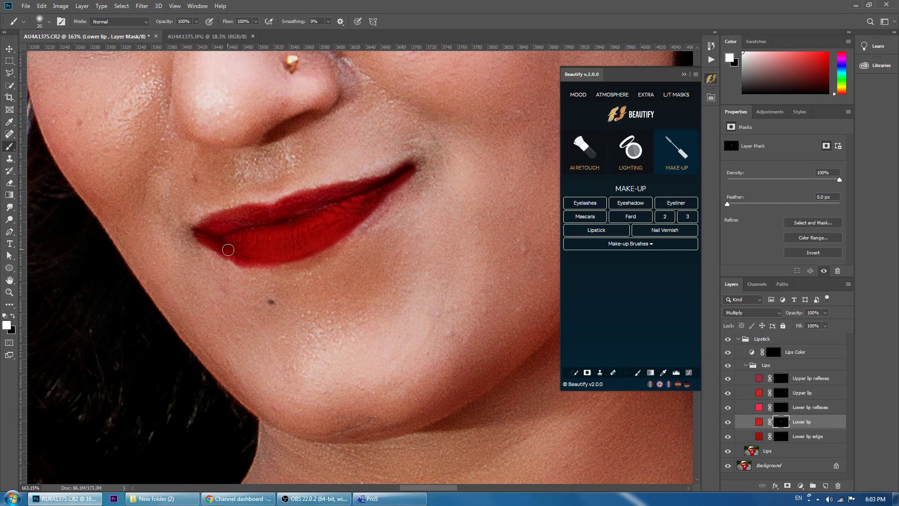
key("x")
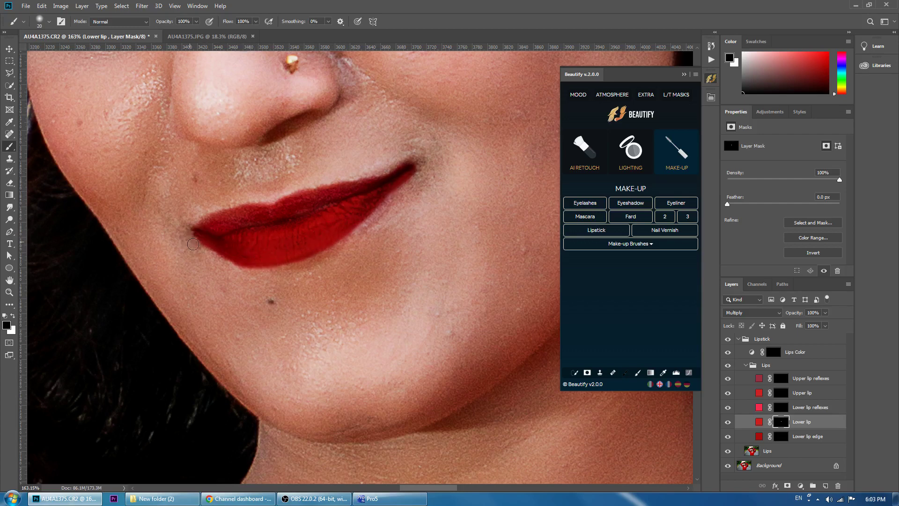
left_click_drag(193, 244, 213, 258)
key("x")
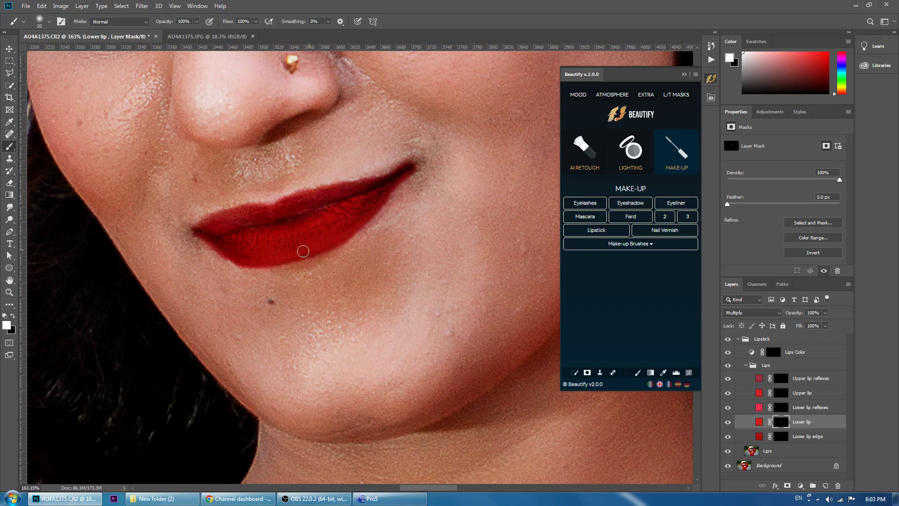
scroll(376, 275, "down", 5, "alt")
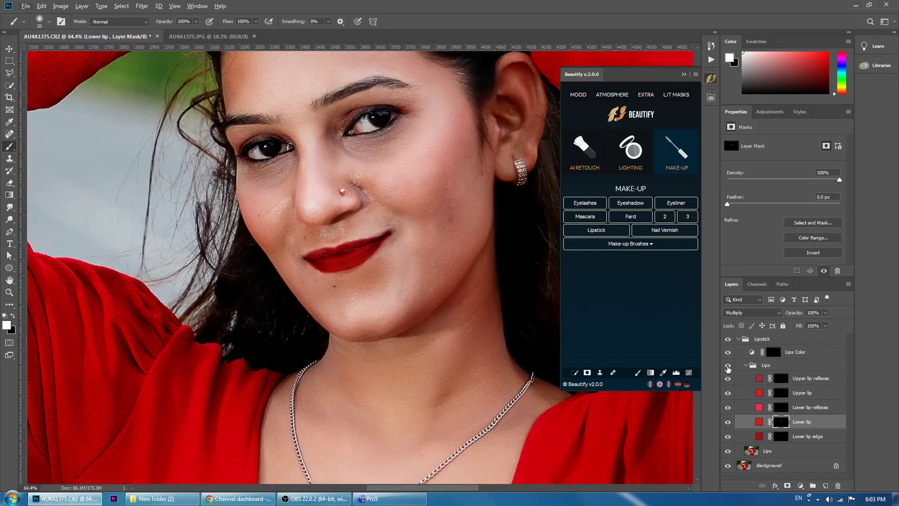
Step: Paint deep red along the upper lip, cleaning colour off its top edge
left_click(781, 393)
scroll(320, 237, "up", 2, "alt")
scroll(321, 236, "up", 2, "alt")
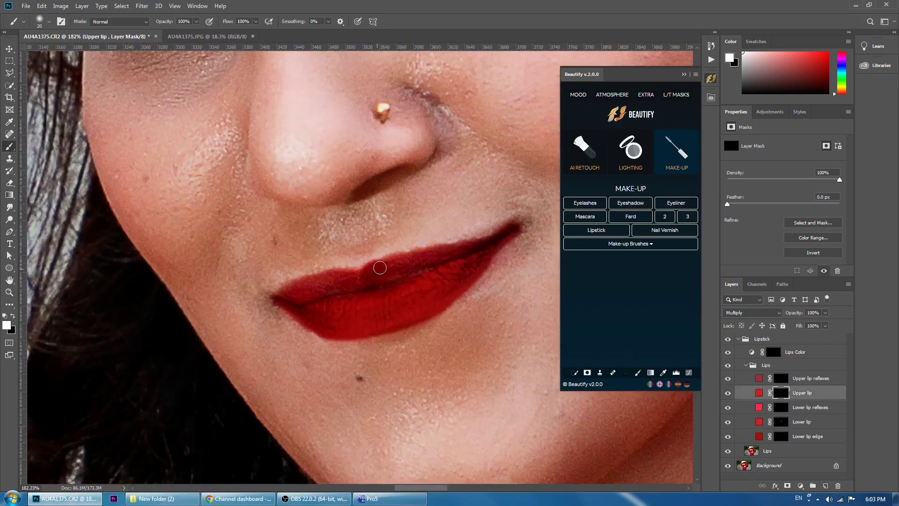
mouse_move(416, 258)
left_mouse_down()
mouse_move(326, 280)
mouse_move(321, 289)
left_mouse_up()
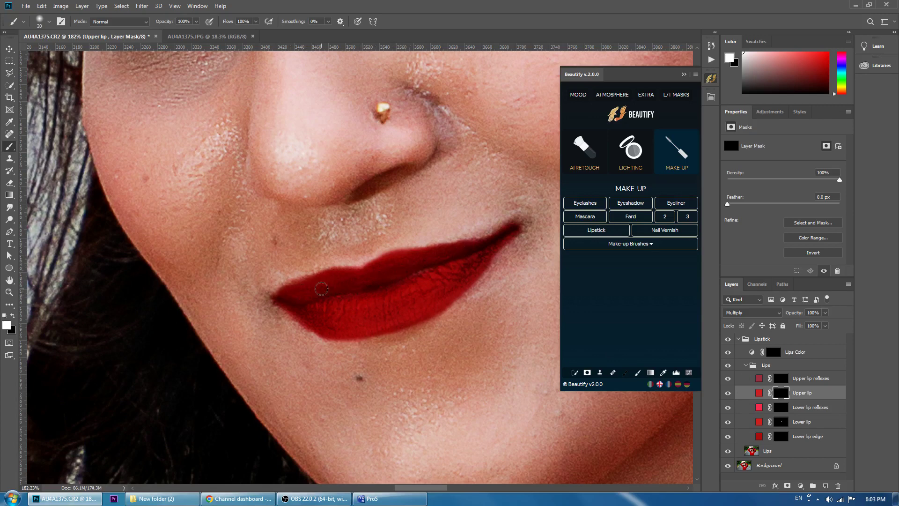
mouse_move(460, 250)
left_mouse_down()
mouse_move(481, 247)
mouse_move(479, 230)
mouse_move(490, 221)
left_mouse_up()
key("x")
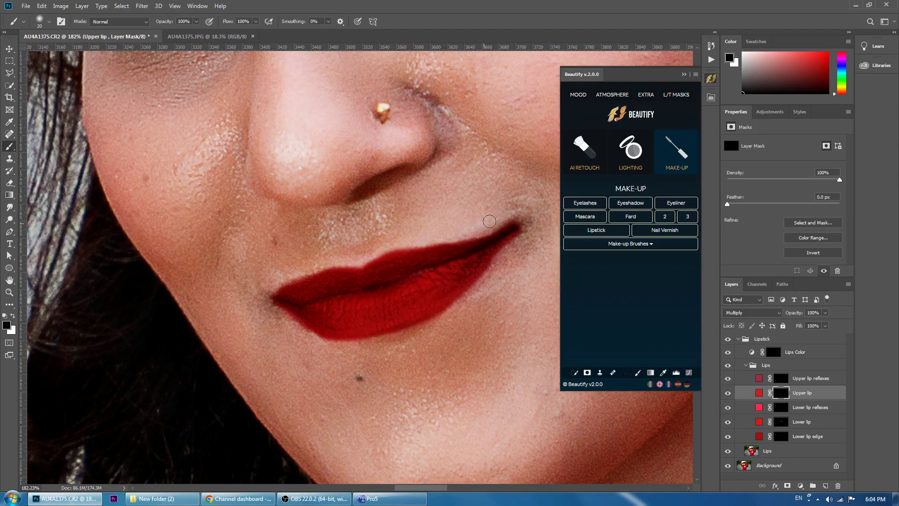
key("x")
right_click(351, 272)
key("Escape")
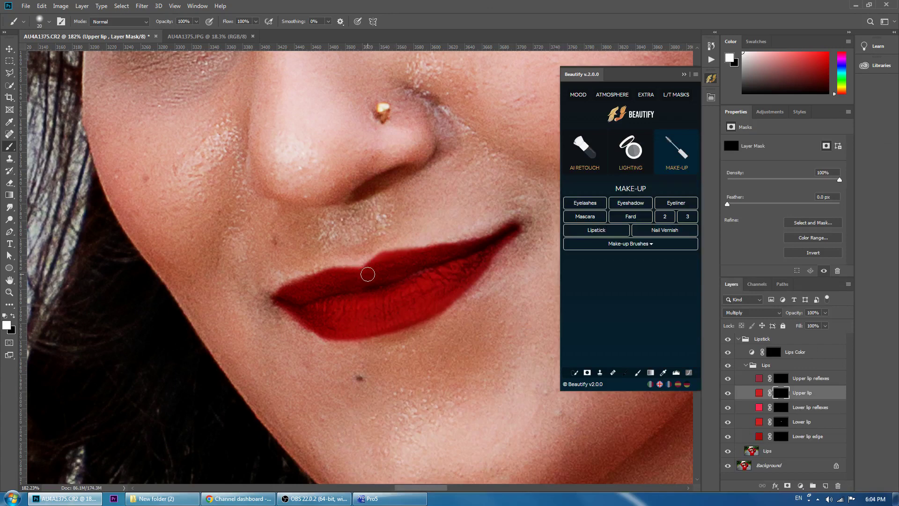
mouse_move(367, 274)
left_mouse_down()
mouse_move(381, 257)
mouse_move(440, 254)
left_mouse_up()
mouse_move(361, 276)
left_mouse_down()
mouse_move(336, 272)
mouse_move(296, 293)
left_mouse_up()
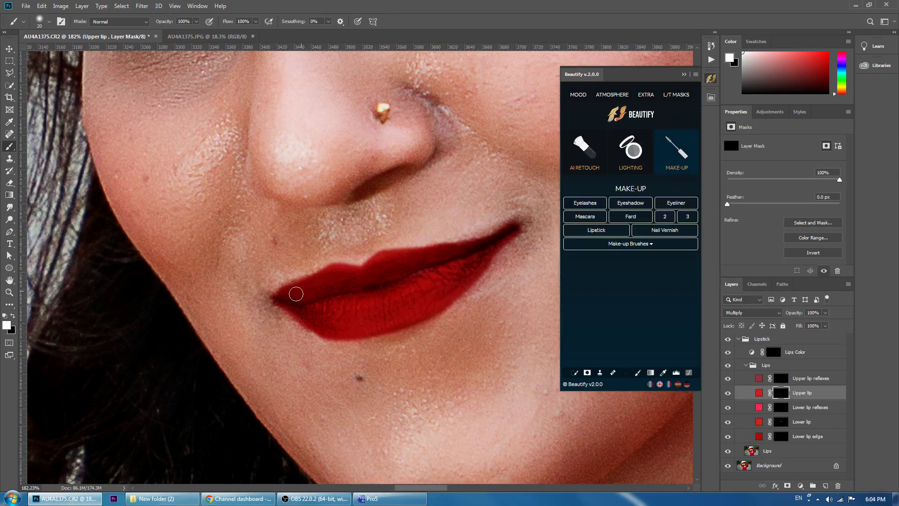
Step: Darken the lower-left of the lower lip, compare with and without lipstick, and flatten
left_click(773, 421)
mouse_move(319, 322)
left_mouse_down()
mouse_move(377, 332)
mouse_move(442, 297)
left_mouse_up()
scroll(388, 315, "down", 5)
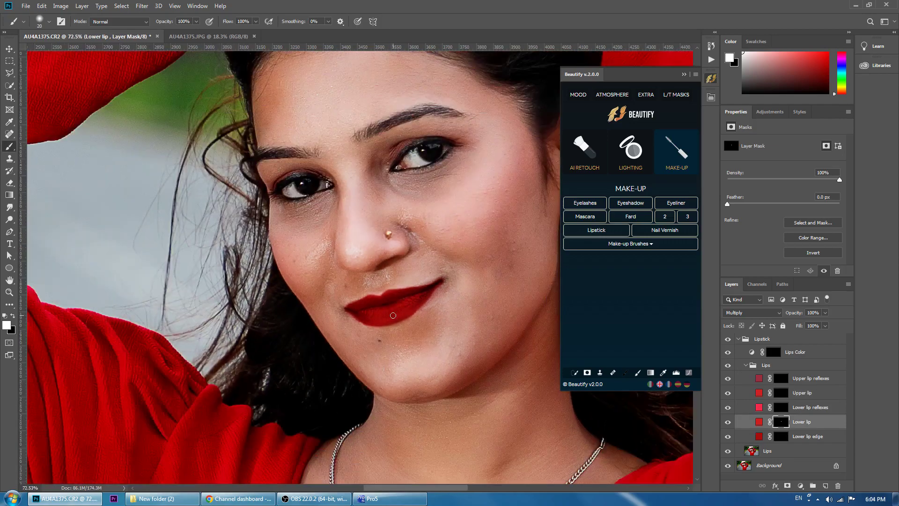
scroll(392, 315, "down", 2)
left_click(728, 341)
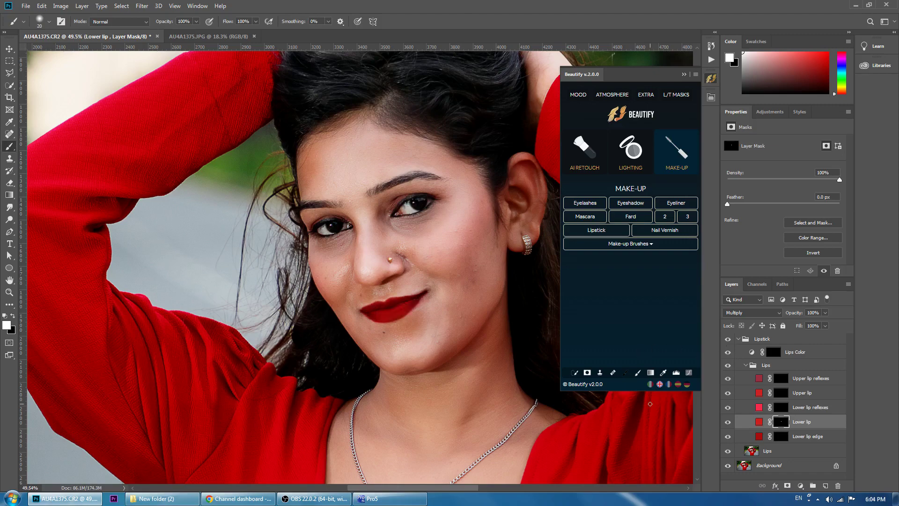
key("ctrl+shift+e")
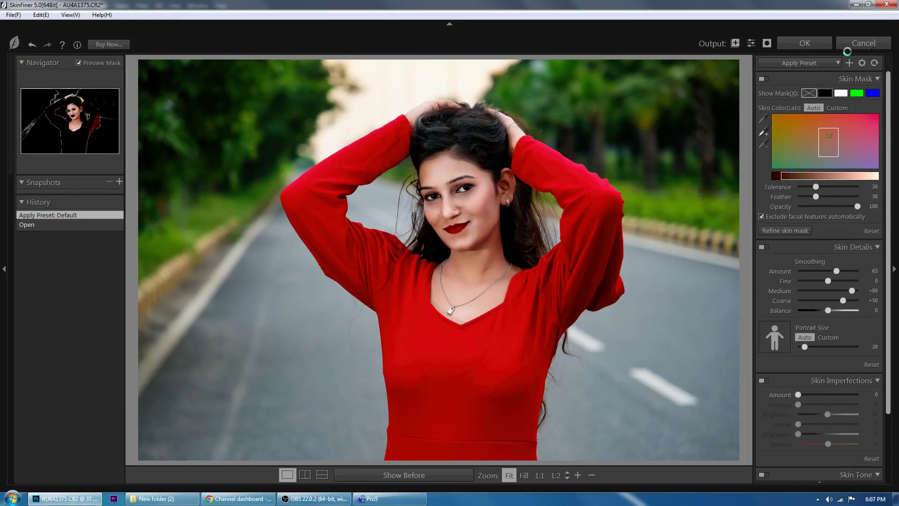
Step: Apply the SkinFiner smoothing with its default preset and return to Photoshop
left_click(814, 45)
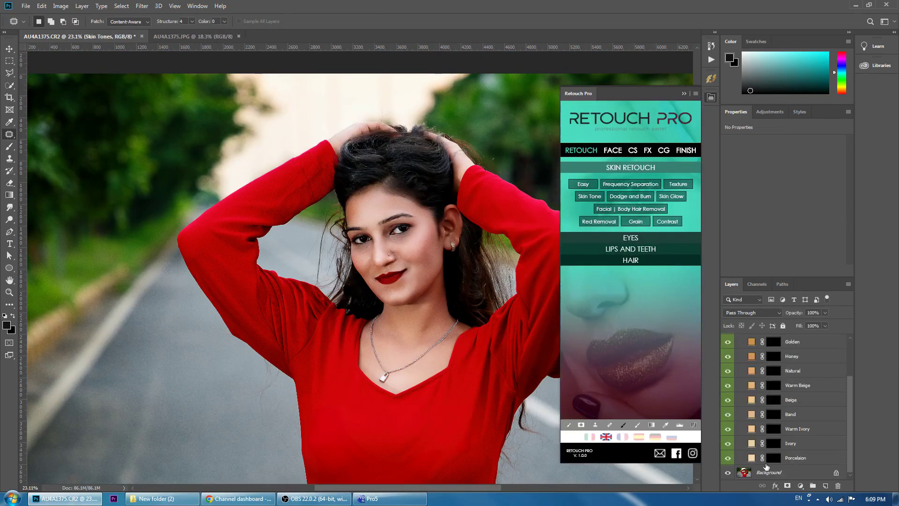
Step: Enlarge the brush and paint the Porcelaion tone over the forehead
scroll(355, 182, "up", 3)
right_click(334, 136)
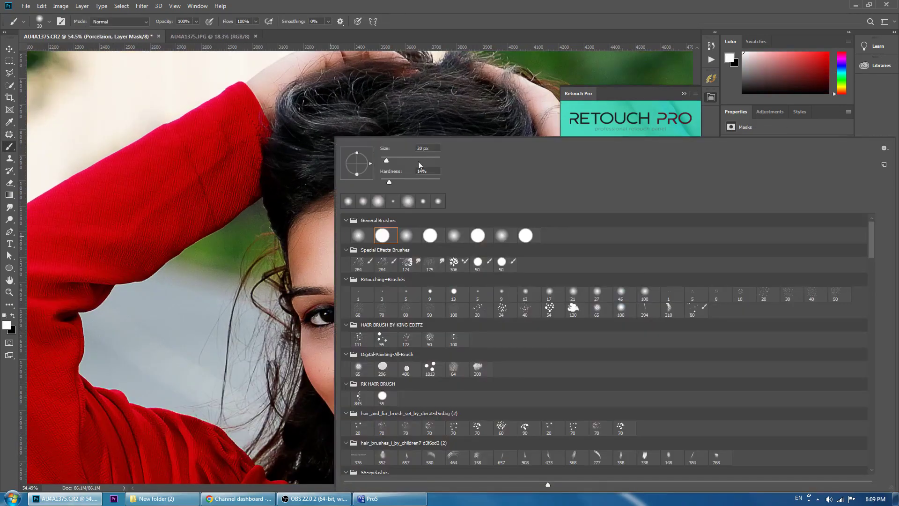
key("Return")
mouse_move(330, 224)
left_mouse_down()
mouse_move(305, 261)
mouse_move(412, 234)
mouse_move(367, 218)
mouse_move(467, 273)
mouse_move(392, 321)
mouse_move(421, 355)
mouse_move(472, 307)
mouse_move(446, 427)
mouse_move(495, 325)
mouse_move(408, 445)
mouse_move(473, 323)
mouse_move(539, 265)
mouse_move(527, 315)
mouse_move(538, 300)
left_mouse_up()
Step: With a 99 px brush, brighten the ear, nose bridge, eye area and chin
right_click(337, 136)
left_click_drag(431, 156, 414, 157)
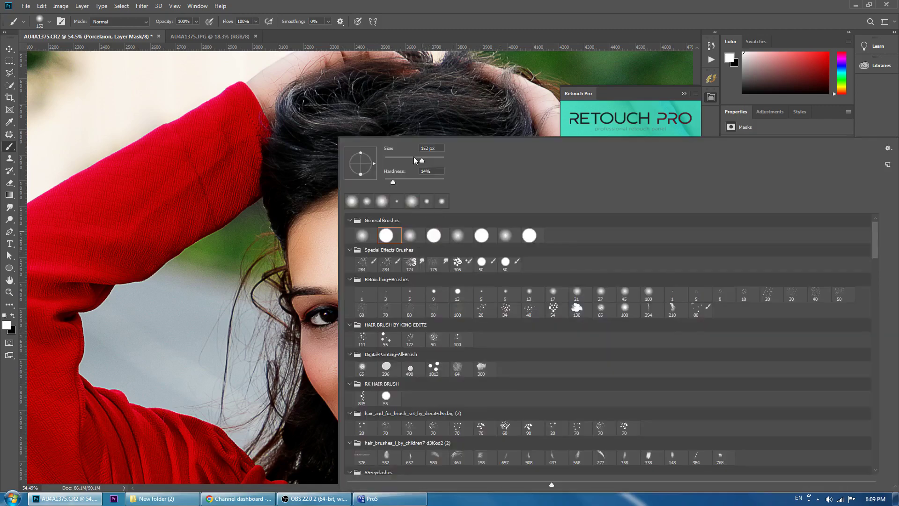
key("Return")
mouse_move(366, 305)
left_mouse_down()
mouse_move(454, 285)
mouse_move(414, 276)
mouse_move(346, 323)
mouse_move(310, 331)
mouse_move(327, 375)
mouse_move(341, 347)
mouse_move(352, 390)
mouse_move(365, 336)
mouse_move(364, 386)
mouse_move(393, 379)
mouse_move(342, 403)
mouse_move(372, 436)
mouse_move(401, 450)
mouse_move(492, 385)
mouse_move(387, 445)
mouse_move(412, 457)
left_mouse_up()
mouse_move(437, 325)
left_mouse_down()
mouse_move(444, 217)
mouse_move(419, 77)
left_mouse_up()
Step: Enlarge the brush to about 165 px and even out the patchy neck skin
right_click(340, 136)
left_click_drag(423, 161, 427, 162)
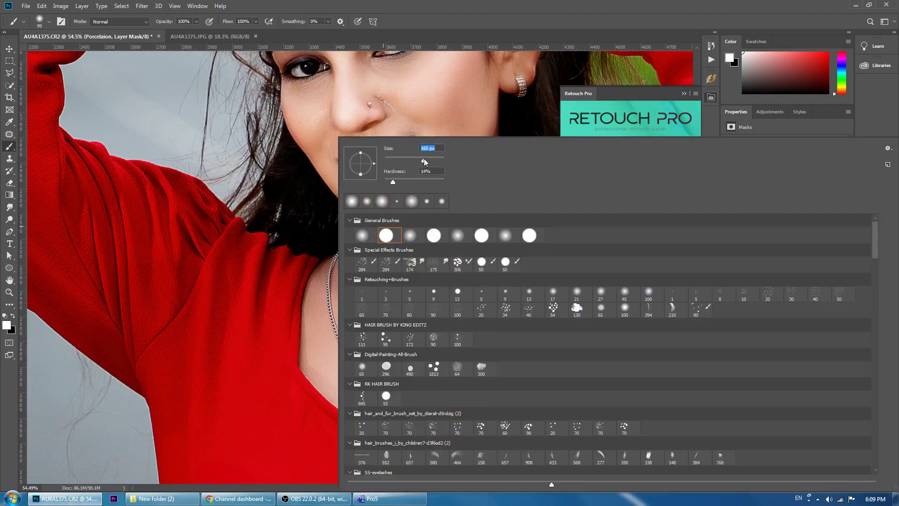
key("Return")
mouse_move(423, 253)
left_mouse_down()
mouse_move(421, 227)
mouse_move(370, 248)
mouse_move(351, 304)
mouse_move(384, 335)
mouse_move(381, 345)
mouse_move(487, 272)
mouse_move(473, 115)
mouse_move(454, 279)
left_mouse_up()
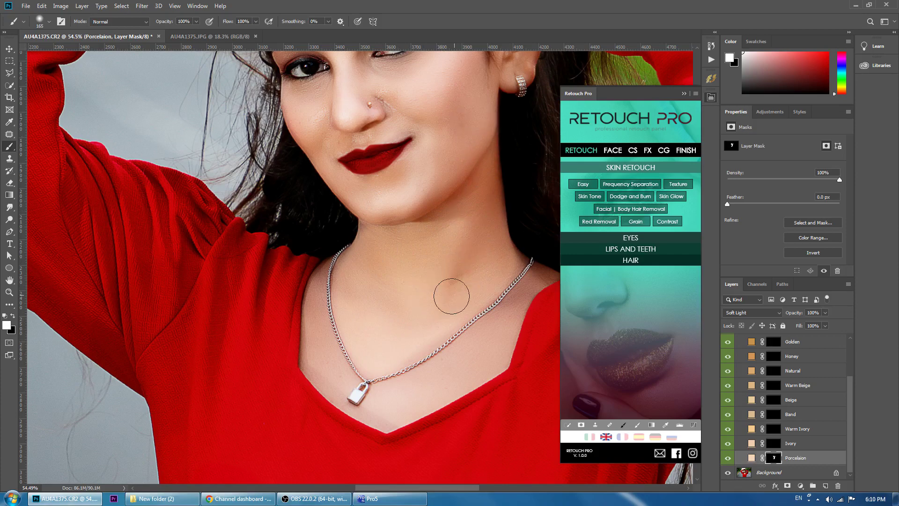
Step: With a 90 px brush, brighten the skin around the chain down to the padlock and the hand
key("bracketleft")
key("bracketleft")
key("bracketleft")
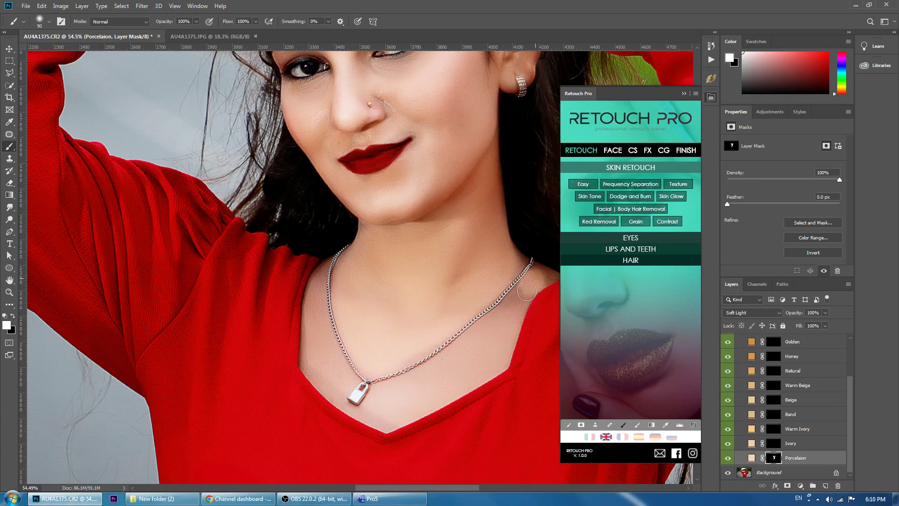
mouse_move(525, 290)
left_mouse_down()
mouse_move(492, 354)
mouse_move(498, 337)
mouse_move(377, 395)
mouse_move(381, 418)
mouse_move(491, 351)
left_mouse_up()
mouse_move(351, 407)
left_mouse_down()
mouse_move(331, 367)
mouse_move(318, 280)
mouse_move(311, 345)
mouse_move(333, 388)
mouse_move(323, 280)
mouse_move(354, 255)
mouse_move(371, 222)
mouse_move(508, 260)
mouse_move(533, 283)
mouse_move(497, 296)
mouse_move(508, 293)
left_mouse_up()
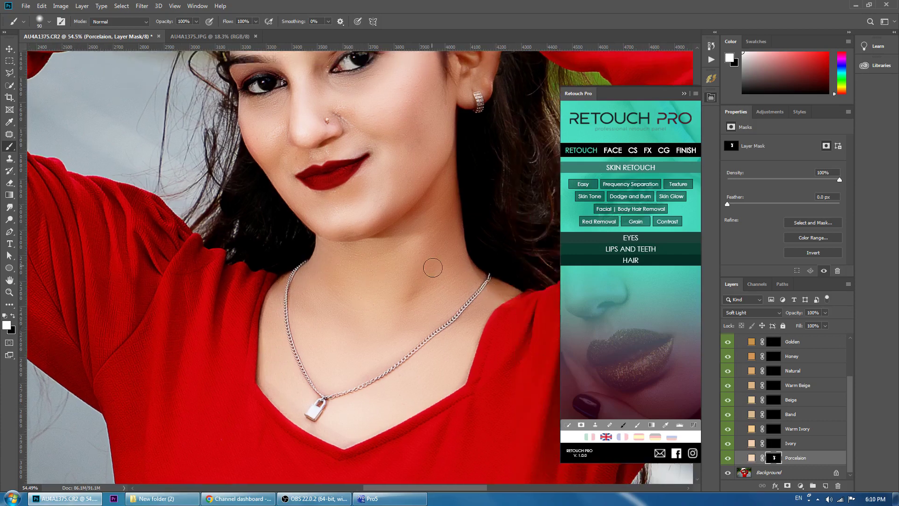
left_click_drag(384, 241, 404, 325)
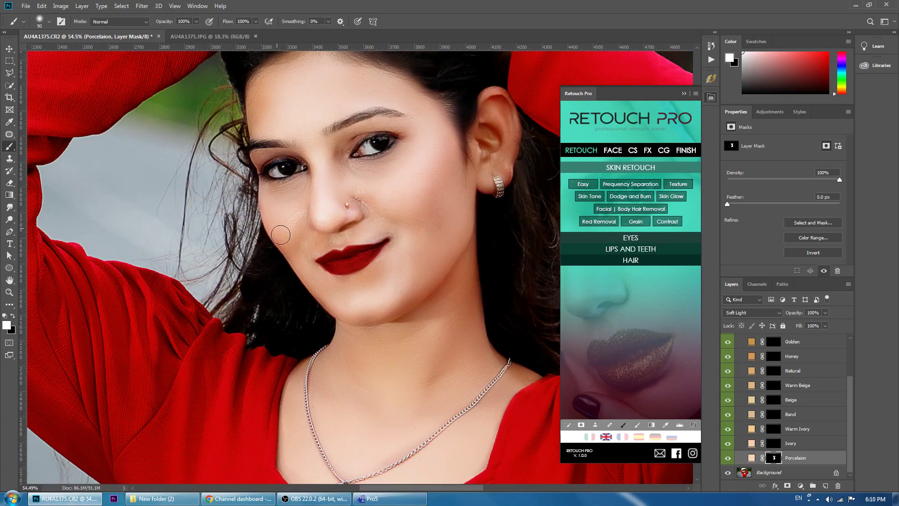
left_click_drag(431, 247, 420, 279)
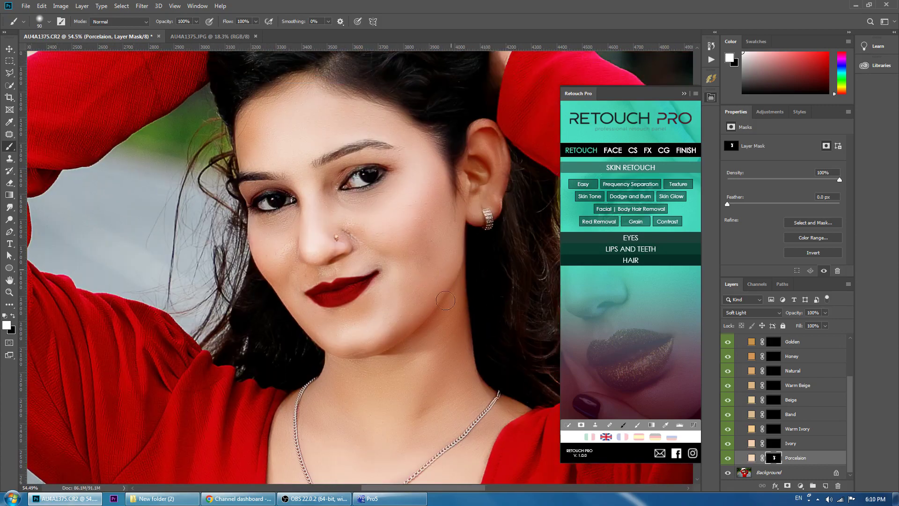
left_click_drag(445, 213, 445, 248)
scroll(414, 193, "up", 5)
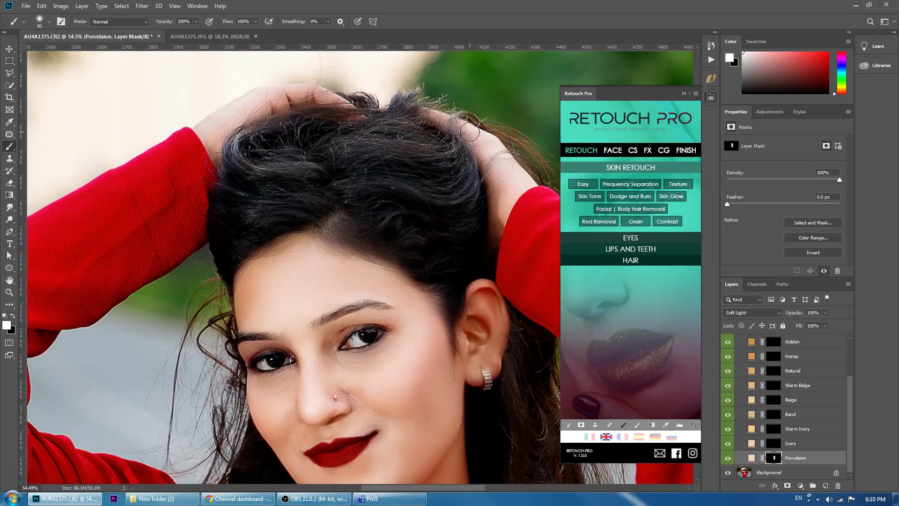
mouse_move(314, 98)
left_mouse_down()
mouse_move(210, 133)
mouse_move(257, 105)
mouse_move(337, 100)
left_mouse_up()
key("ctrl+0")
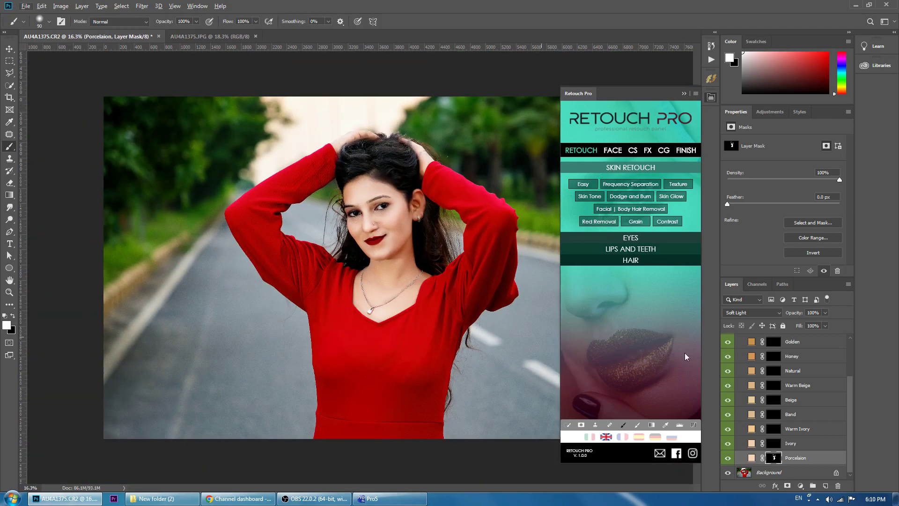
Step: Lower the Skin Tones group to 33% opacity and merge it into the photo
left_click(738, 339)
left_click(727, 339)
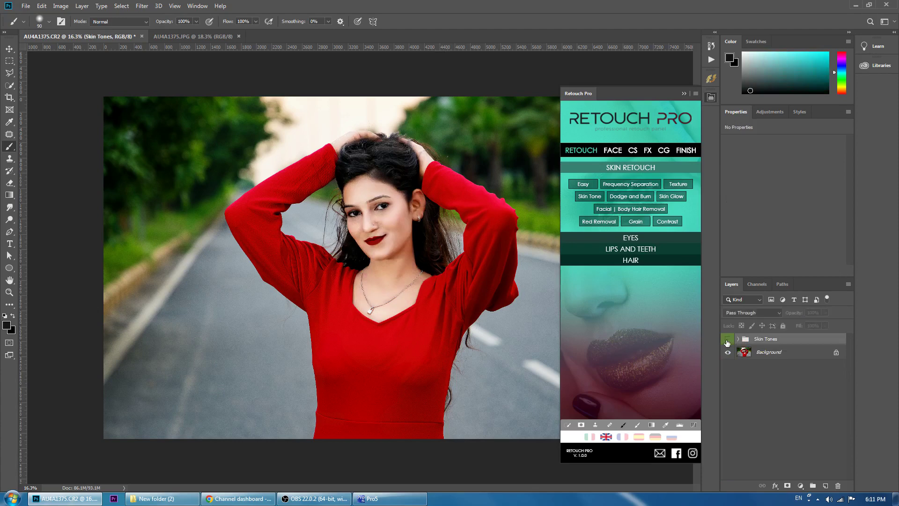
left_click_drag(822, 317, 808, 322)
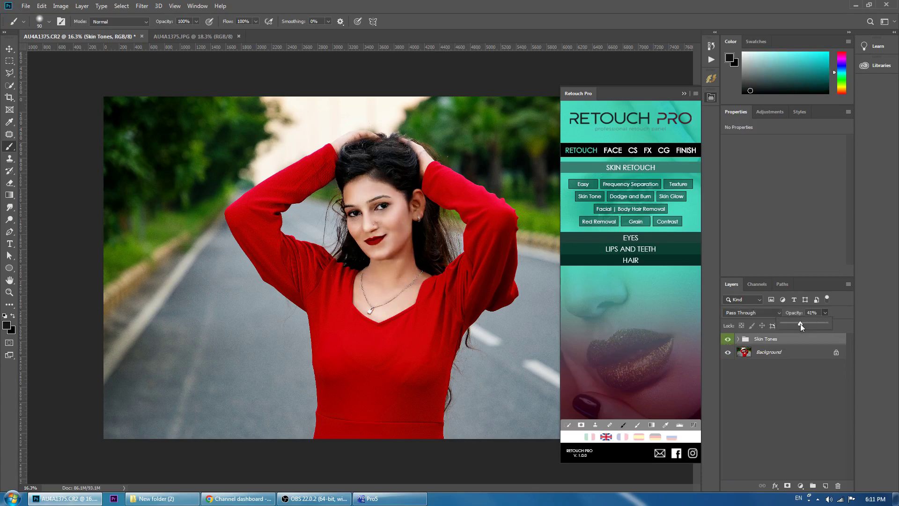
left_click_drag(800, 324, 814, 323)
left_click(825, 313)
key("ctrl+shift+e")
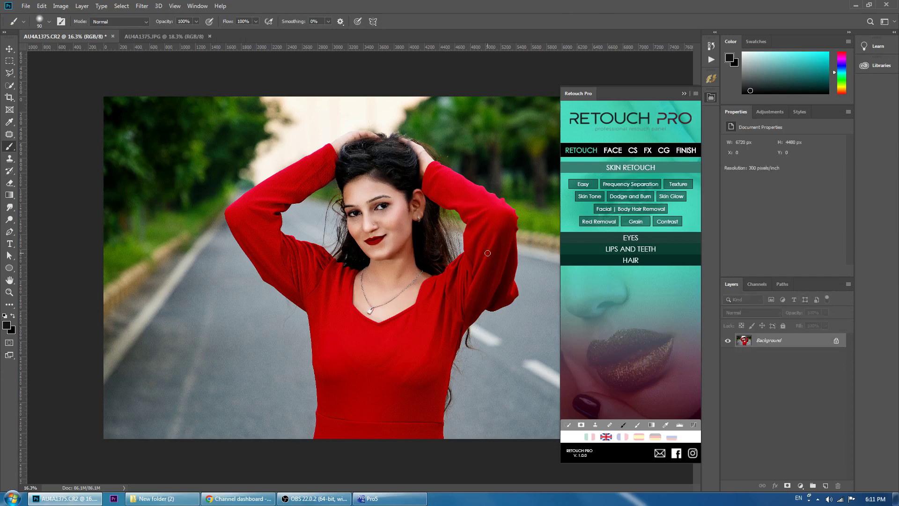
Step: Duplicate the Background onto a new layer, briefly opening face-aware Liquify
key("ctrl+j")
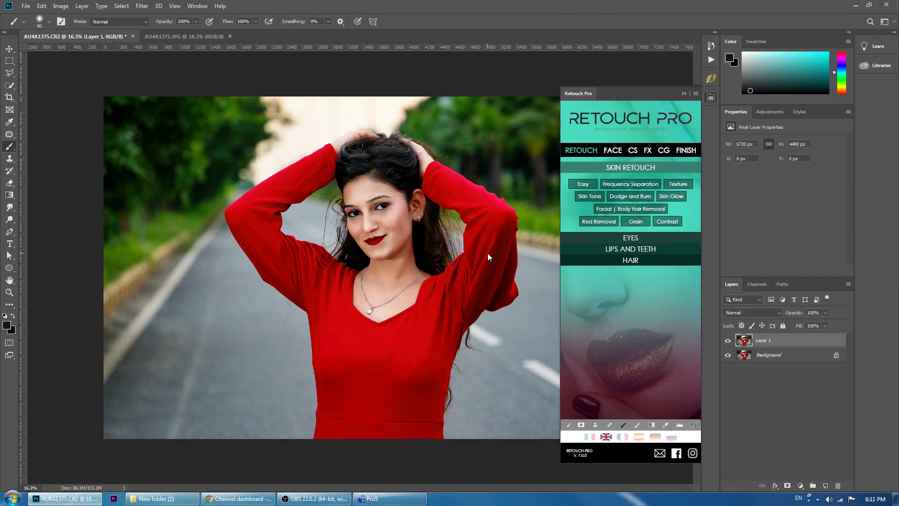
key("ctrl+shift+x")
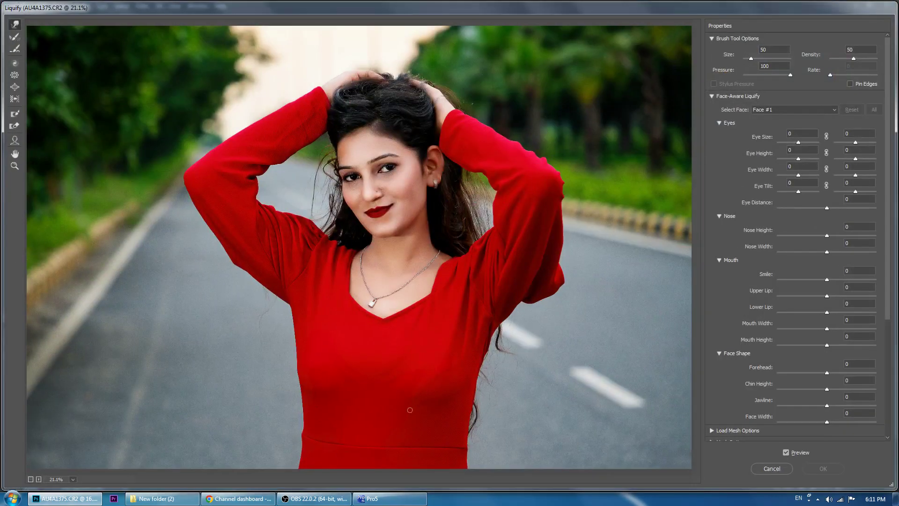
left_click(314, 498)
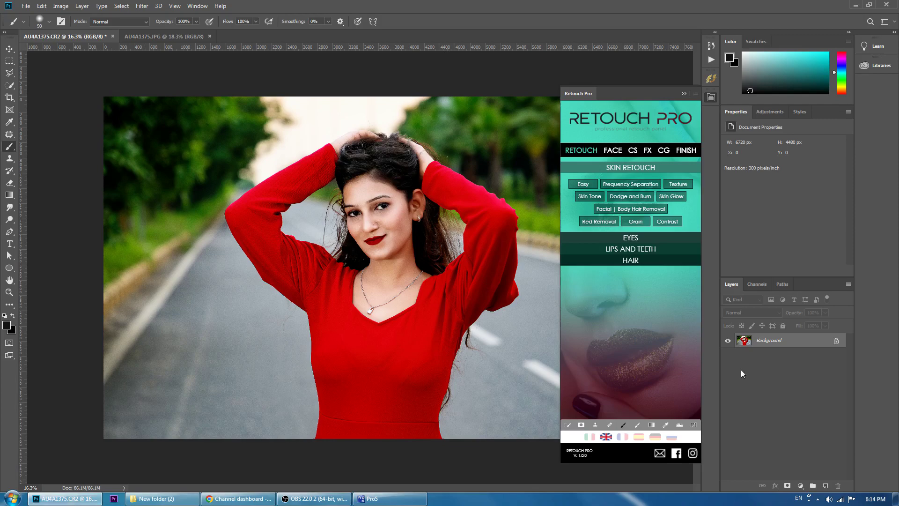
left_click_drag(766, 347, 826, 485)
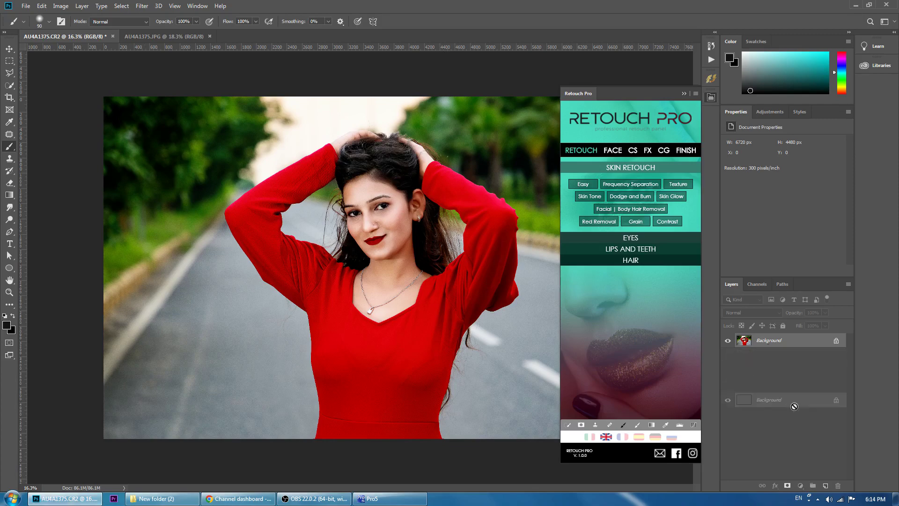
Step: Apply Camera Raw with Exposure +0.20, Temperature -4, Vibrance +16, Dehaze +6 and HSL adjustments
left_click(194, 6)
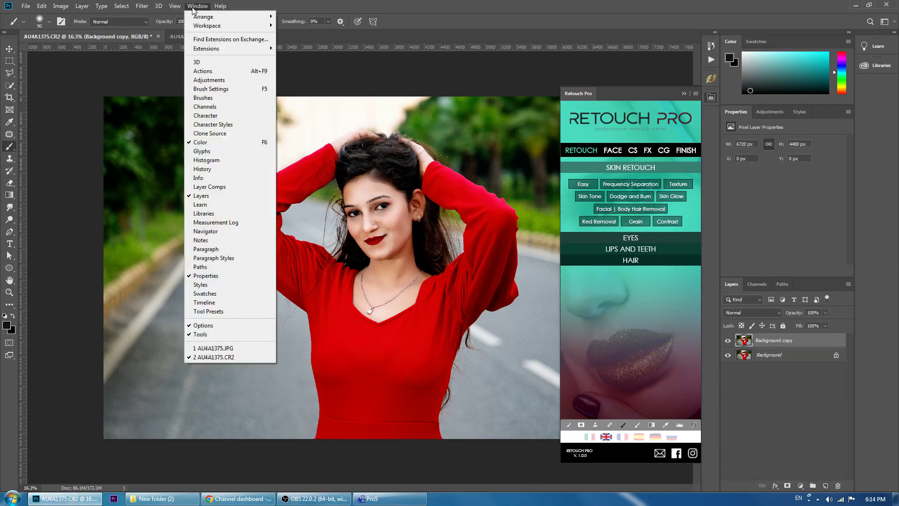
mouse_move(142, 6)
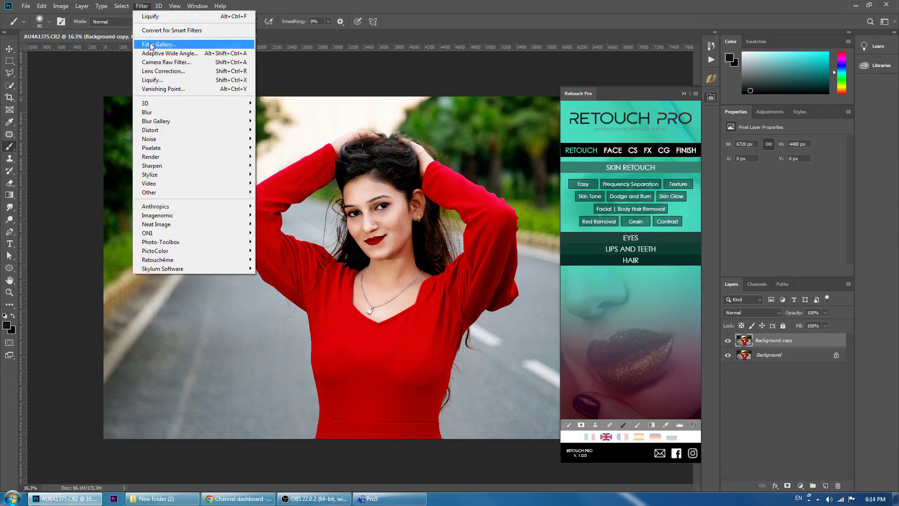
left_click(200, 66)
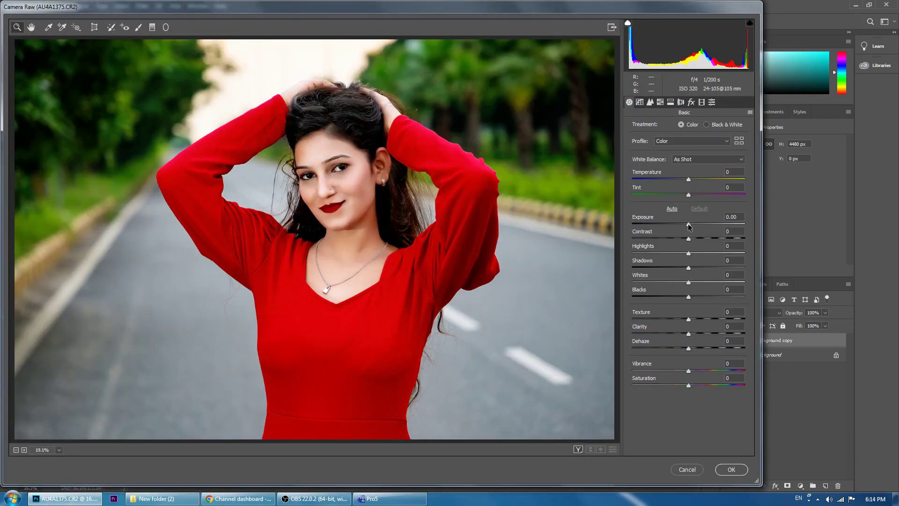
left_click_drag(688, 224, 691, 225)
left_click_drag(688, 179, 686, 180)
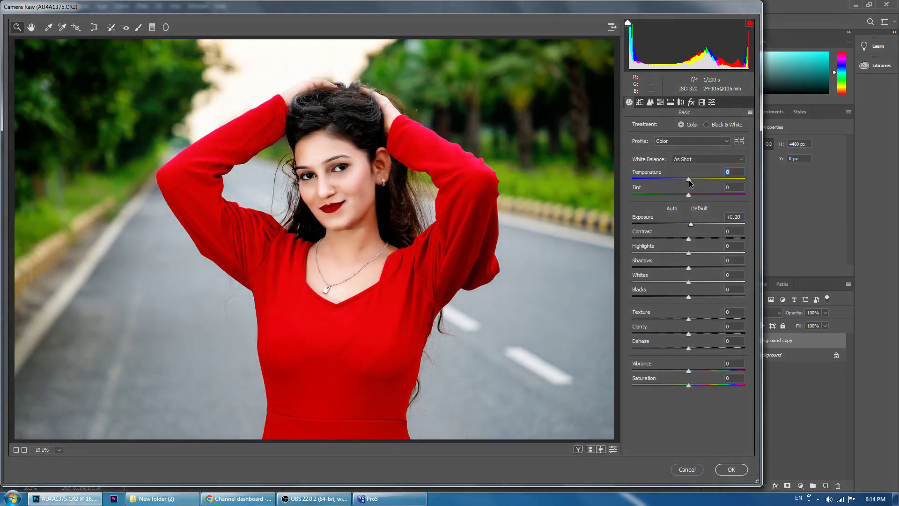
left_click(696, 371)
left_click_drag(688, 349, 692, 348)
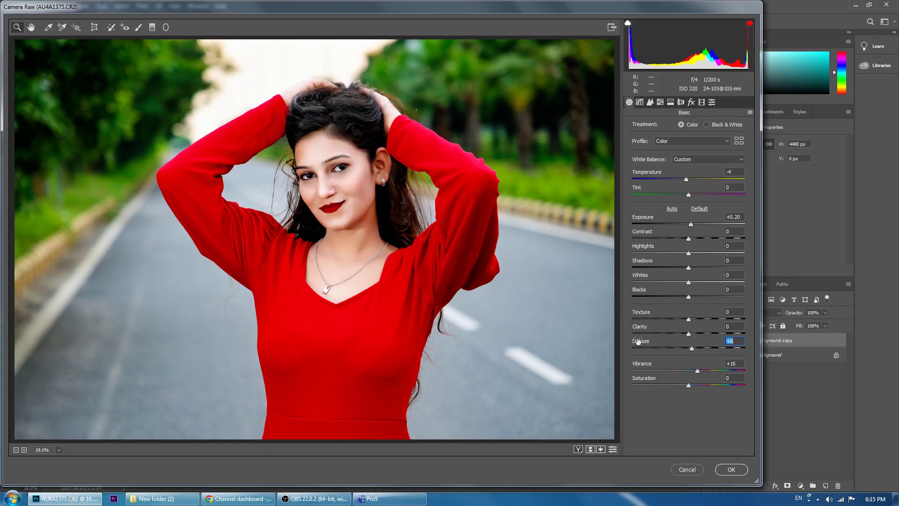
left_click(337, 177)
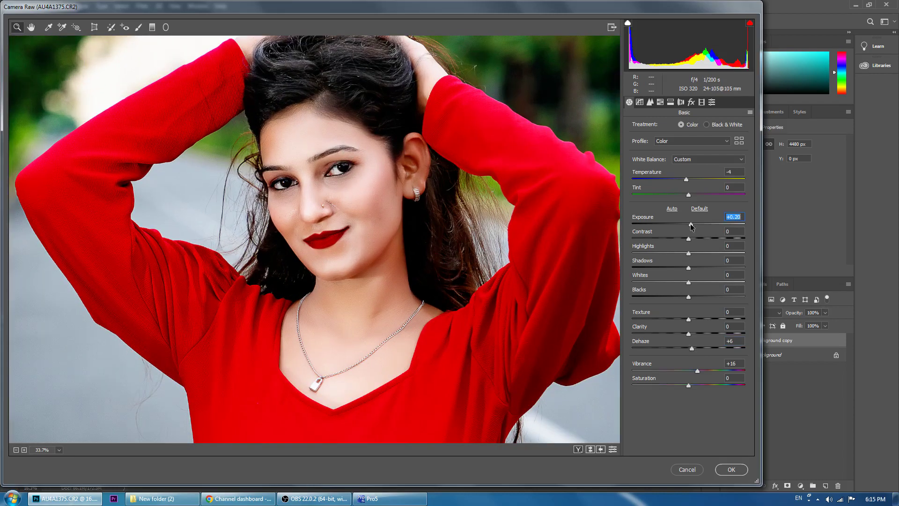
left_click(660, 102)
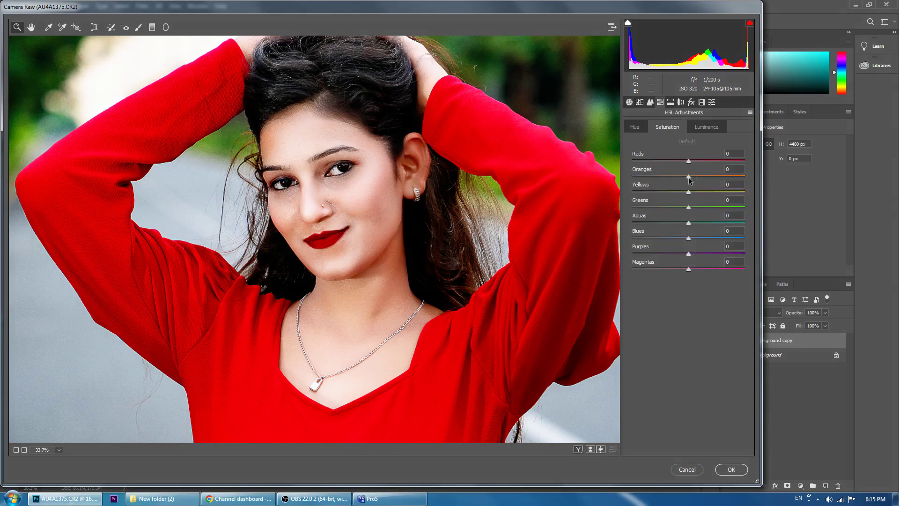
left_click(731, 470)
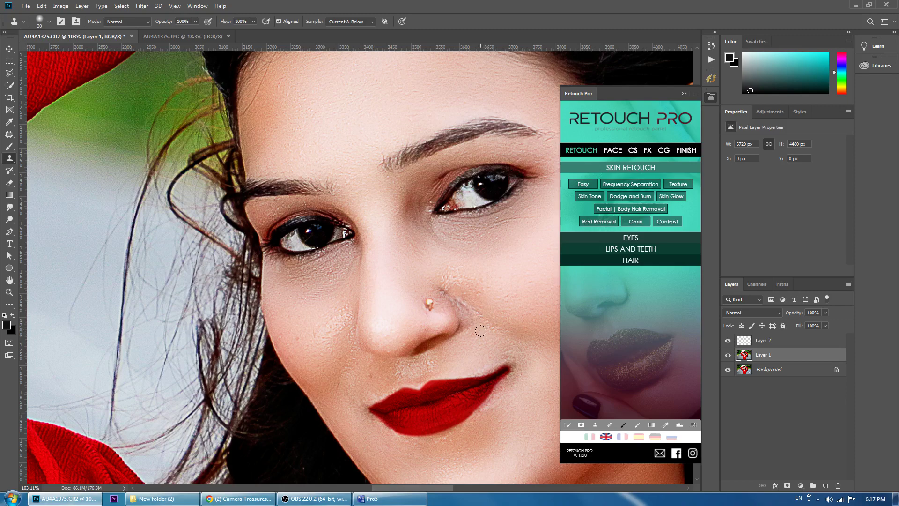
Step: On Layer 2, clone clean skin over the blemishes beside the nose
left_click(772, 341)
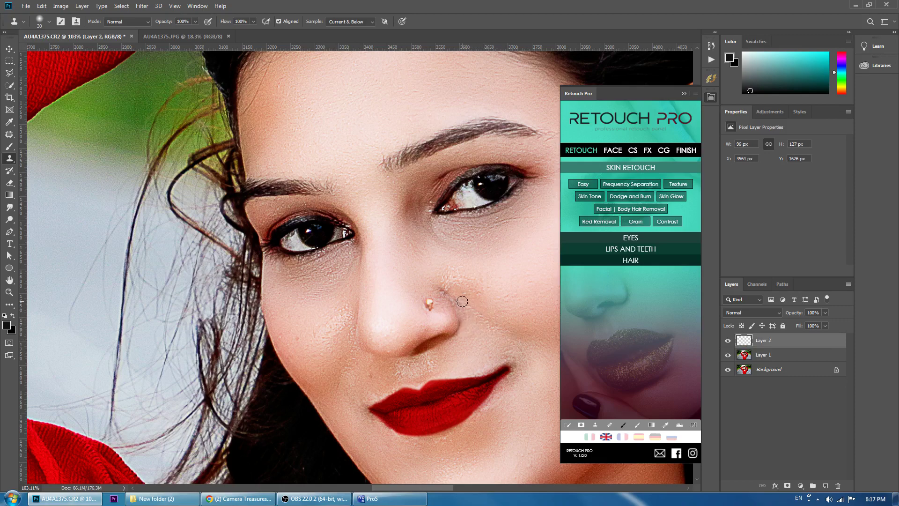
mouse_move(459, 297)
left_mouse_down()
mouse_move(479, 293)
mouse_move(448, 284)
left_mouse_up()
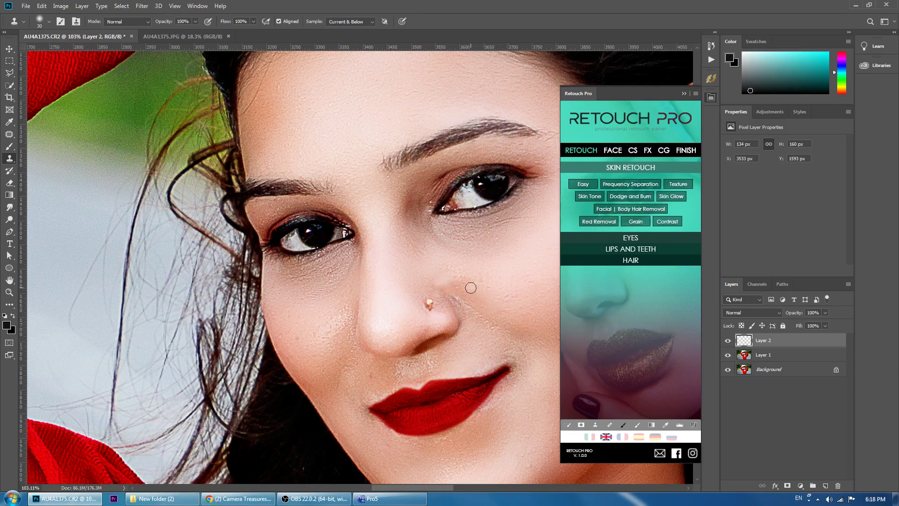
left_click(464, 290, "alt")
left_click_drag(445, 282, 440, 277)
Step: Erase stray cloning under the eye with a 75 px eraser and set Layer 2 to 75% opacity
key("e")
right_click(428, 261)
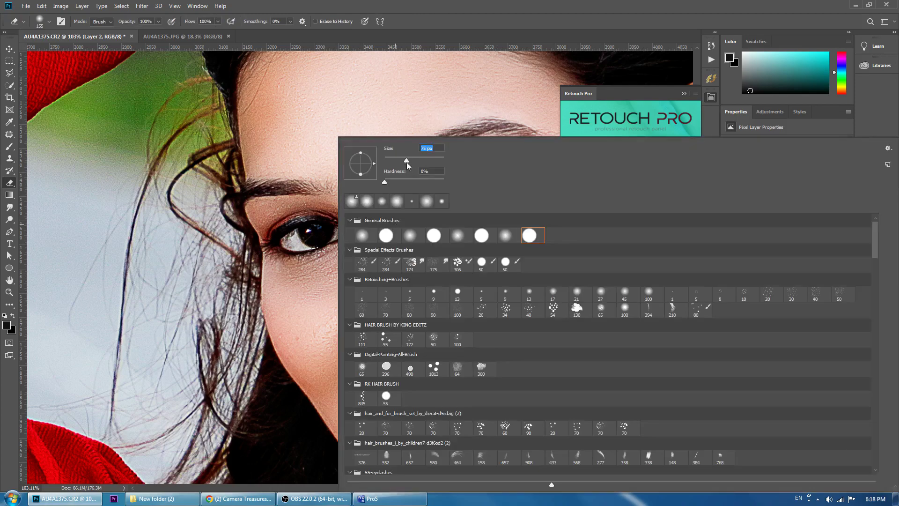
left_click_drag(407, 162, 398, 161)
key("Return")
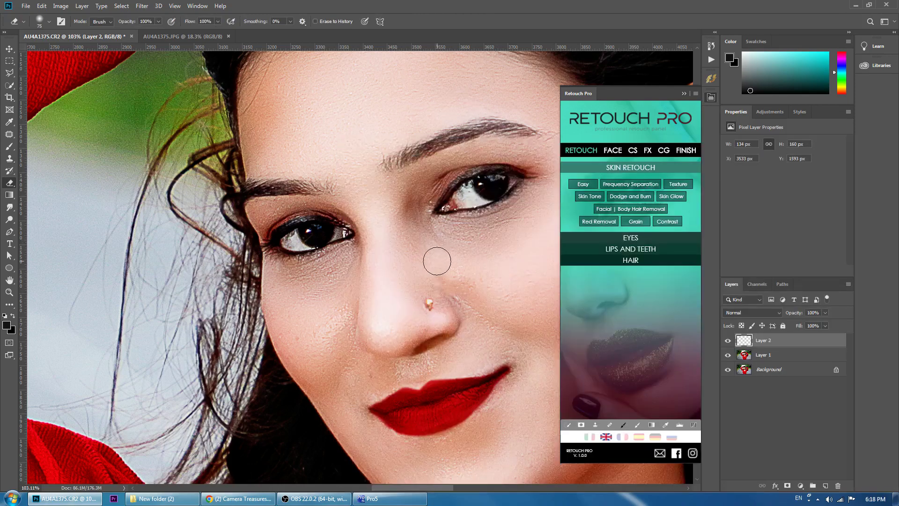
right_click(314, 235)
key("Escape")
left_click_drag(457, 245, 438, 266)
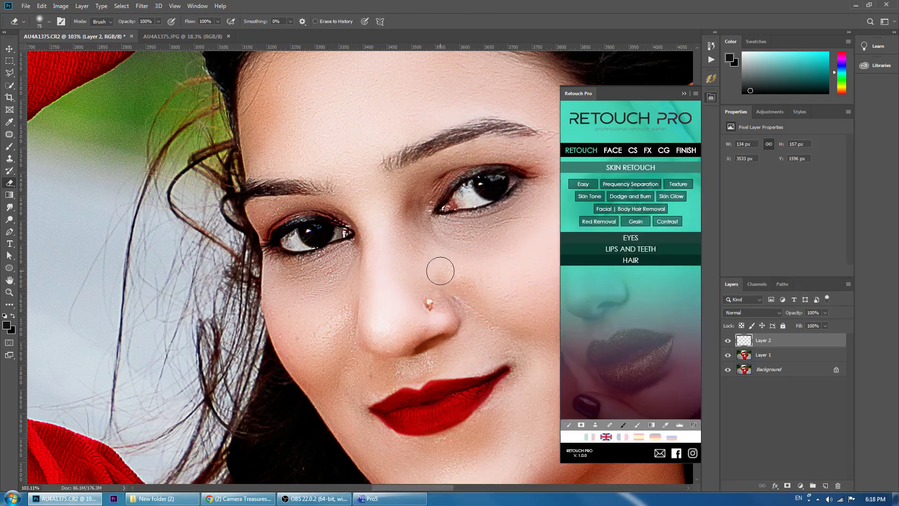
left_click(727, 340)
left_click(727, 340)
left_click(727, 340)
left_click_drag(816, 324, 813, 324)
key("ctrl+shift+e")
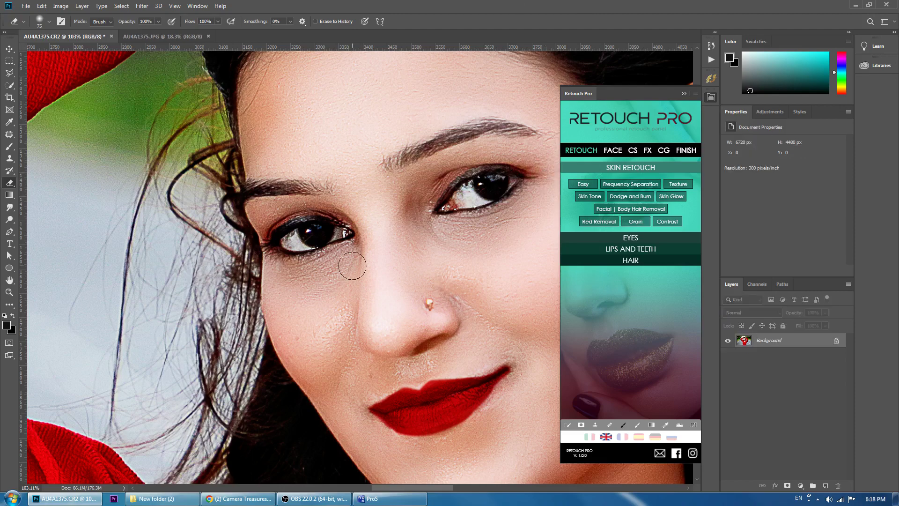
scroll(347, 267, "down", 5)
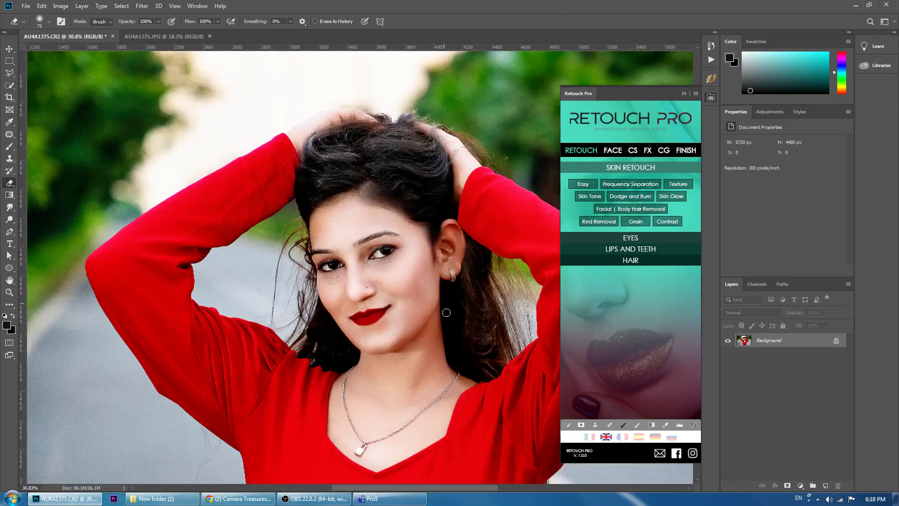
scroll(441, 275, "down", 1)
scroll(441, 275, "down", 1)
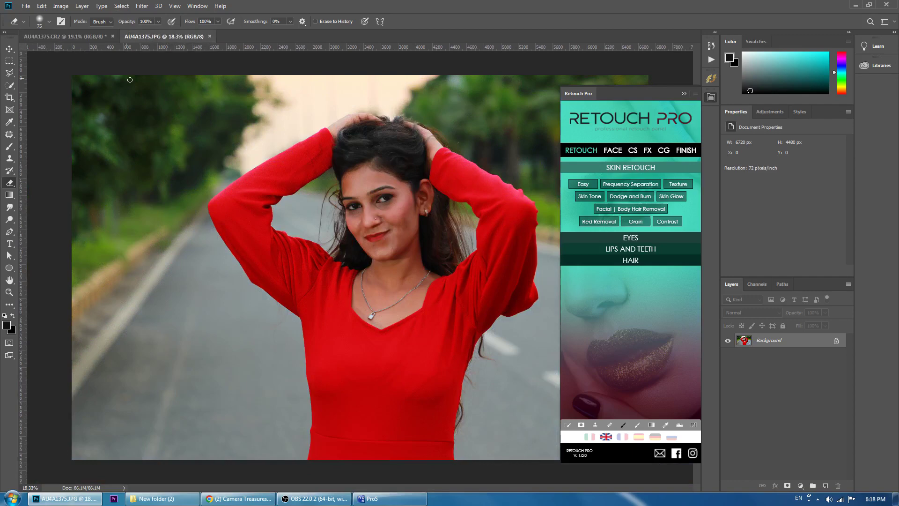
left_click(77, 37)
left_click(159, 37)
left_click(97, 38)
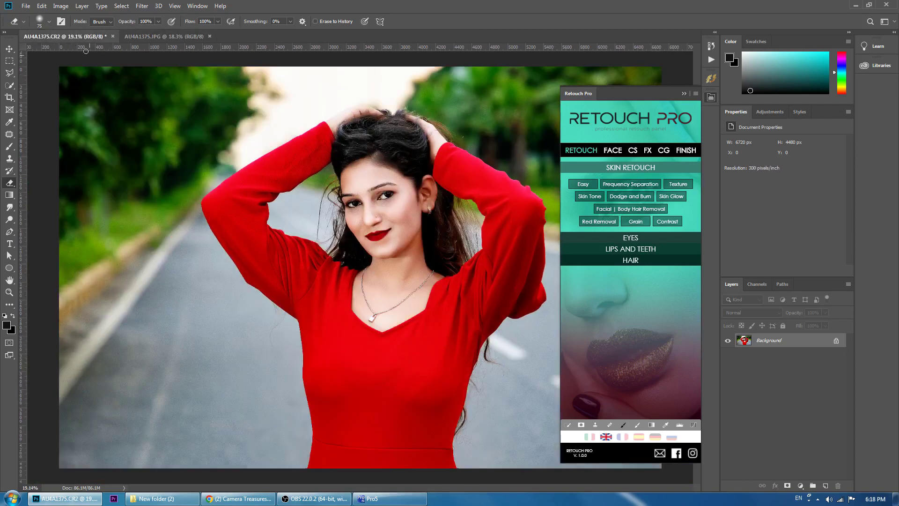
left_click(163, 36)
left_click(77, 37)
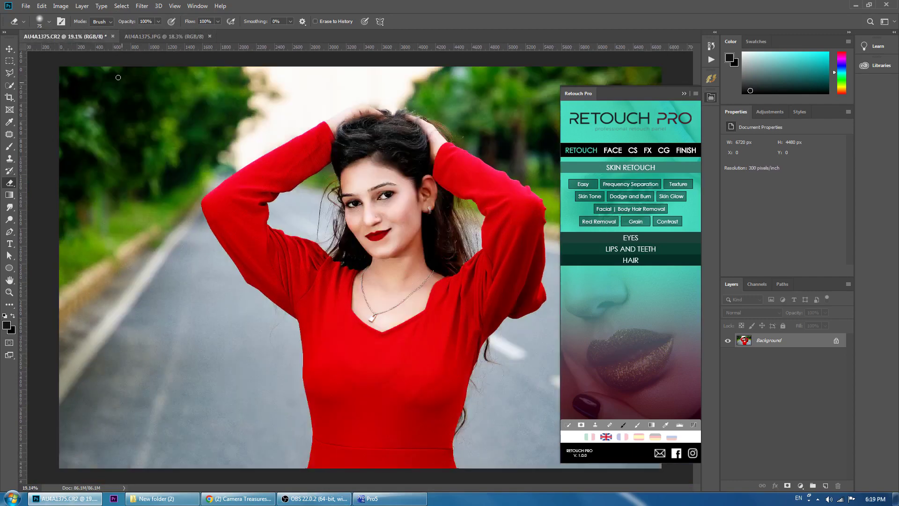